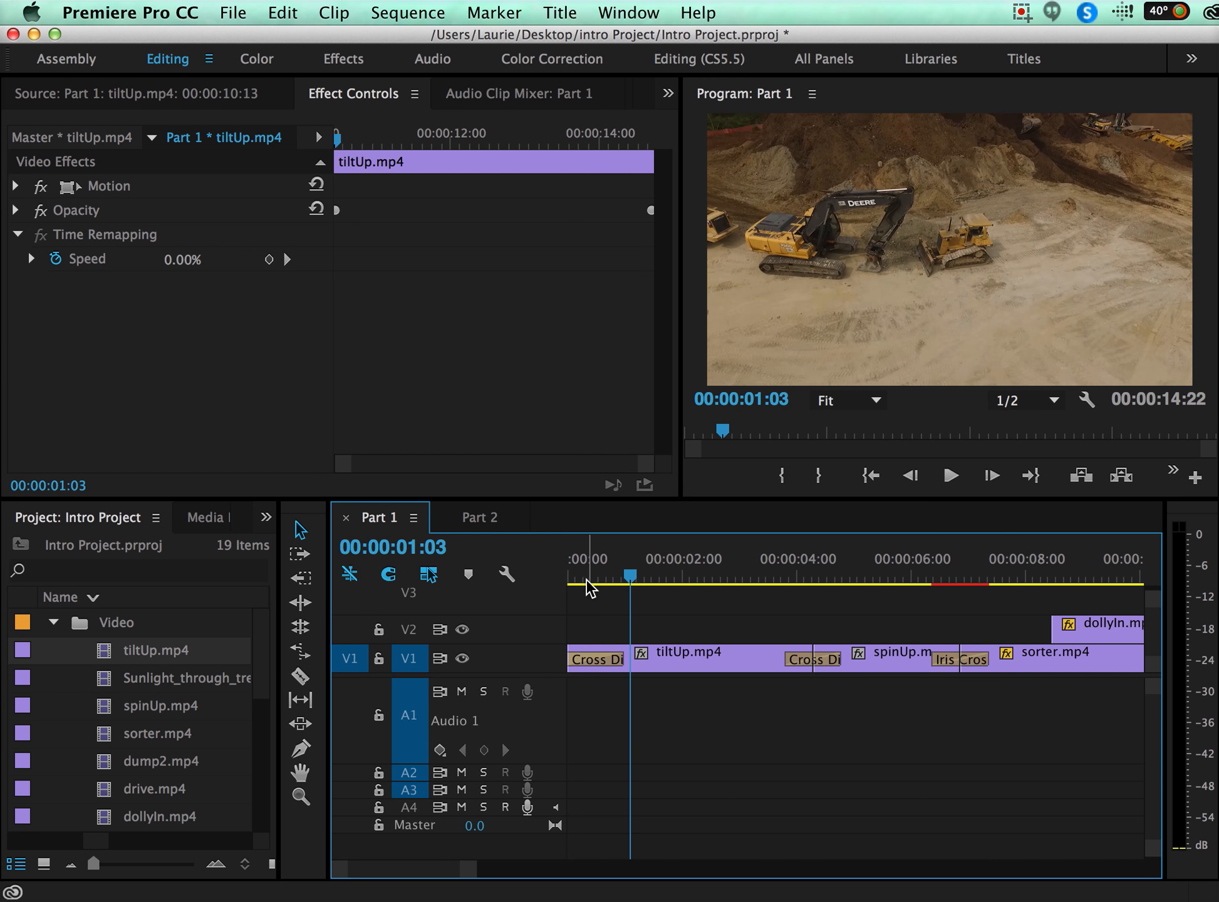
- Play the Part 1 sequence briefly near its start and stop the playhead at 00:00:01:09
{"action": "left_click", "coordinate": [571, 572]}
{"action": "key", "text": "space"}
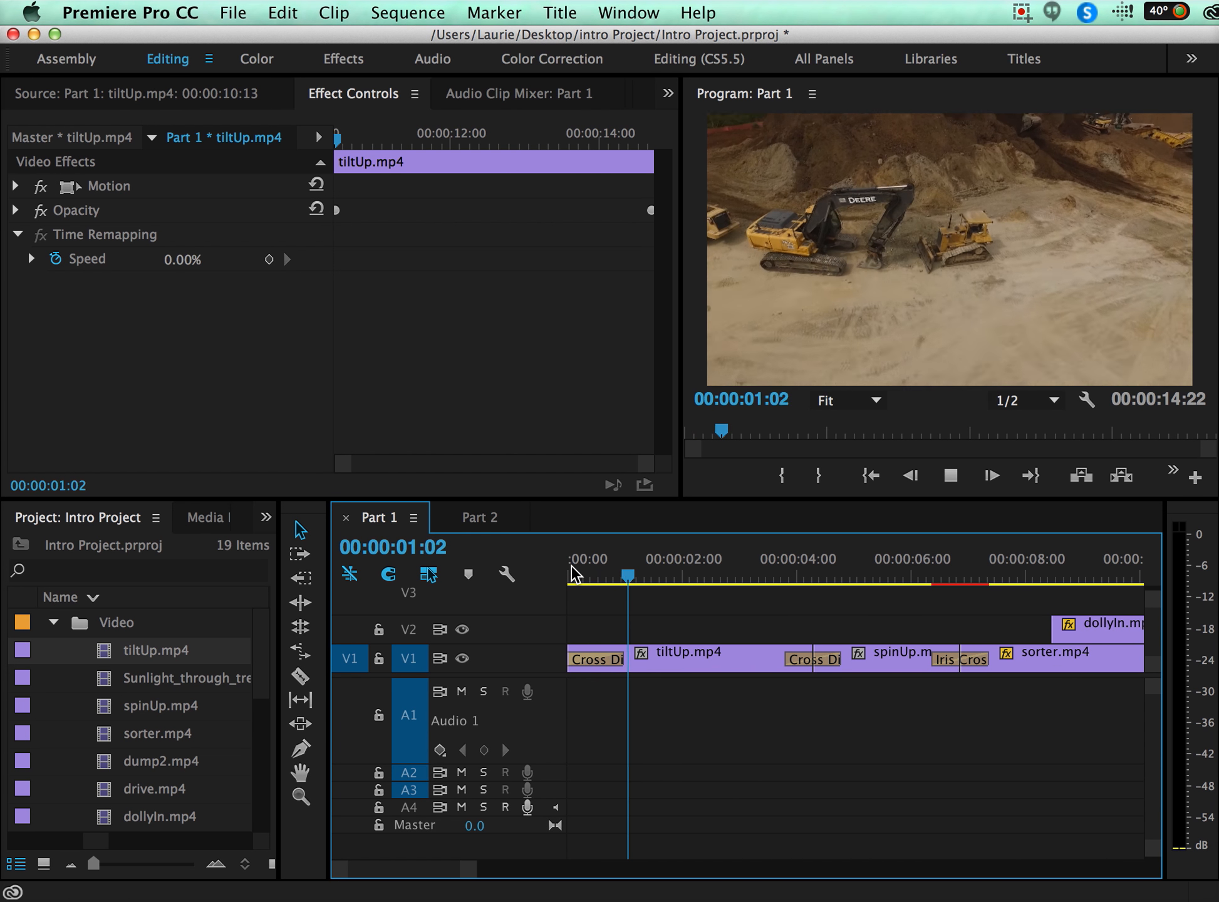
{"action": "key", "text": "space"}
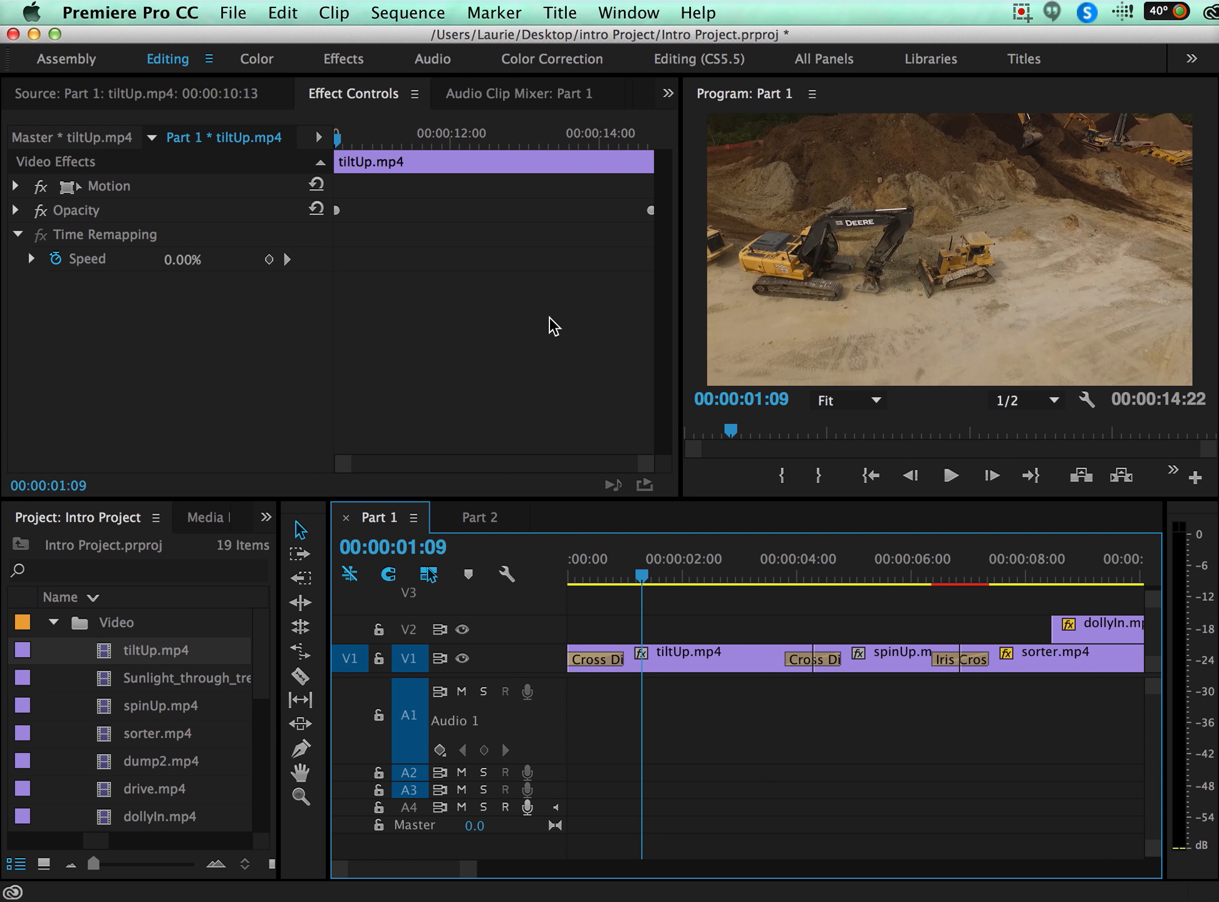
- Create a new title named Intro with the default 1280 by 720 video settings
{"action": "left_click", "coordinate": [567, 12]}
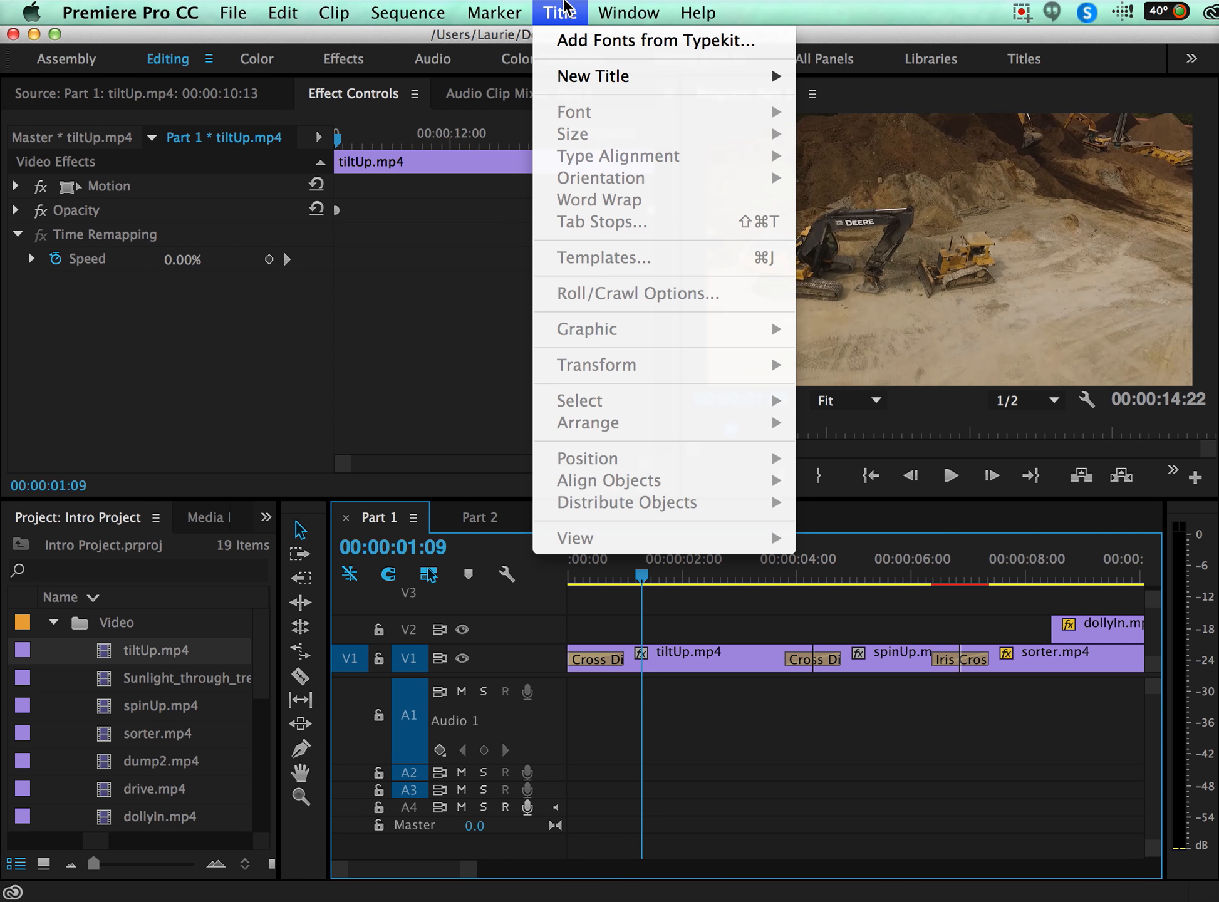
{"action": "mouse_move", "coordinate": [574, 78]}
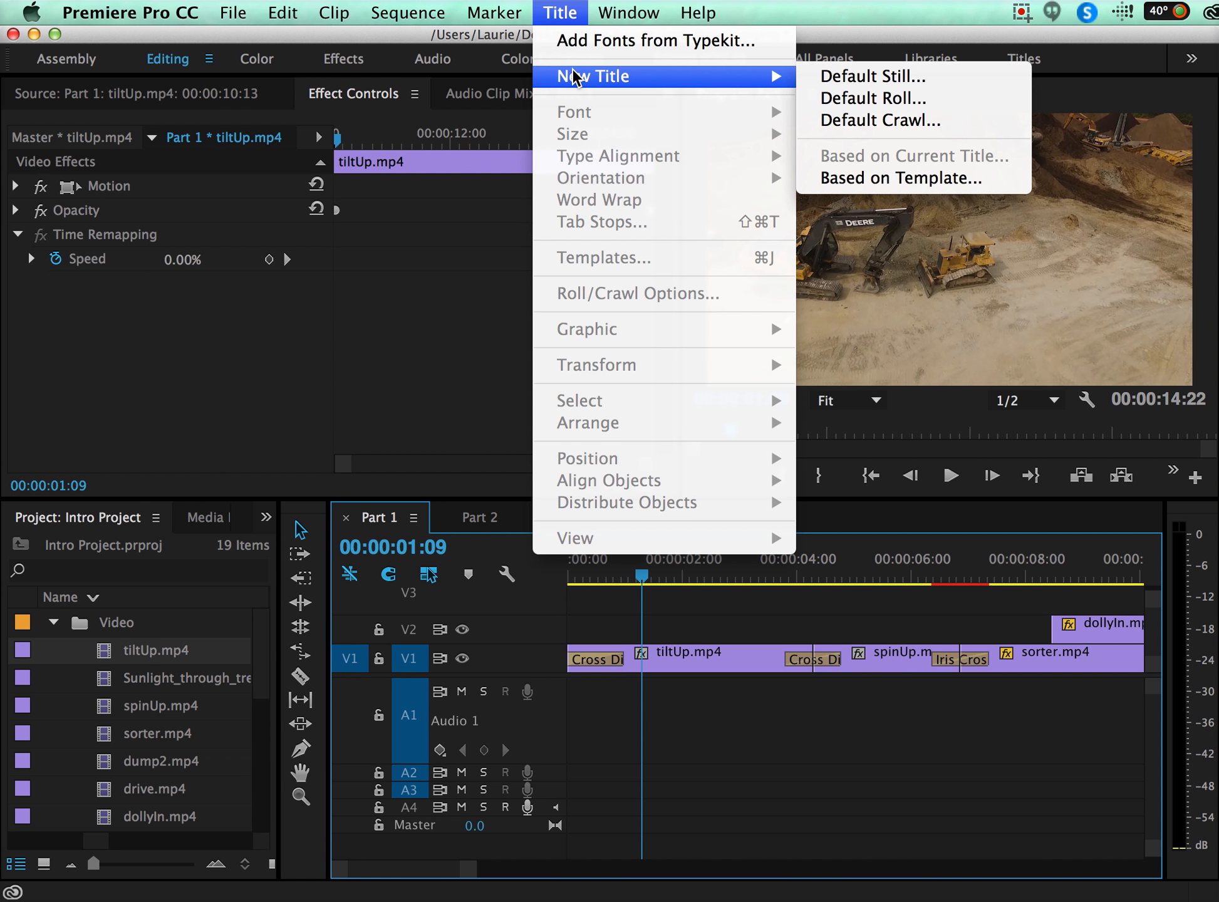
{"action": "mouse_move", "coordinate": [233, 13]}
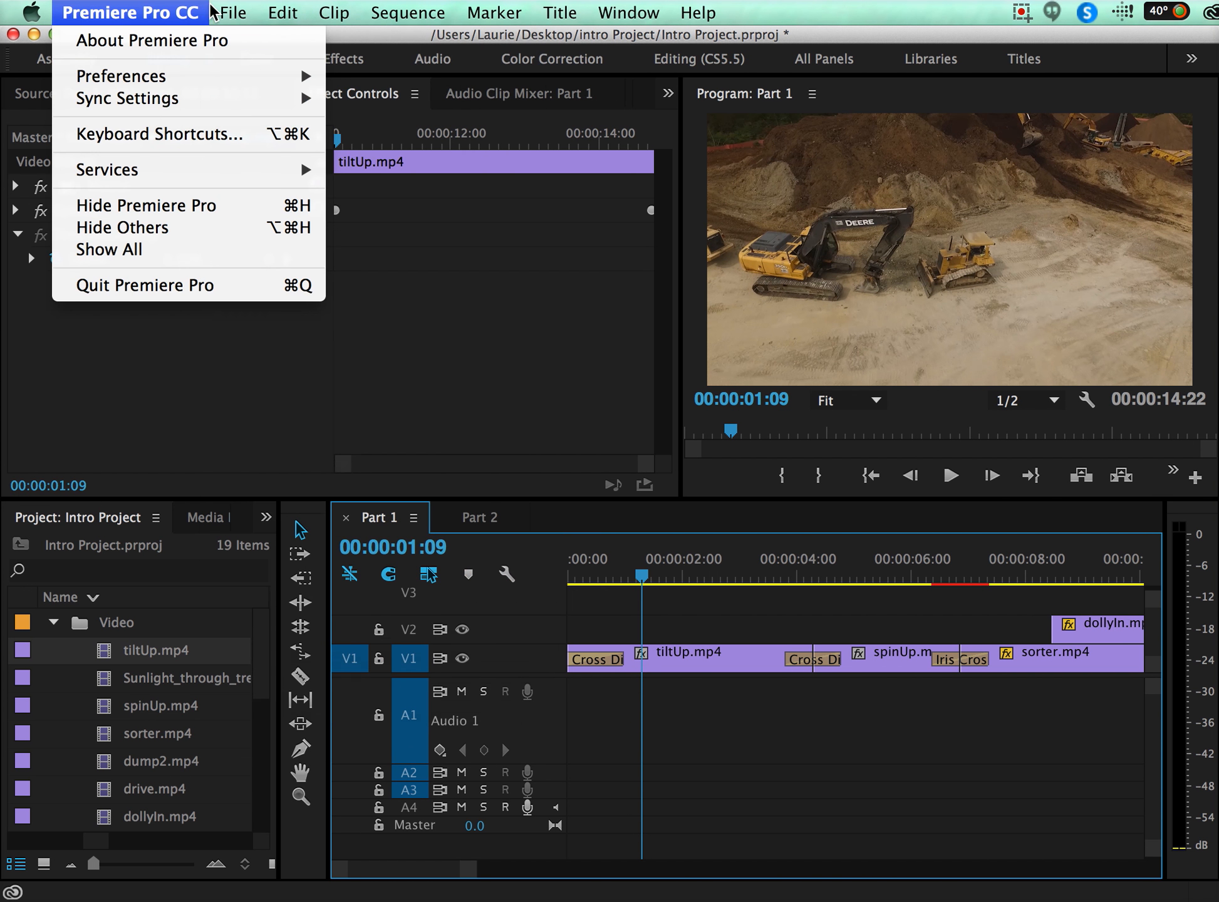
{"action": "mouse_move", "coordinate": [251, 40]}
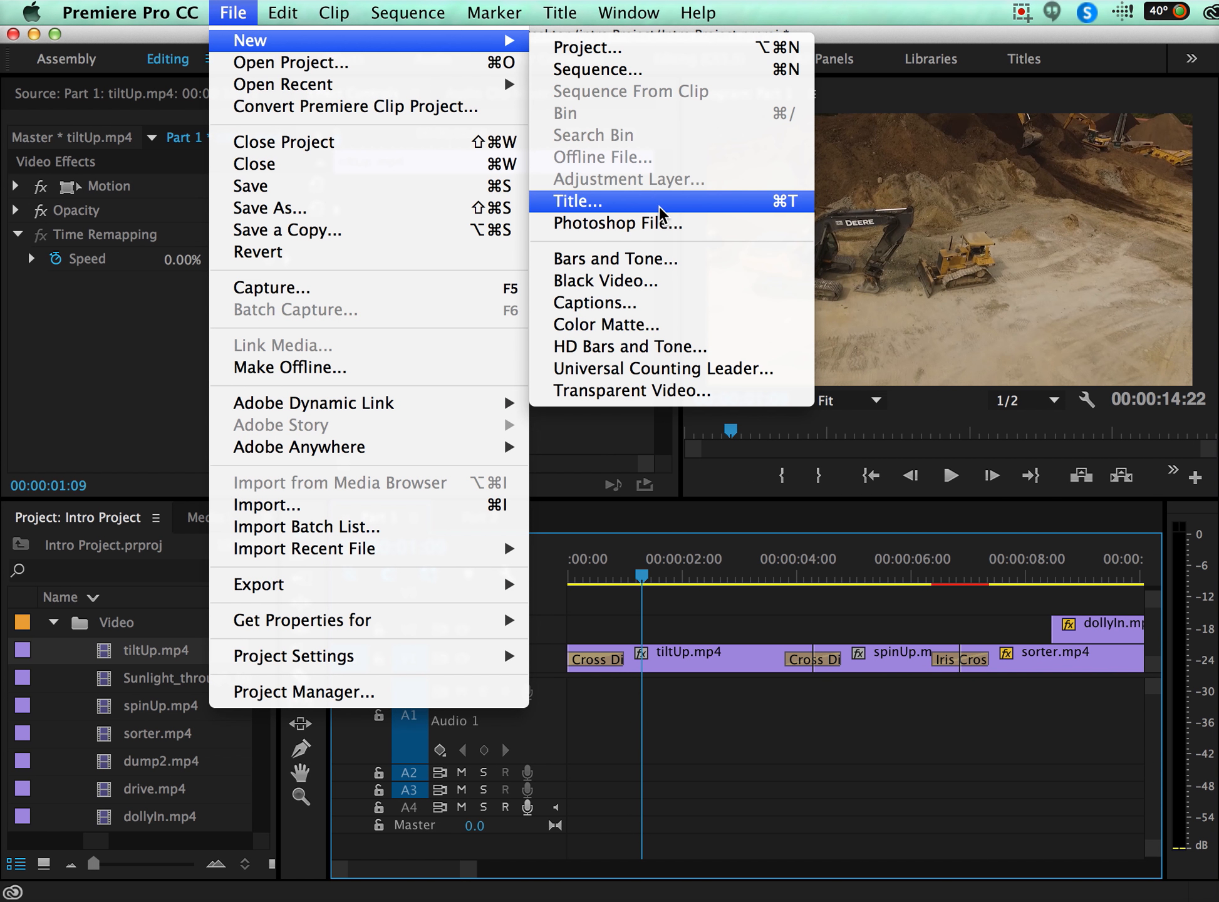
{"action": "left_click", "coordinate": [781, 209]}
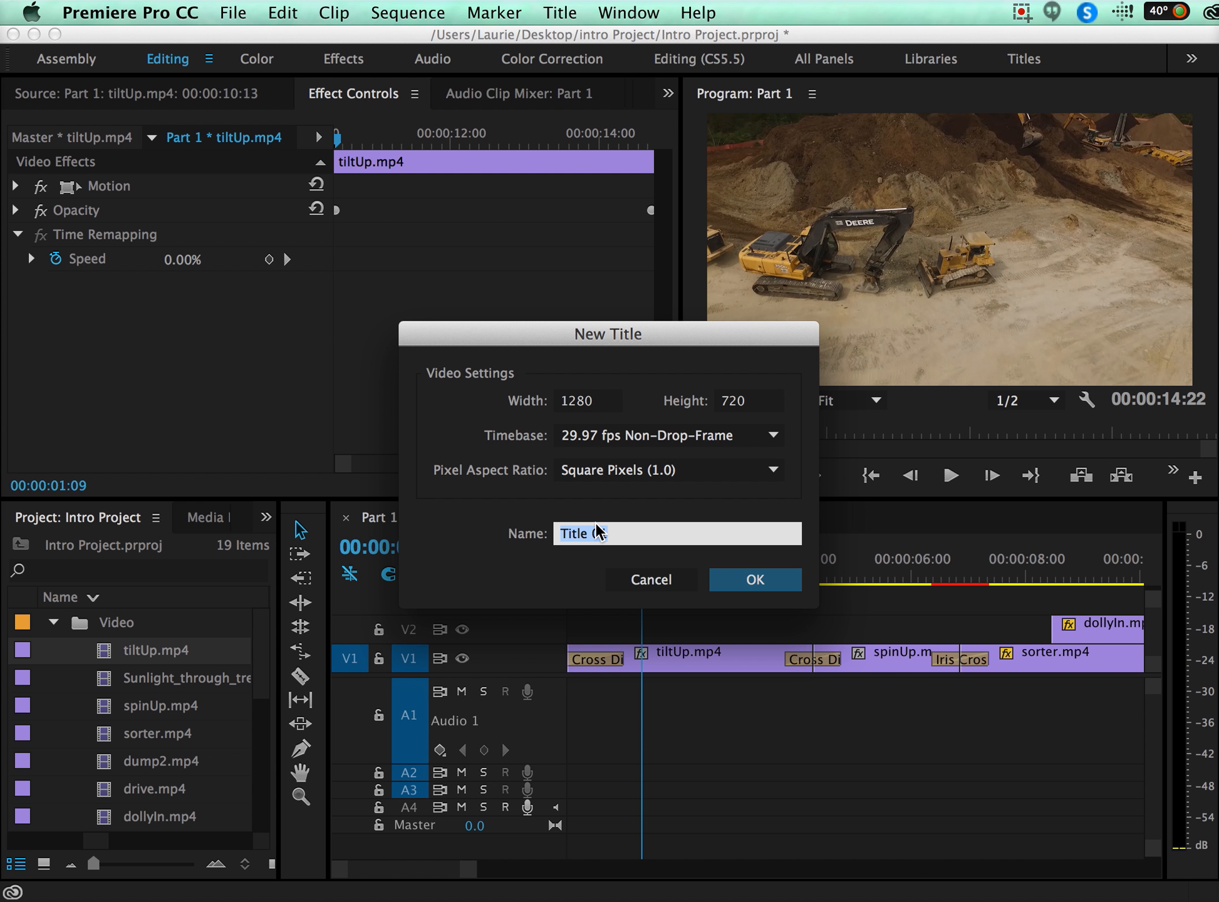
{"action": "type", "text": "Intro"}
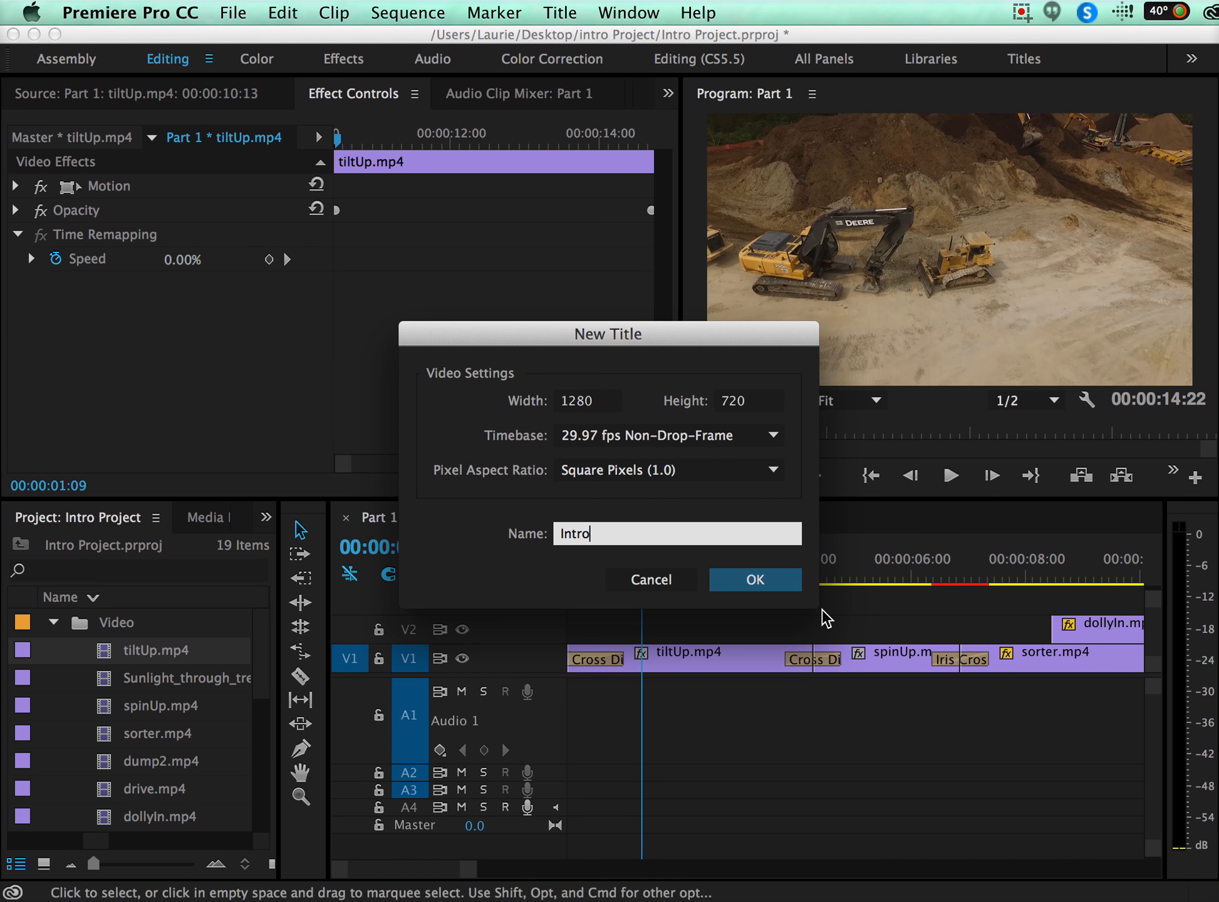
{"action": "left_click", "coordinate": [755, 580]}
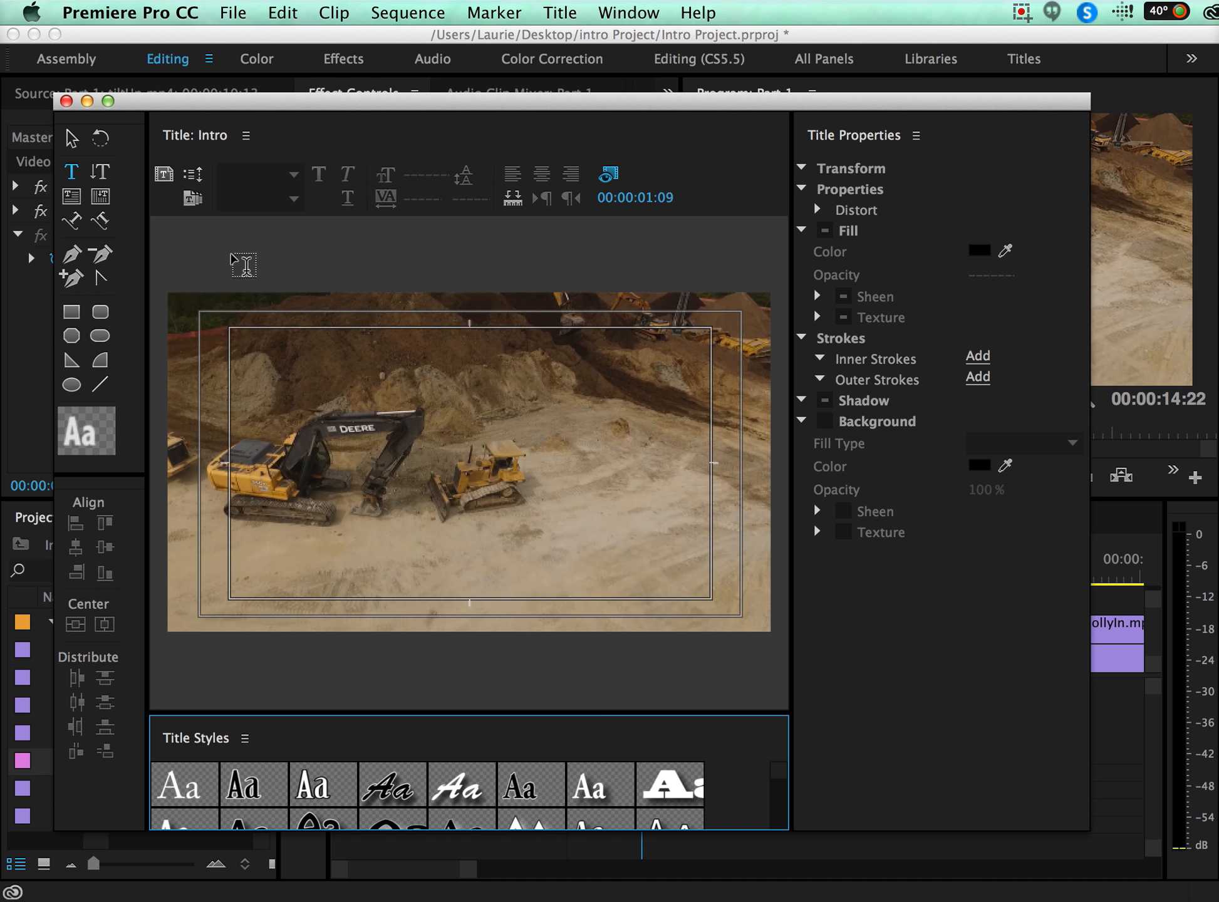
- Draw a text box about 961 by 497 inside the title-safe area, enter "Moving Dirt" and center-align the text
{"action": "left_click_drag", "start_coordinate": [246, 343], "coordinate": [696, 577]}
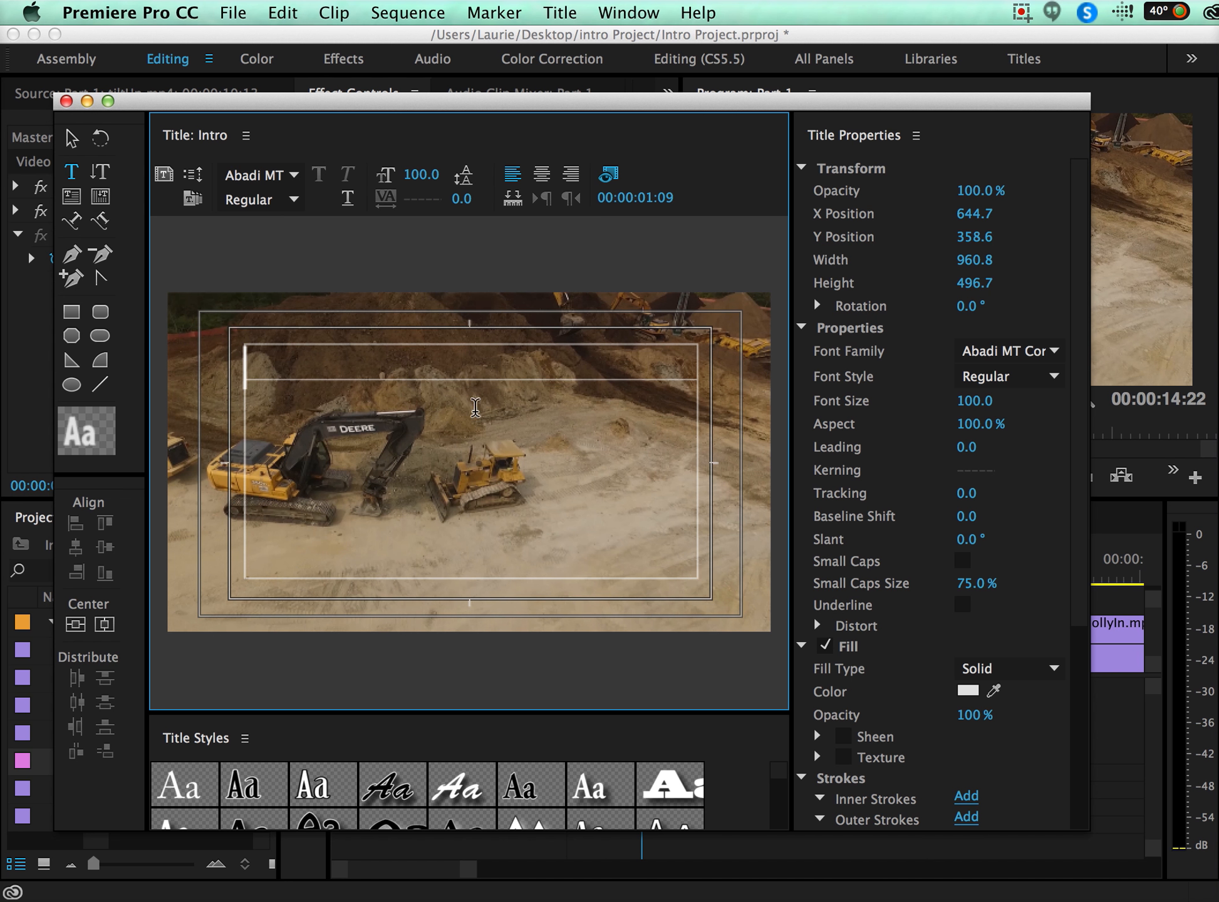
{"action": "type", "text": "Moving Dirt"}
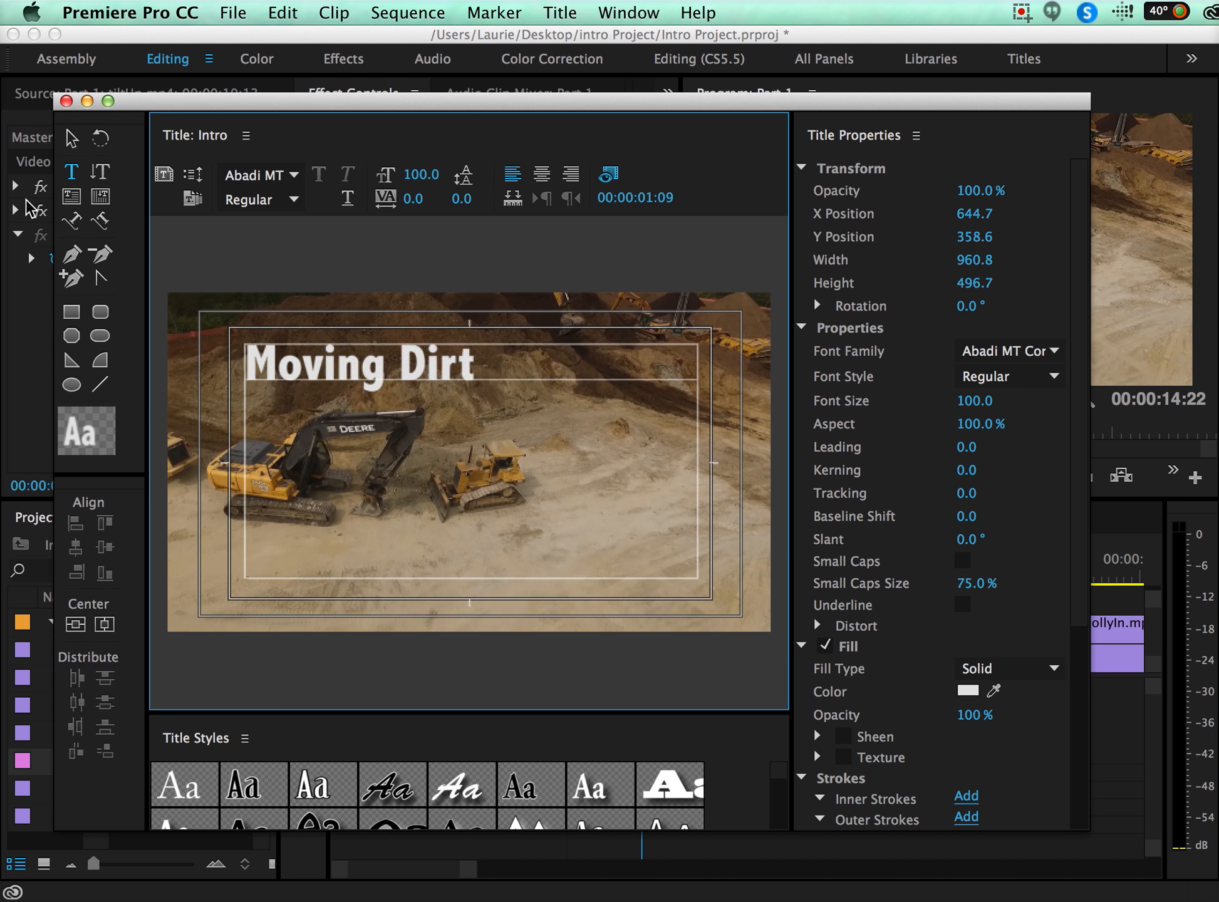
{"action": "left_click", "coordinate": [72, 138]}
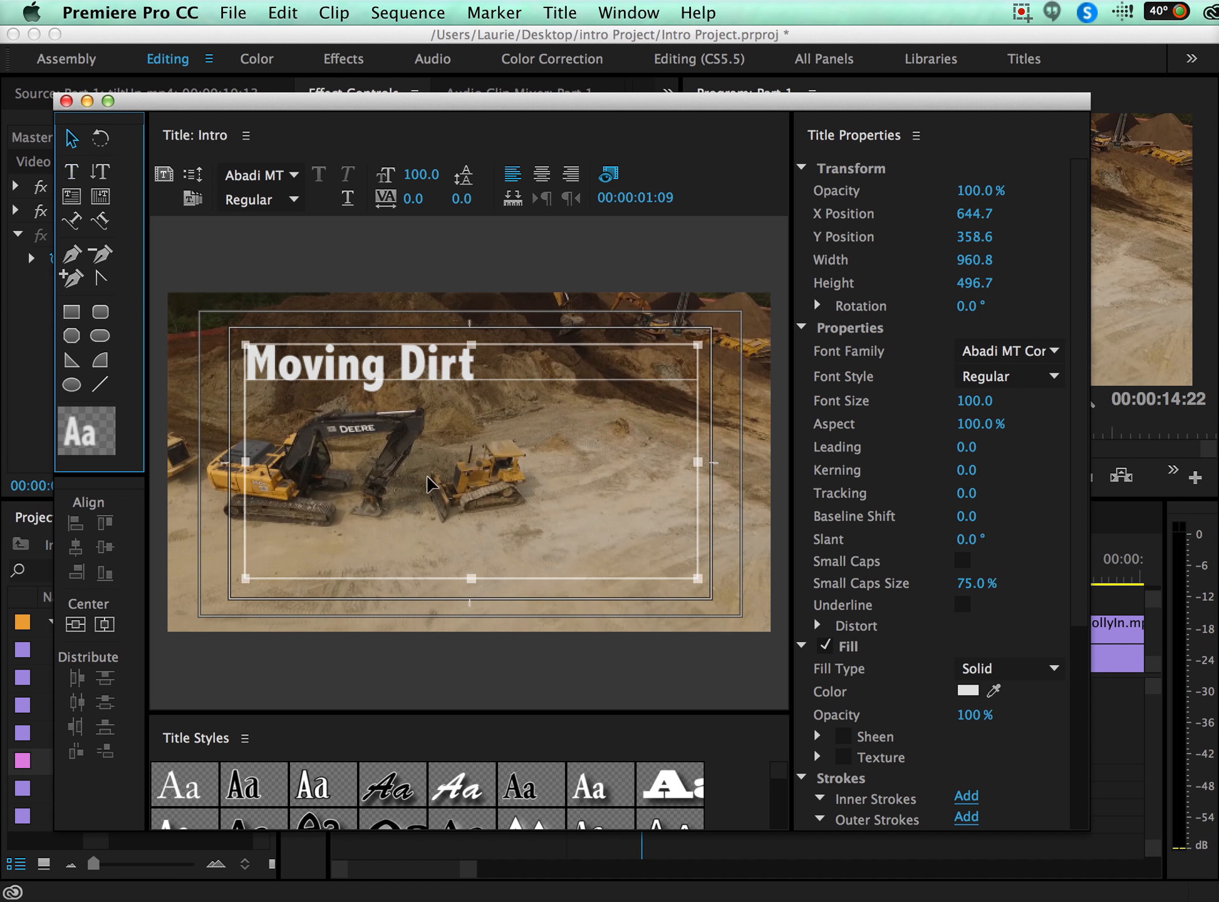
{"action": "left_click", "coordinate": [540, 168]}
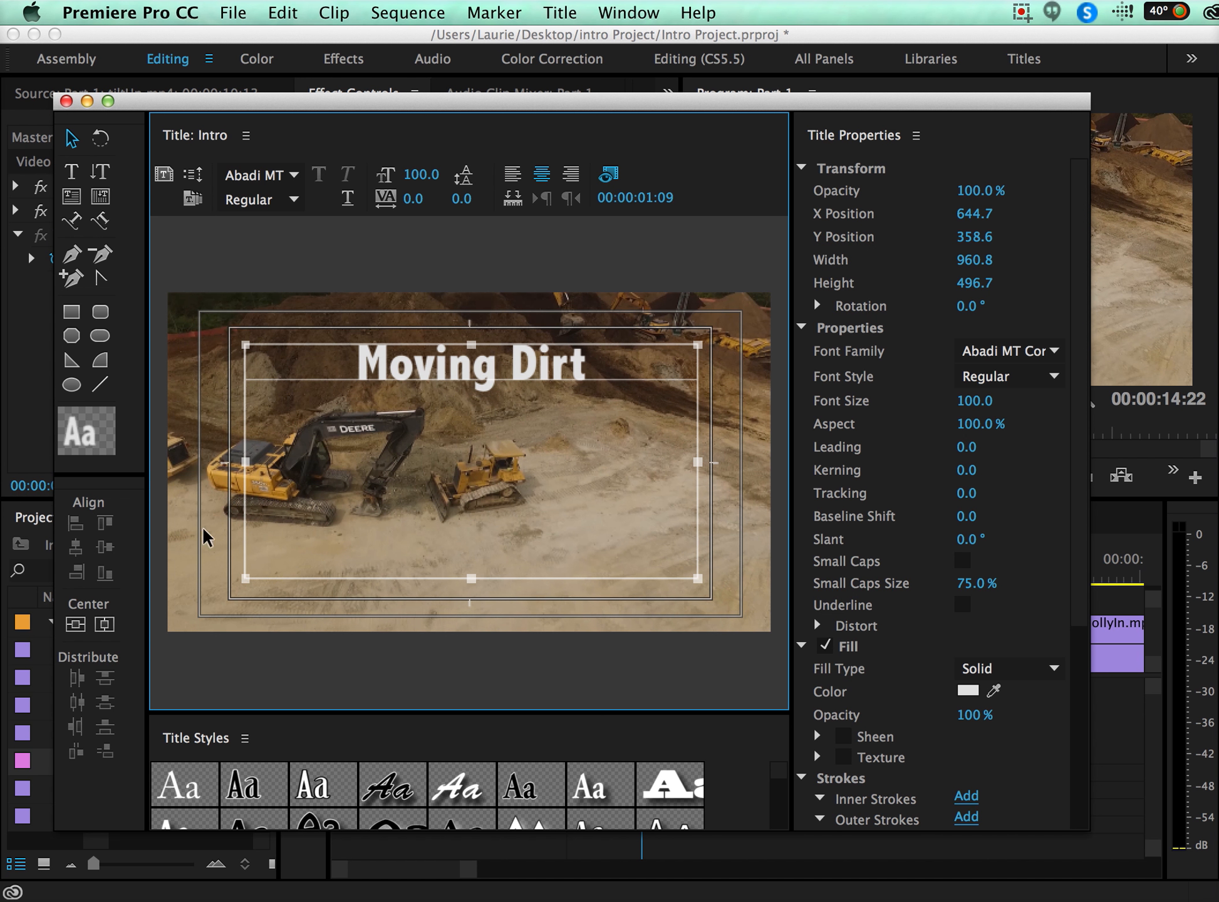
- Shorten the text box to about 115 high and place it horizontally centered along the bottom of the title-safe area, at about Y 589
{"action": "left_click_drag", "start_coordinate": [469, 580], "coordinate": [485, 399]}
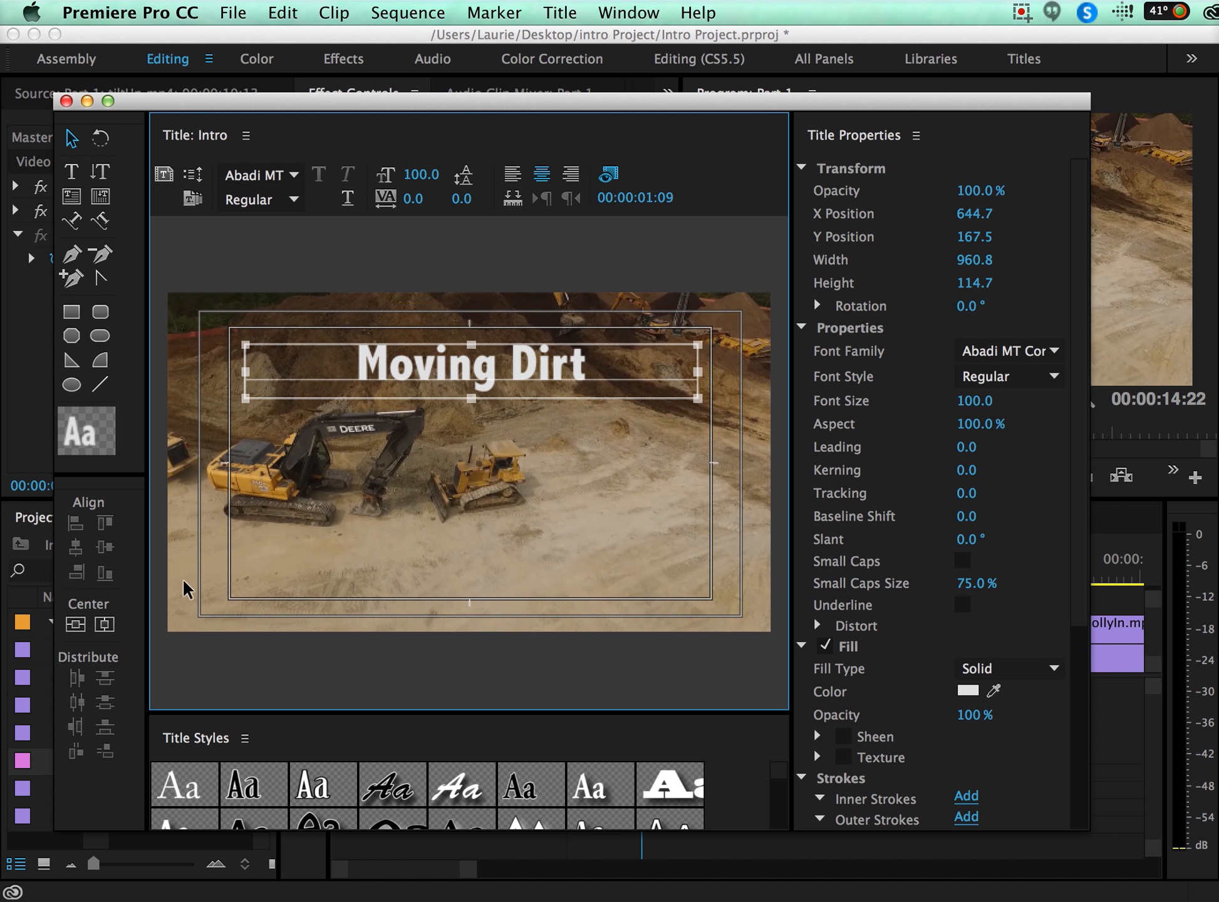
{"action": "left_click", "coordinate": [76, 625]}
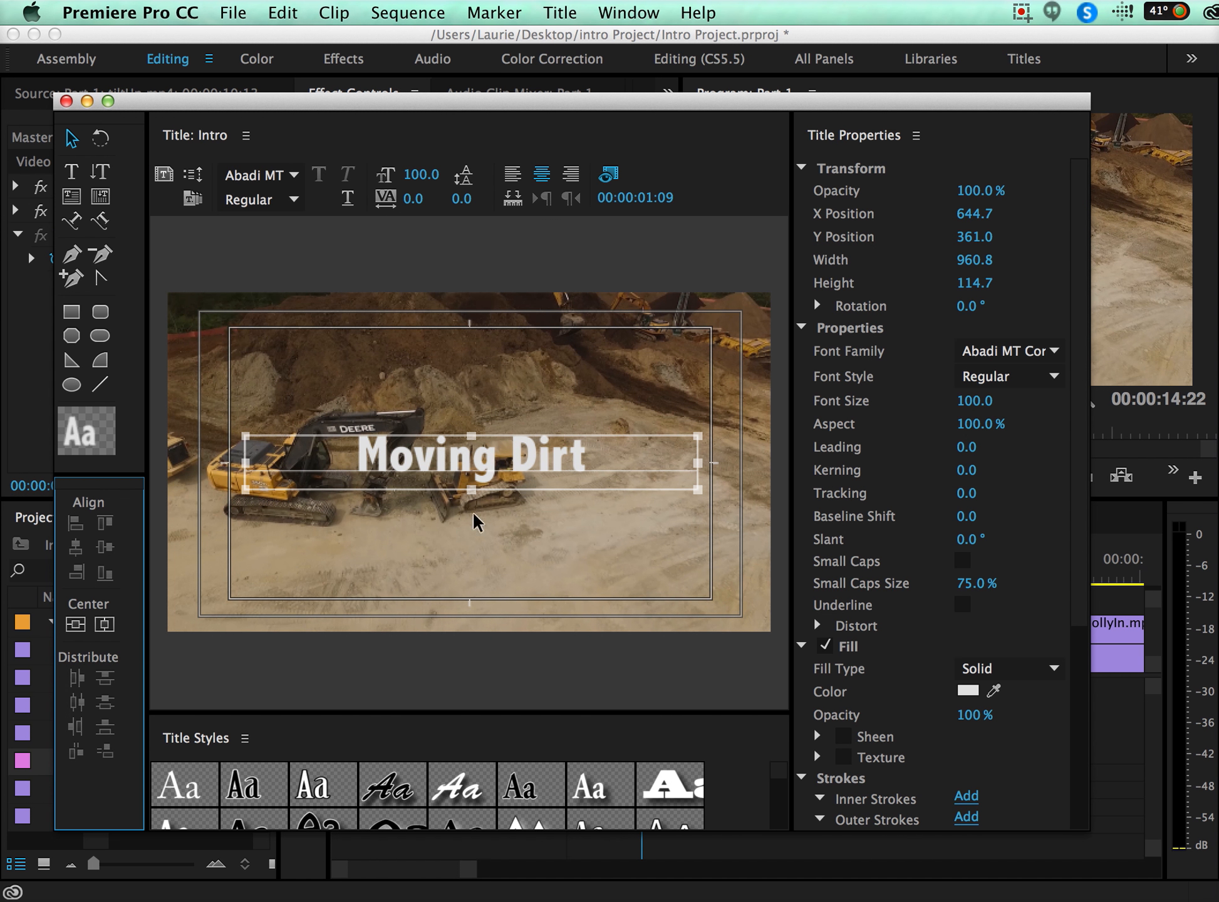
{"action": "left_click", "coordinate": [104, 624]}
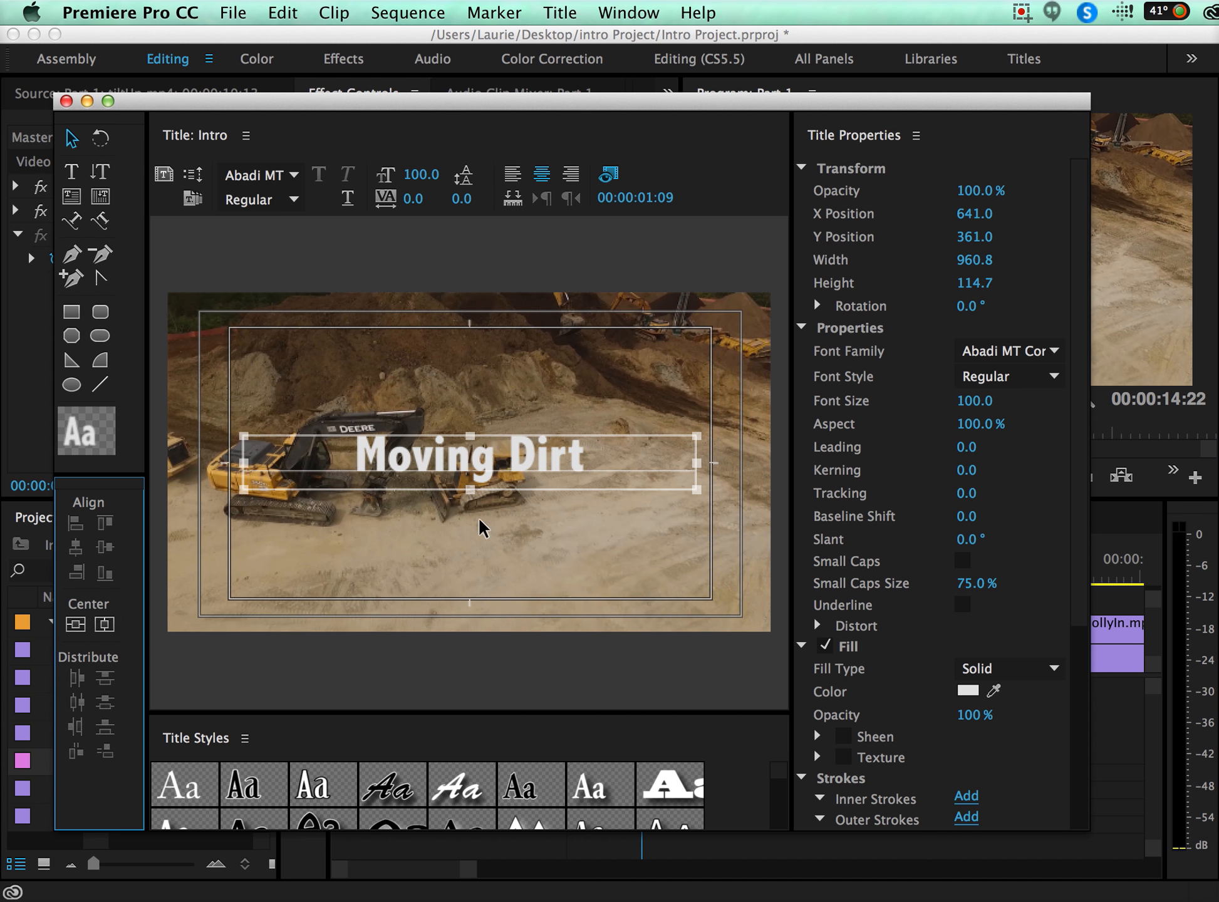
{"action": "left_click_drag", "start_coordinate": [483, 457], "coordinate": [485, 572]}
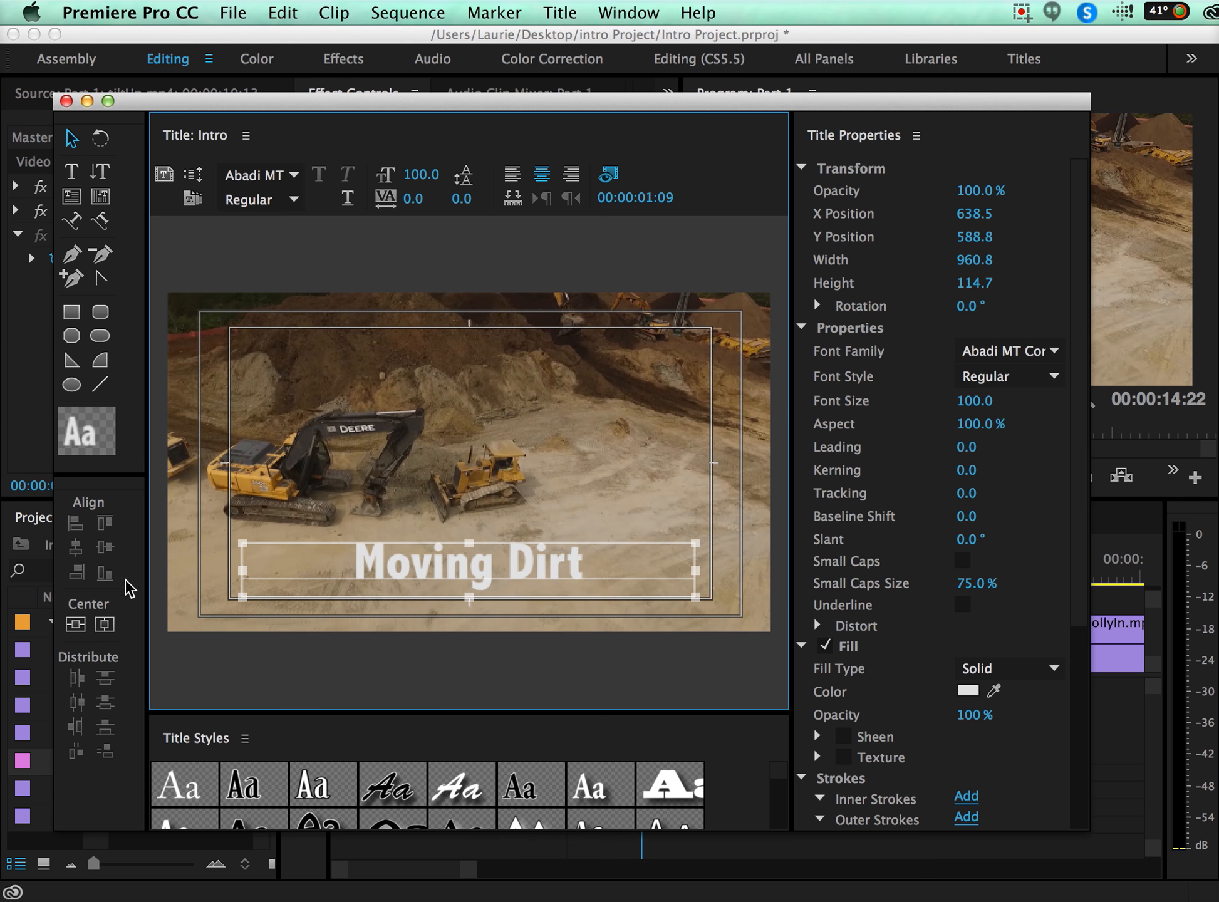
{"action": "left_click", "coordinate": [104, 624]}
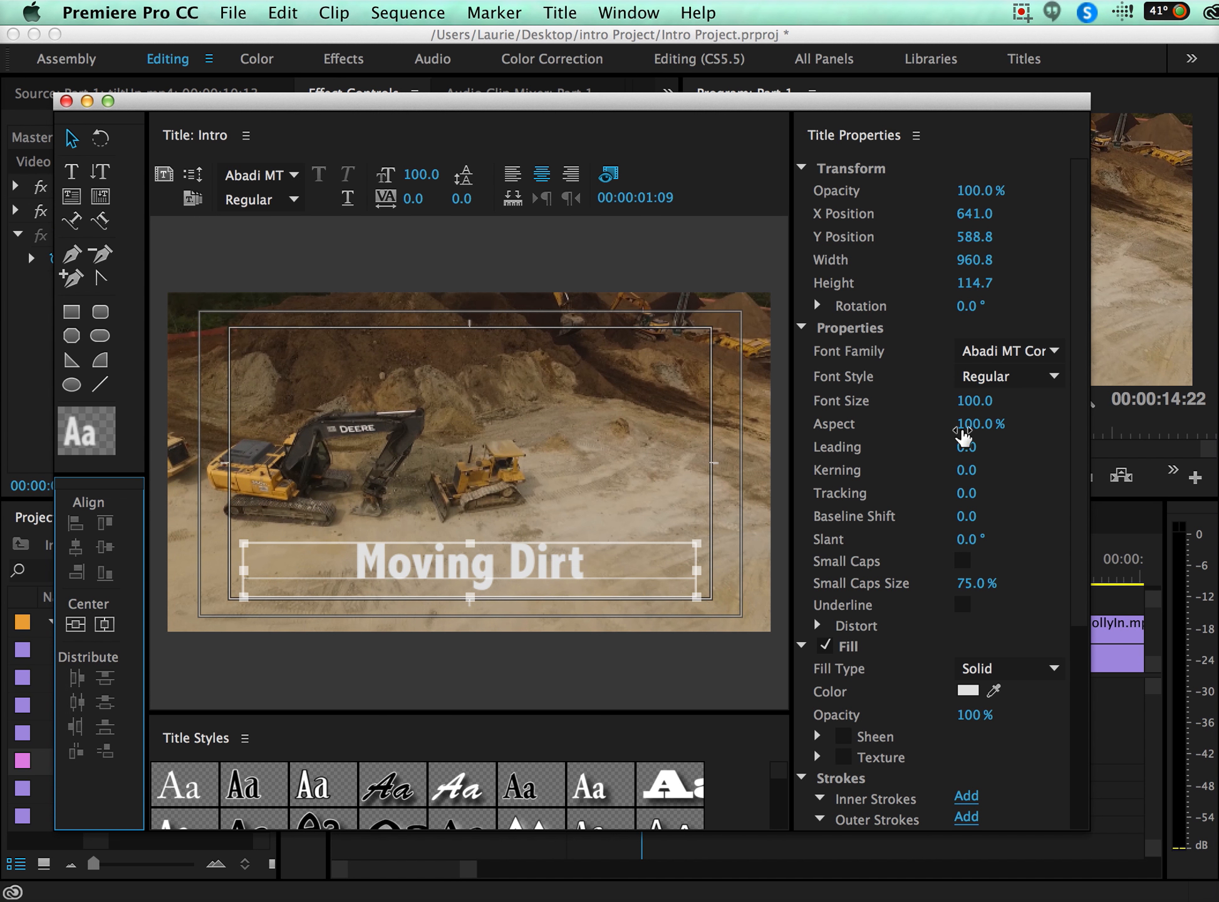
- Set the Moving Dirt text to the Almaq Rough font at size 128 with a very dark red fill
{"action": "left_click", "coordinate": [1054, 352]}
{"action": "left_click", "coordinate": [1040, 578]}
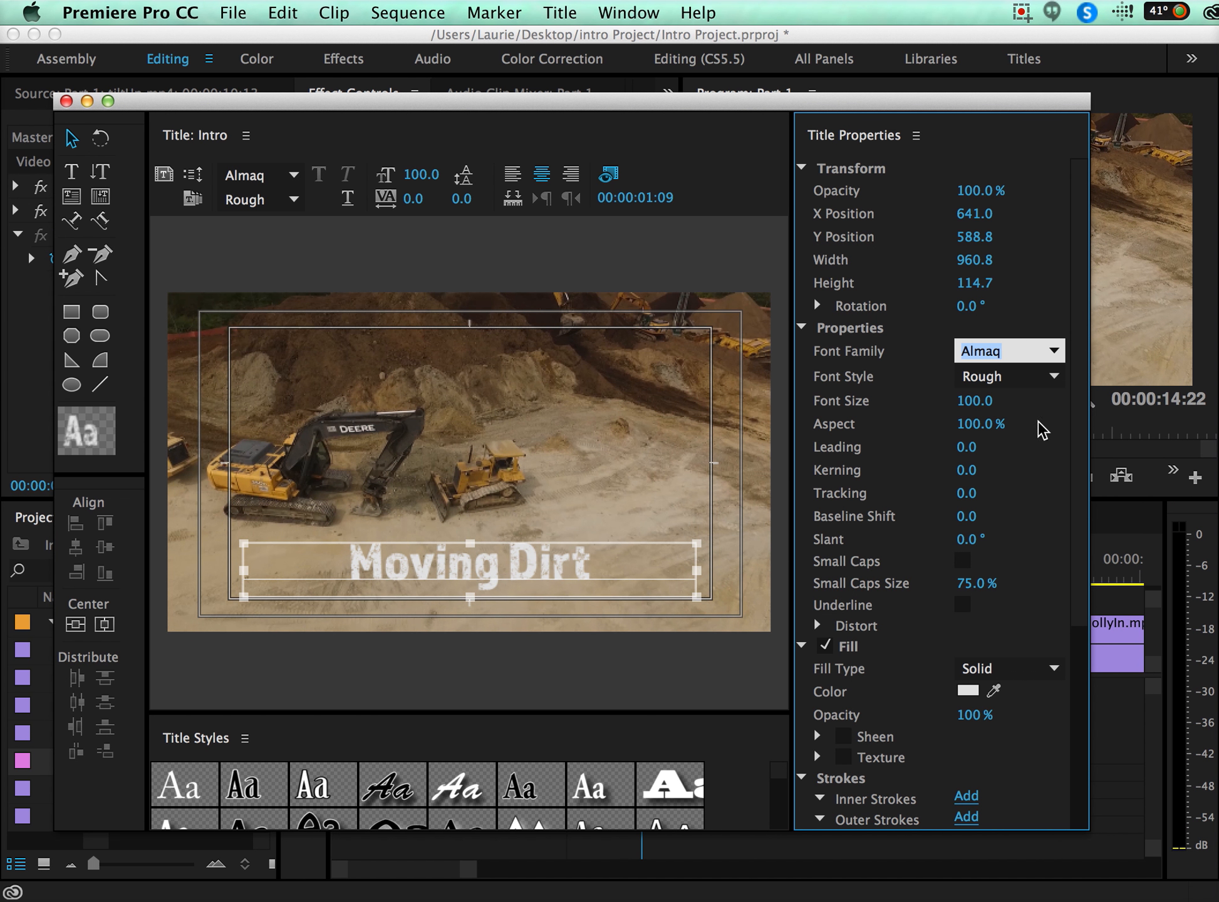
{"action": "mouse_move", "coordinate": [988, 410]}
{"action": "left_mouse_down"}
{"action": "mouse_move", "coordinate": [966, 408]}
{"action": "mouse_move", "coordinate": [1004, 404]}
{"action": "left_mouse_up"}
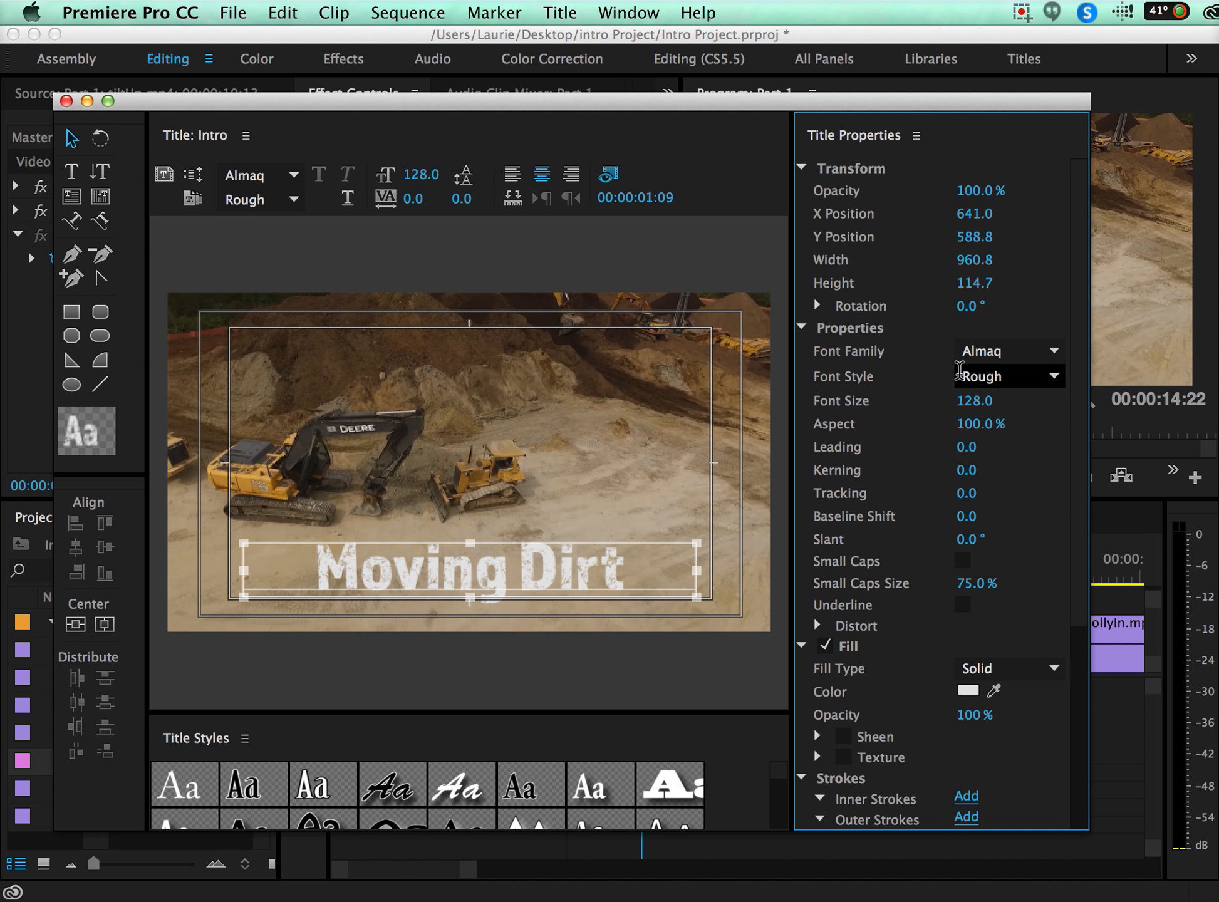
{"action": "left_click", "coordinate": [967, 690]}
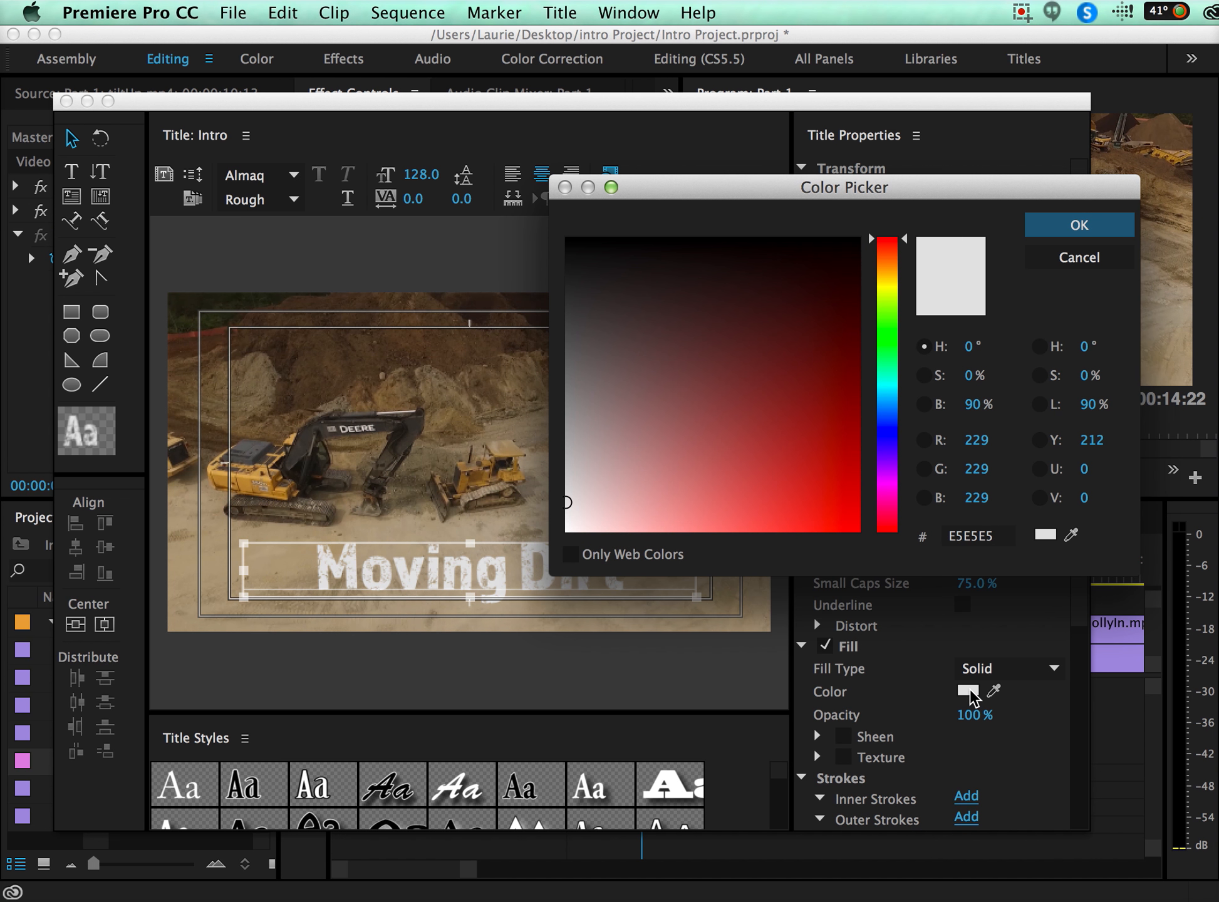
{"action": "left_click", "coordinate": [772, 271]}
{"action": "left_click", "coordinate": [1101, 227]}
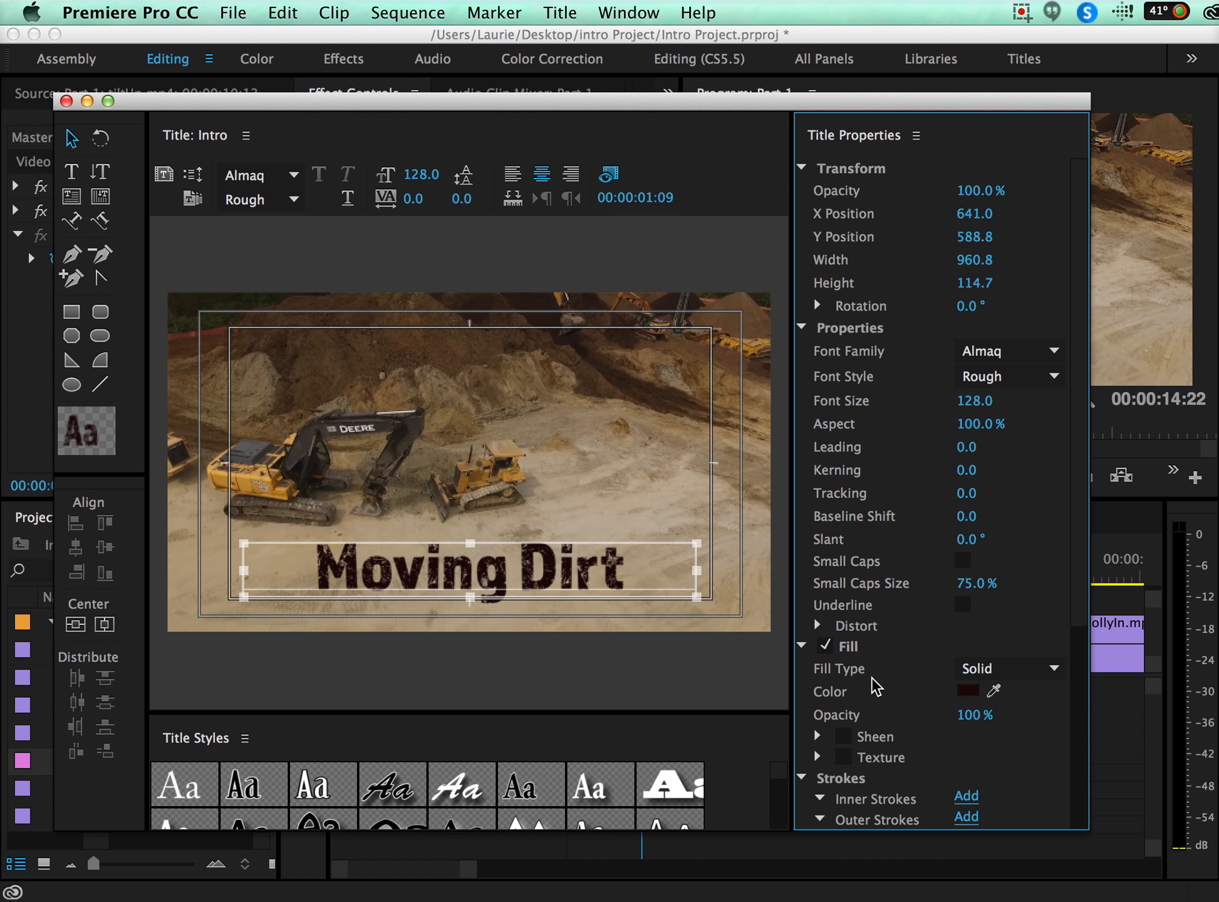
- Try an inner edge stroke on the Moving Dirt text, switch it off and collapse its settings
{"action": "scroll", "coordinate": [997, 717], "scroll_direction": "down", "scroll_amount": 1}
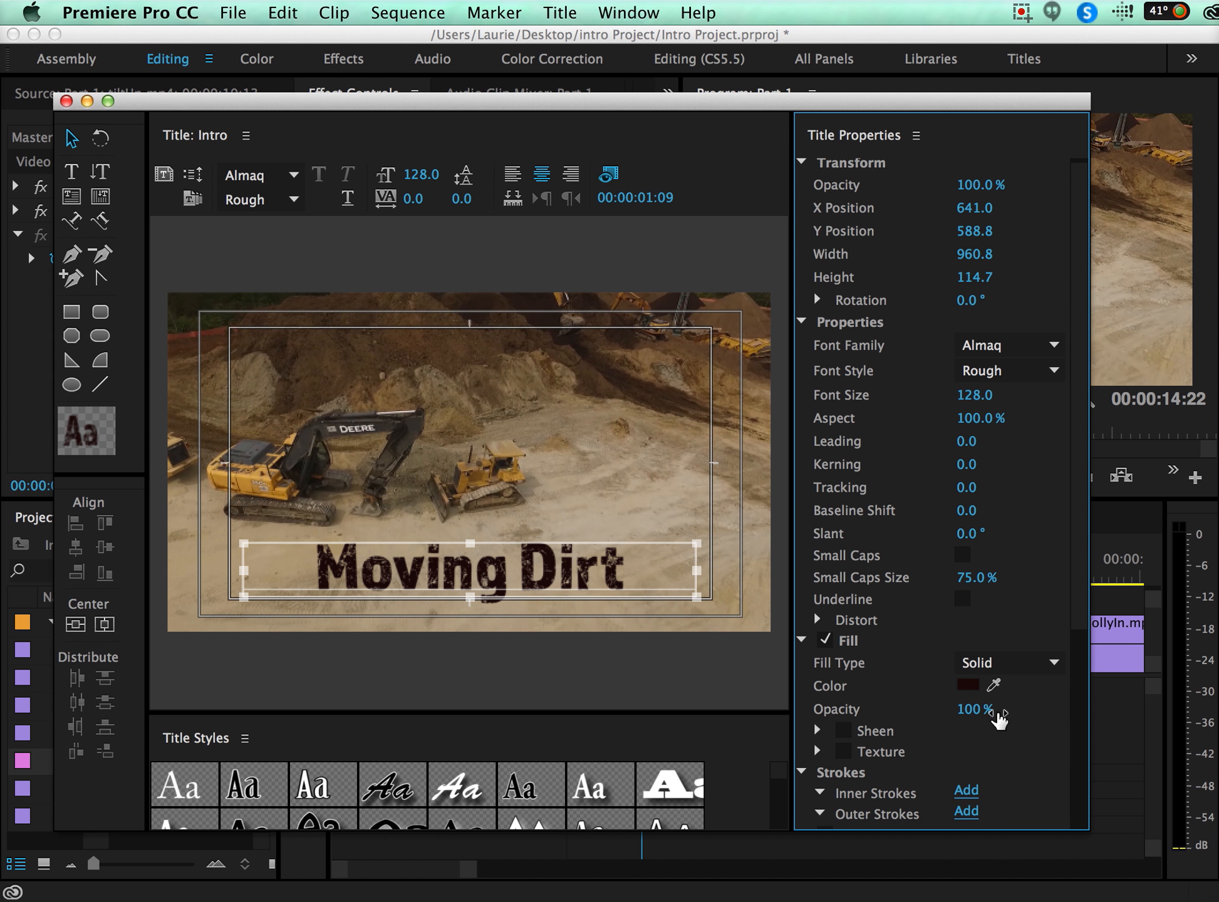
{"action": "scroll", "coordinate": [1002, 720], "scroll_direction": "down", "scroll_amount": 10}
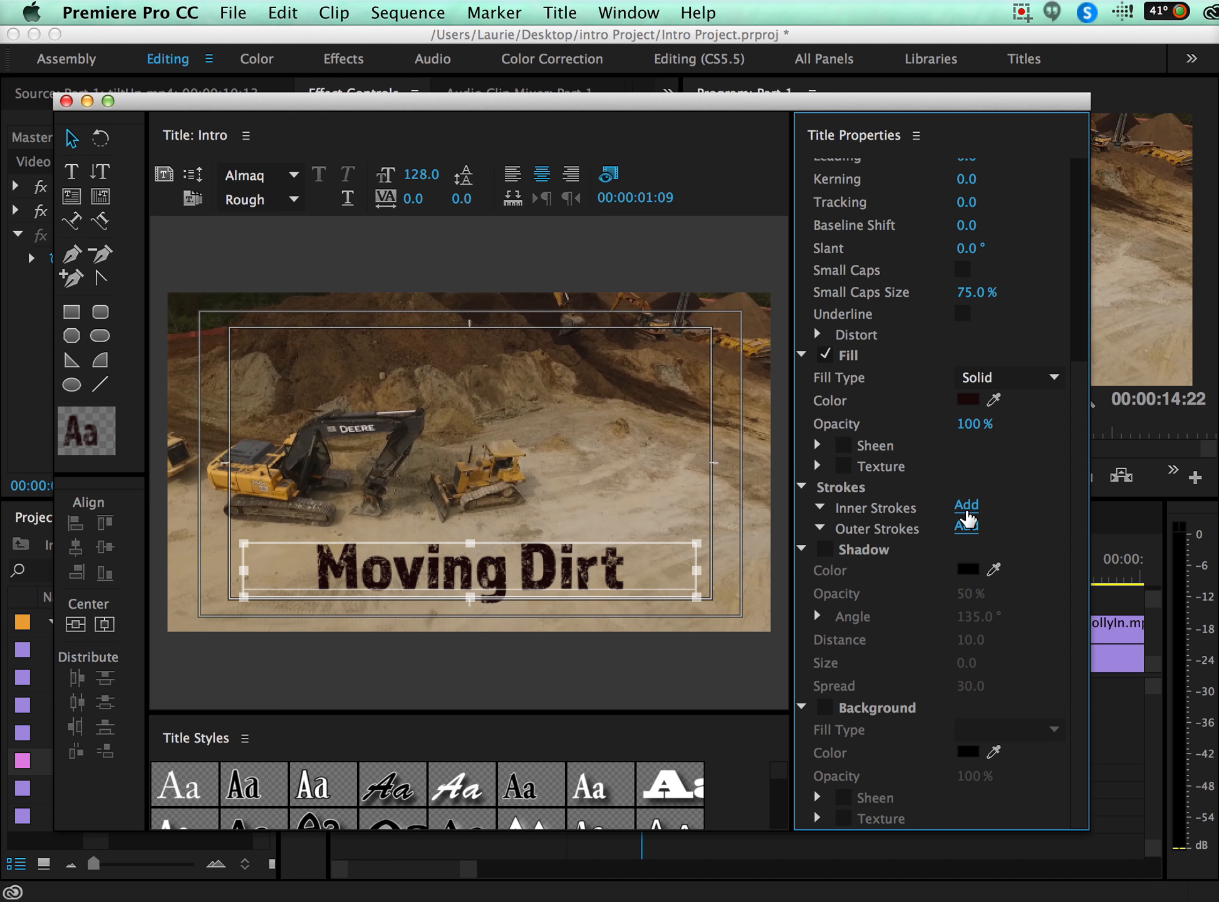
{"action": "left_click", "coordinate": [965, 505]}
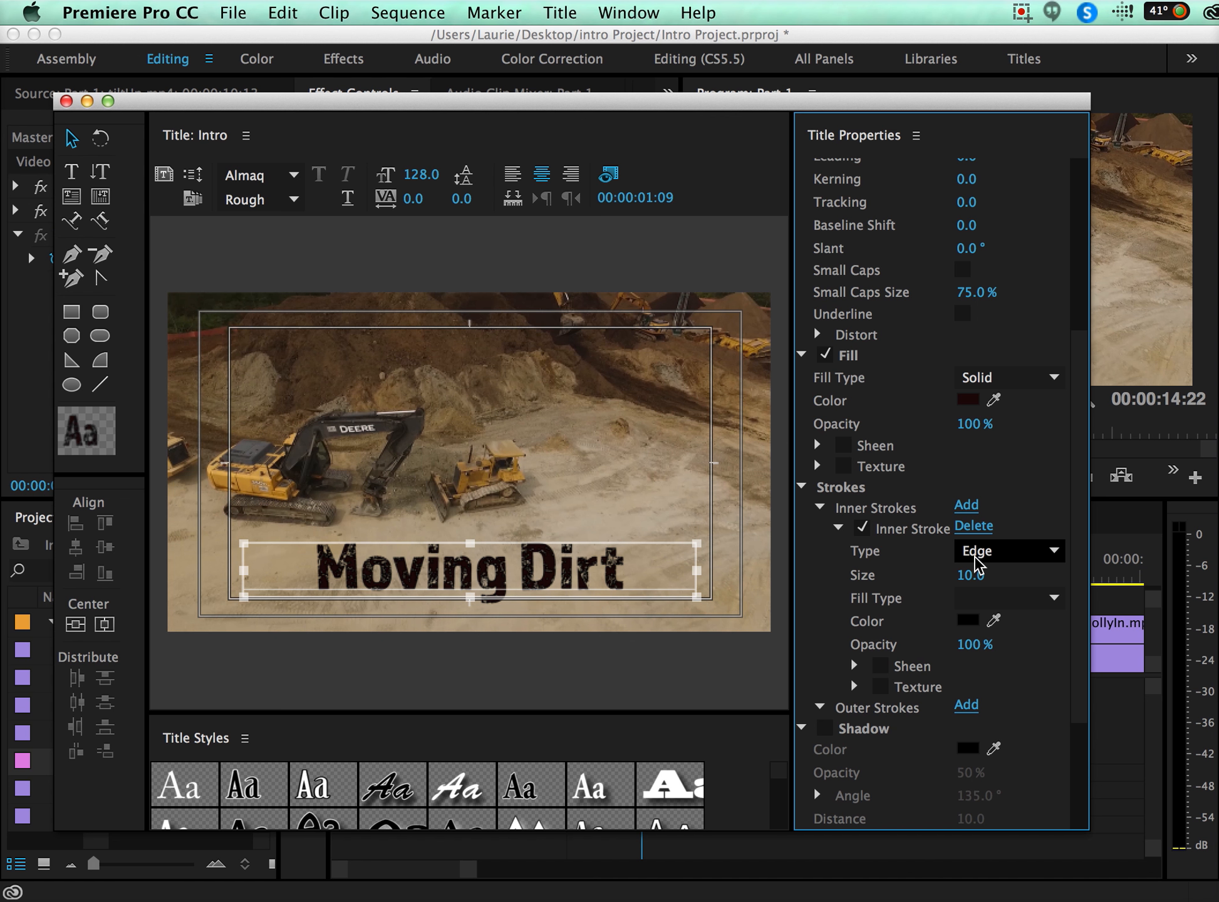
{"action": "left_click", "coordinate": [862, 528]}
{"action": "left_click", "coordinate": [838, 528]}
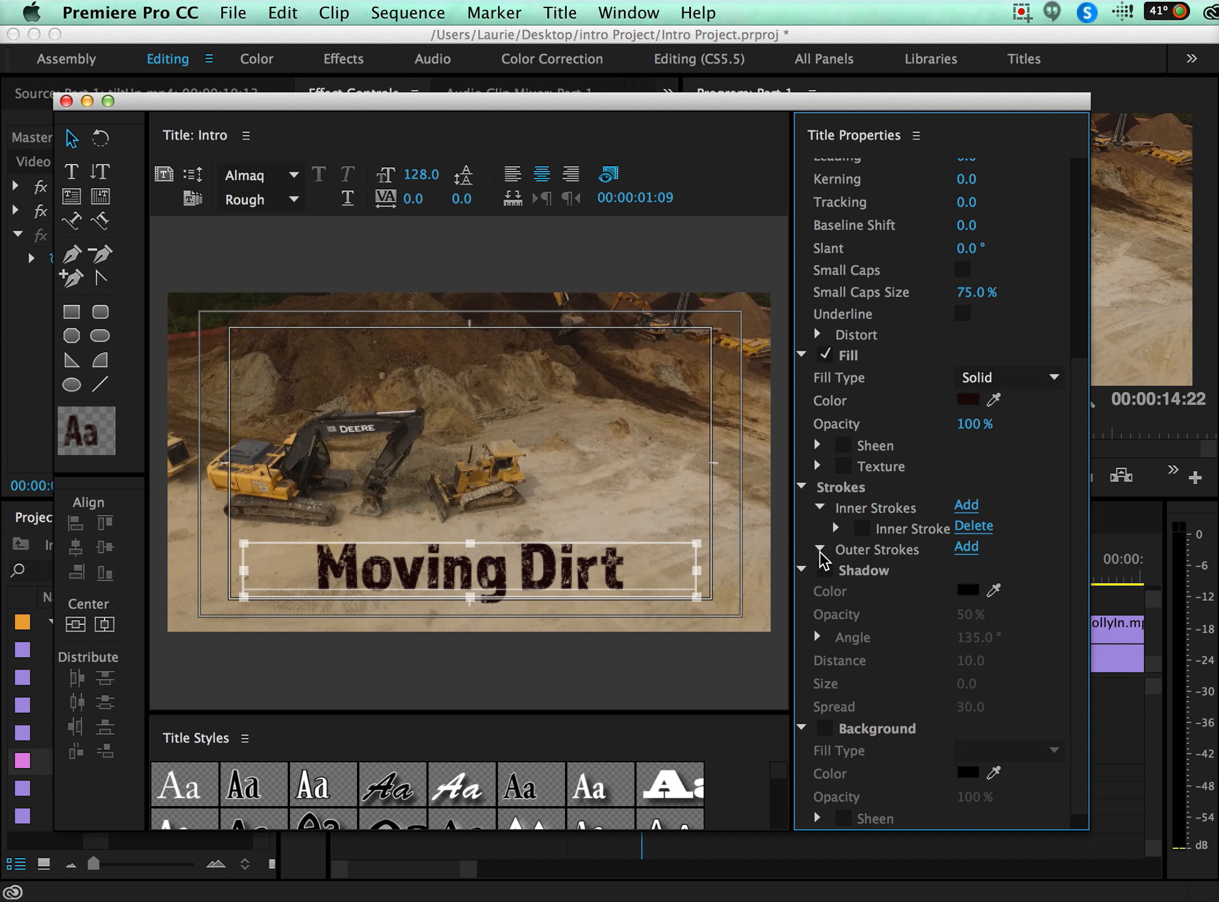
- Add an outer edge stroke to the Moving Dirt text and color it dark green
{"action": "left_click", "coordinate": [966, 550]}
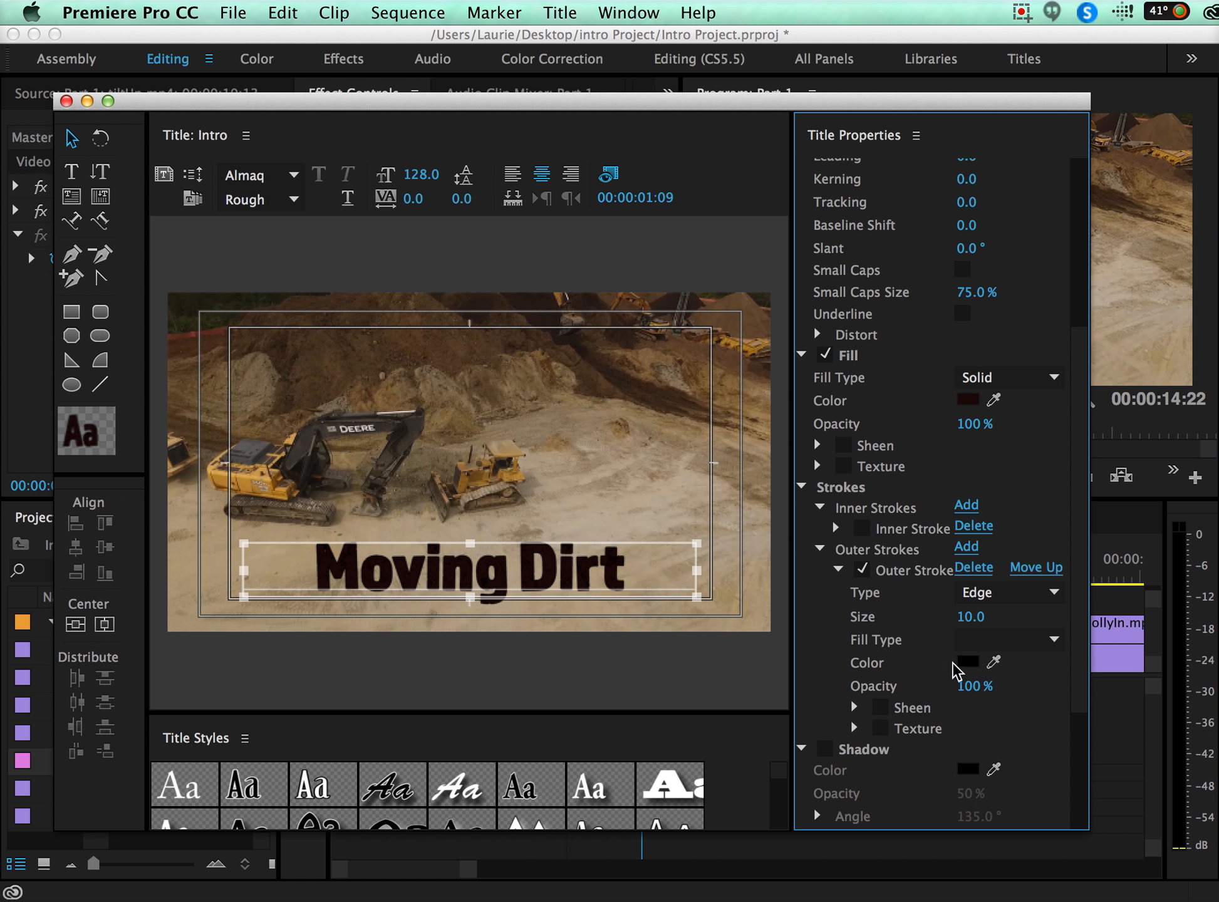
{"action": "left_click", "coordinate": [967, 662]}
{"action": "left_click", "coordinate": [887, 374]}
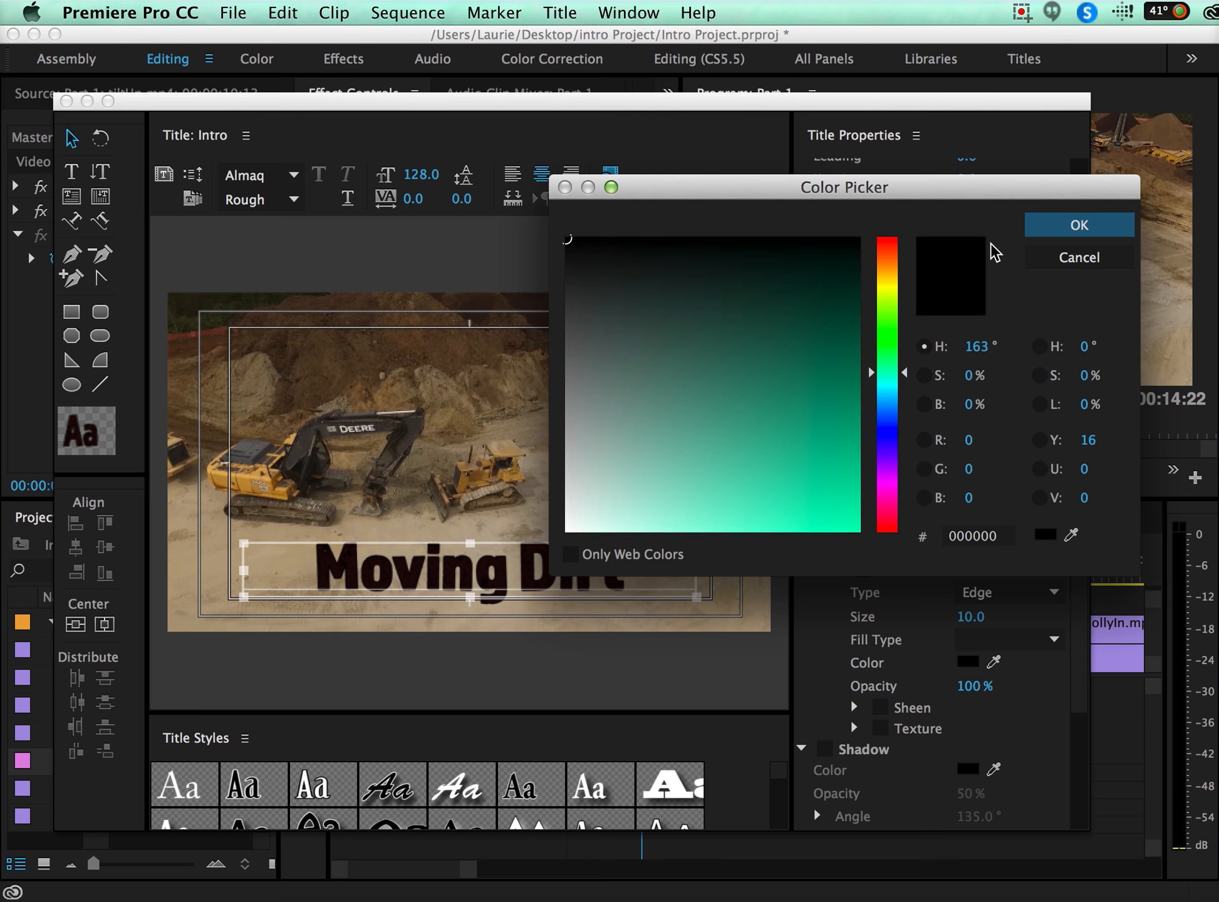
{"action": "left_click", "coordinate": [1075, 227]}
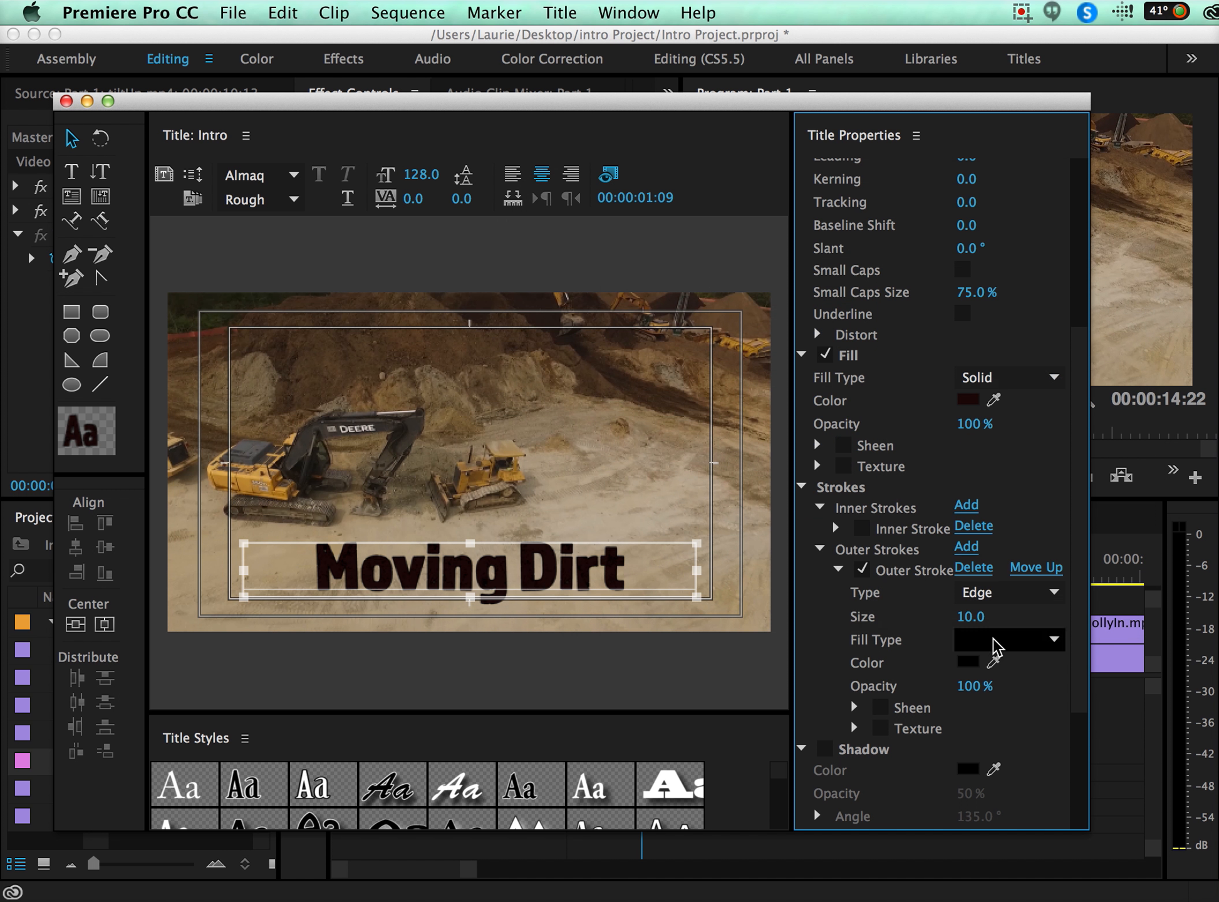
{"action": "left_click", "coordinate": [965, 662]}
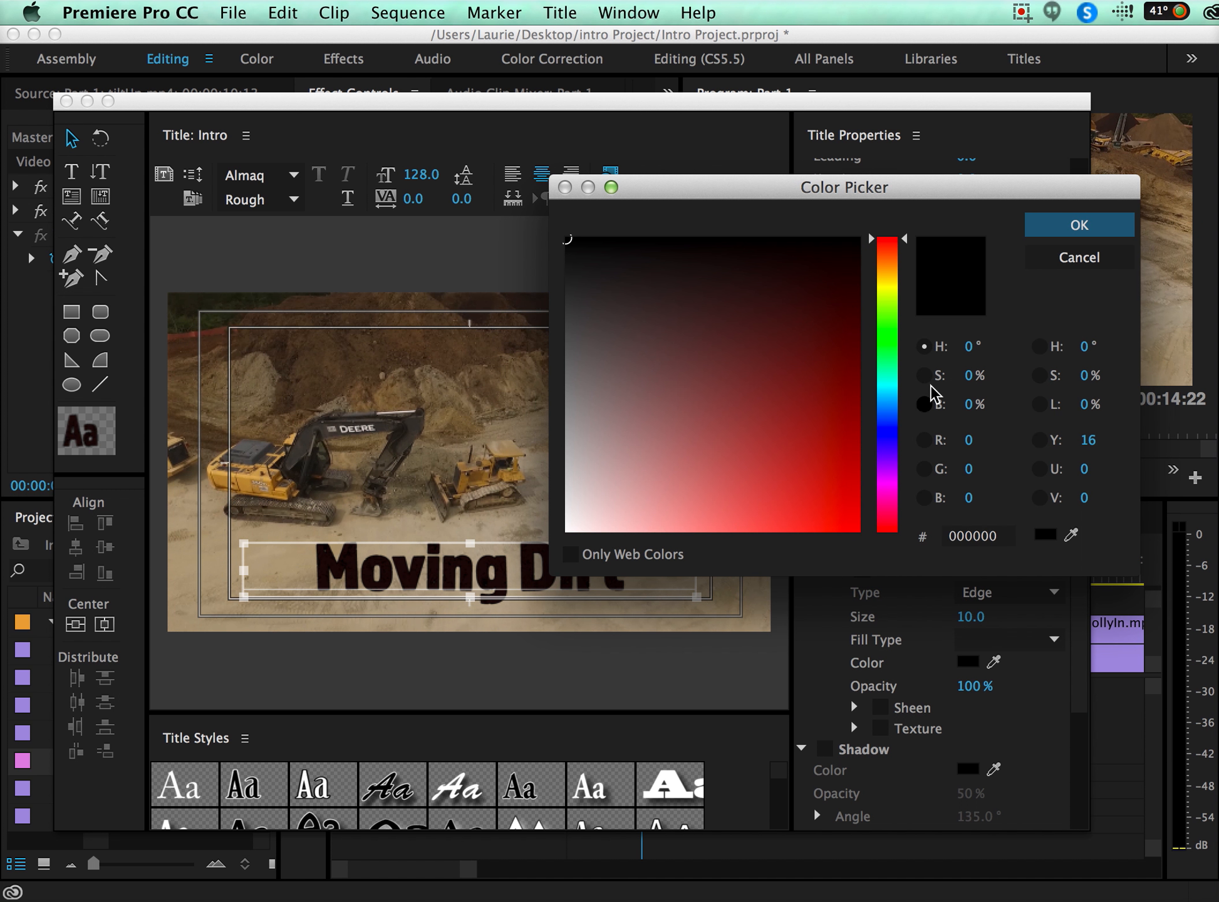
{"action": "left_click_drag", "start_coordinate": [832, 335], "coordinate": [831, 403]}
{"action": "left_click_drag", "start_coordinate": [883, 354], "coordinate": [883, 345]}
{"action": "left_click", "coordinate": [822, 348]}
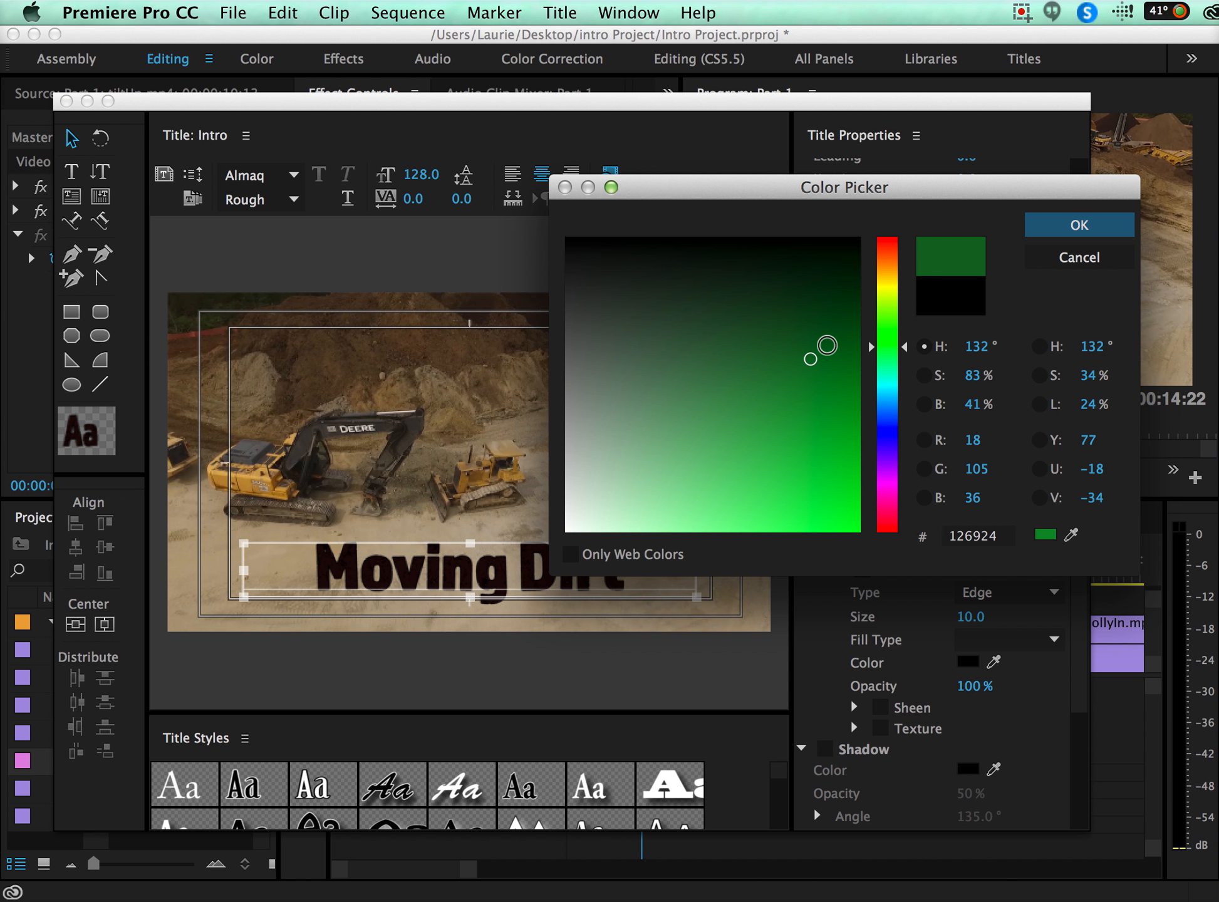
{"action": "left_click", "coordinate": [1097, 232]}
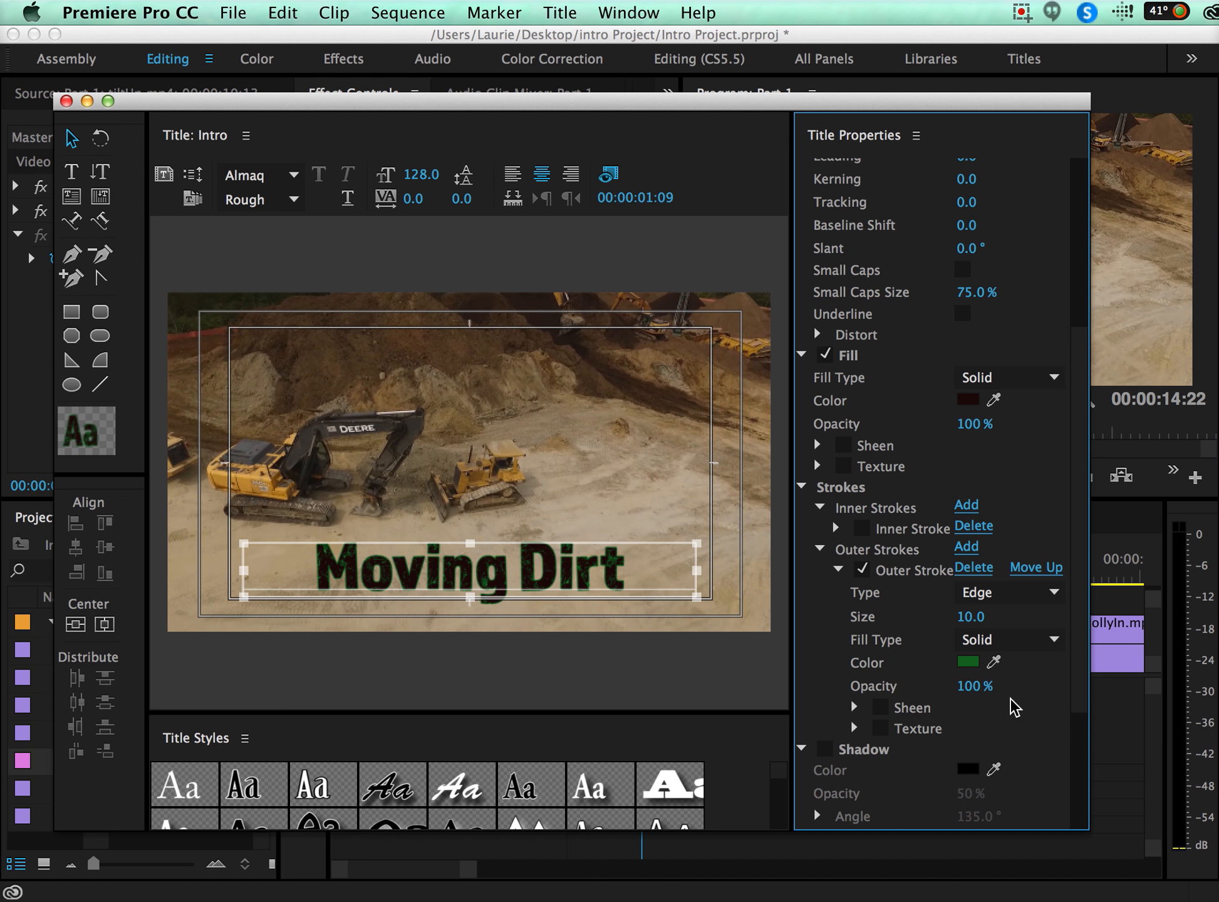
- Try a solid black background behind the title text and switch it off
{"action": "scroll", "coordinate": [1012, 707], "scroll_direction": "down", "scroll_amount": 1}
{"action": "scroll", "coordinate": [1034, 730], "scroll_direction": "down", "scroll_amount": 6}
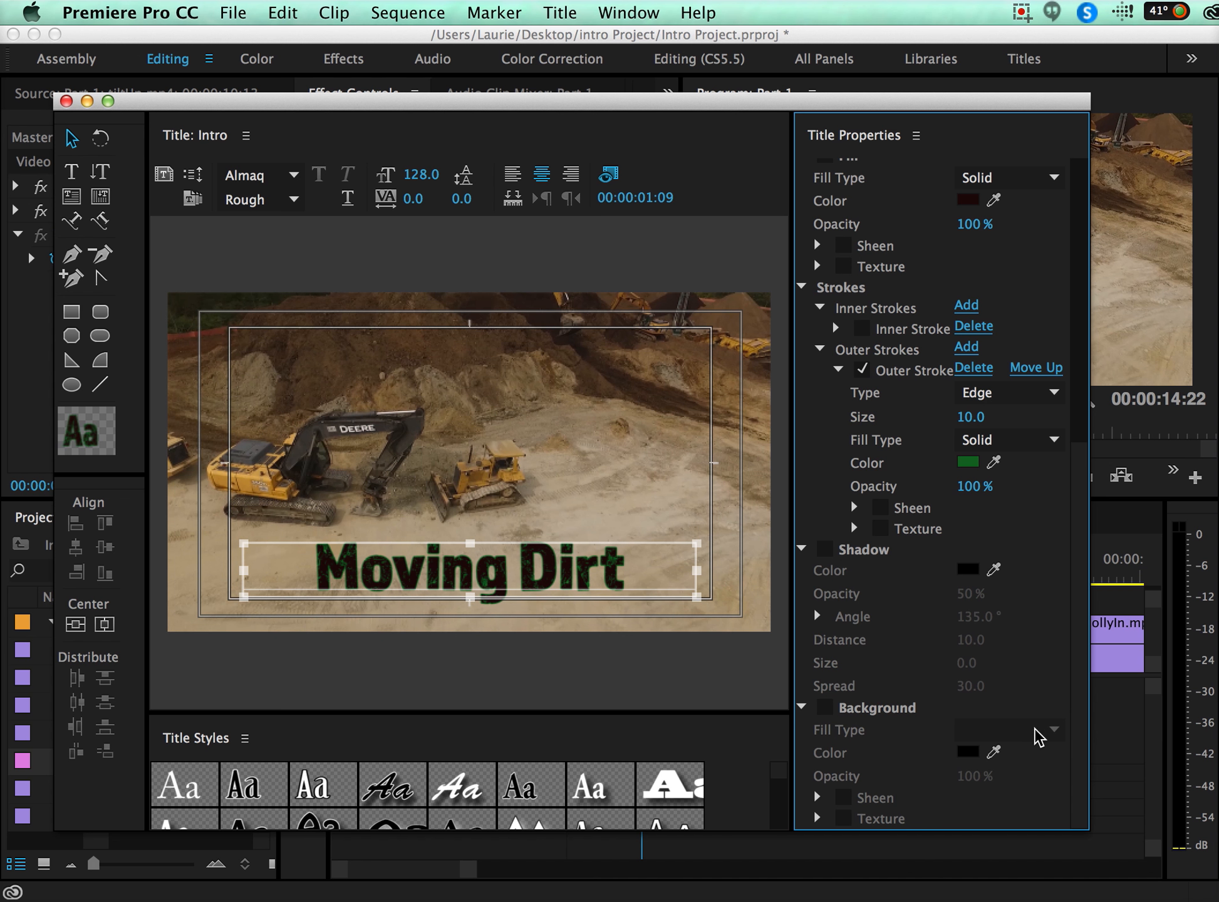
{"action": "left_click", "coordinate": [825, 708]}
{"action": "left_click", "coordinate": [824, 709]}
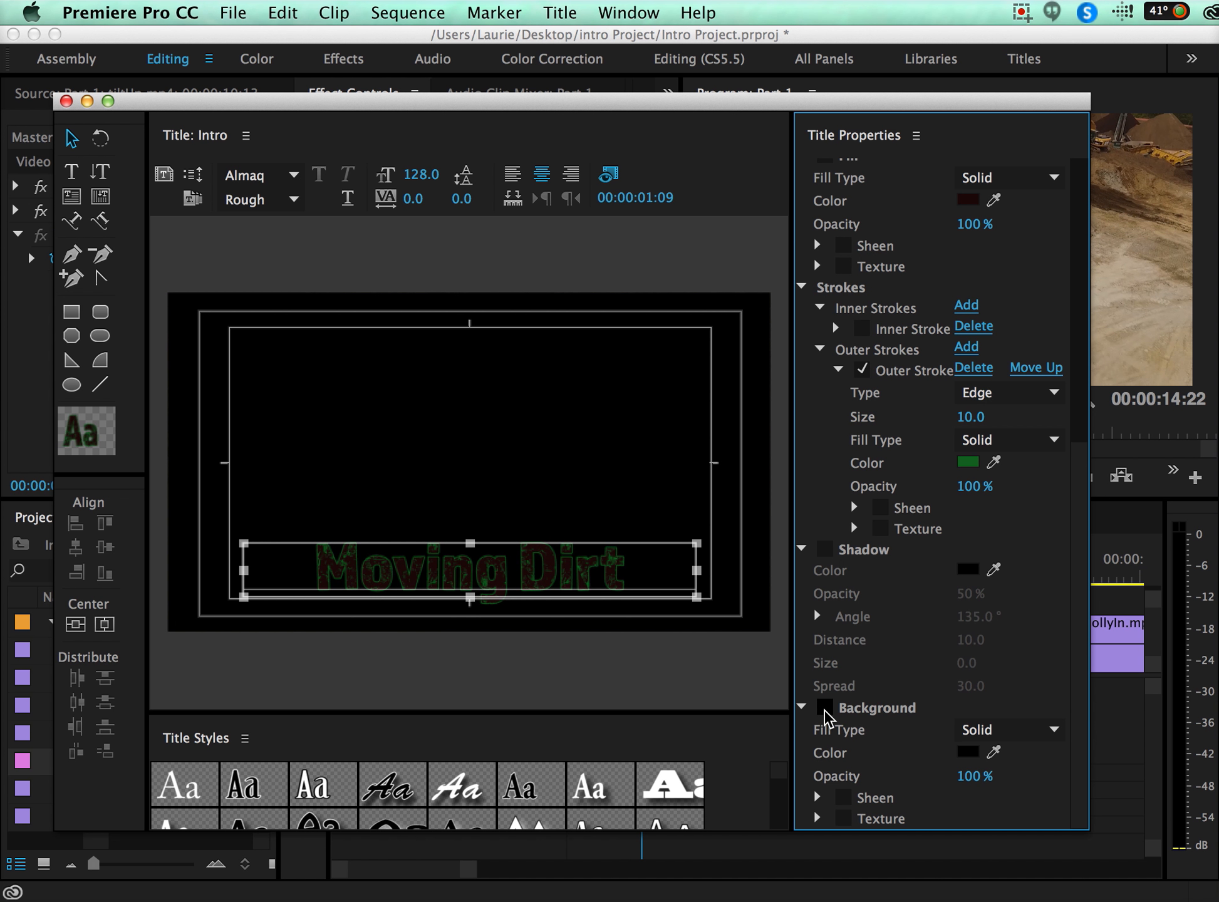
{"action": "left_click", "coordinate": [824, 710]}
{"action": "left_click", "coordinate": [824, 710]}
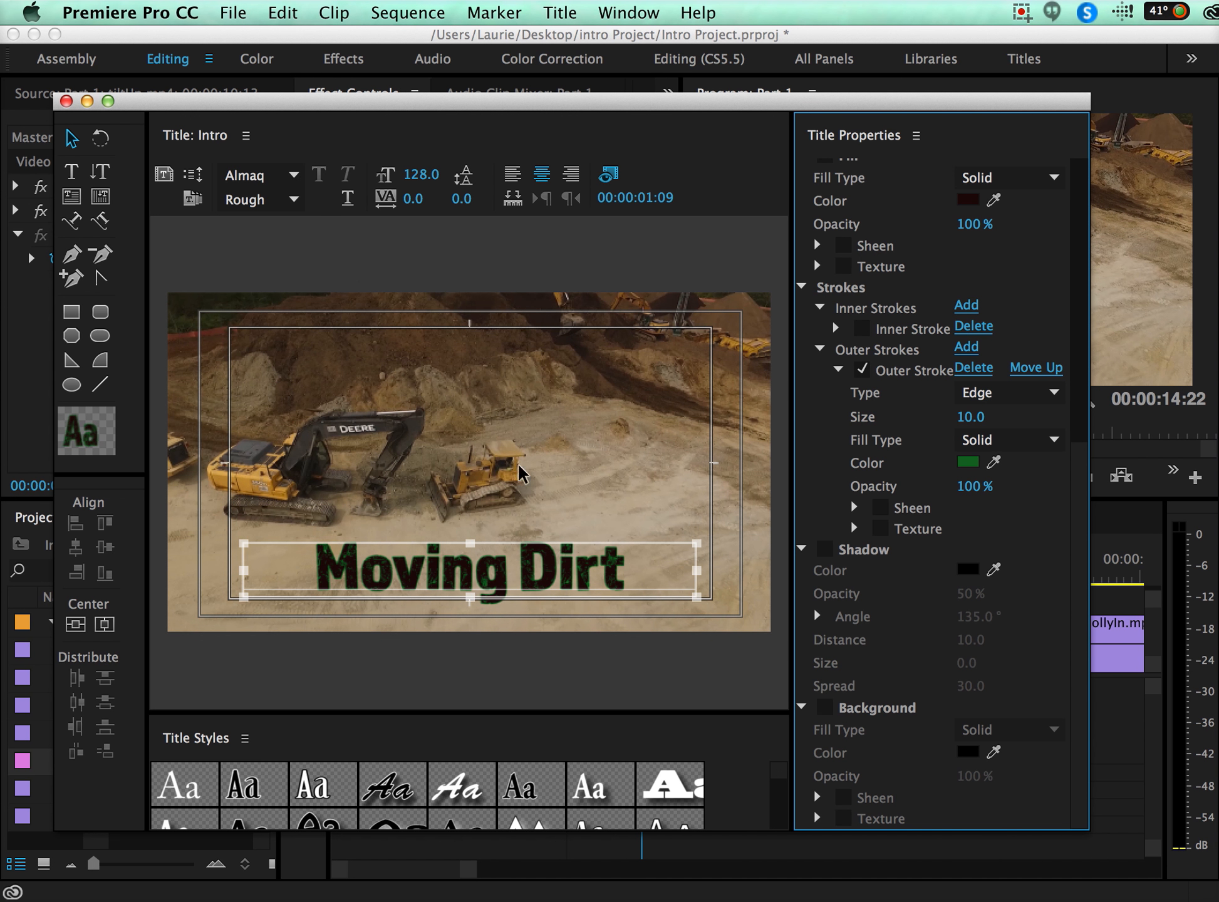
- Switch on the solid background behind the Moving Dirt title and color it near-white
{"action": "left_click", "coordinate": [824, 708]}
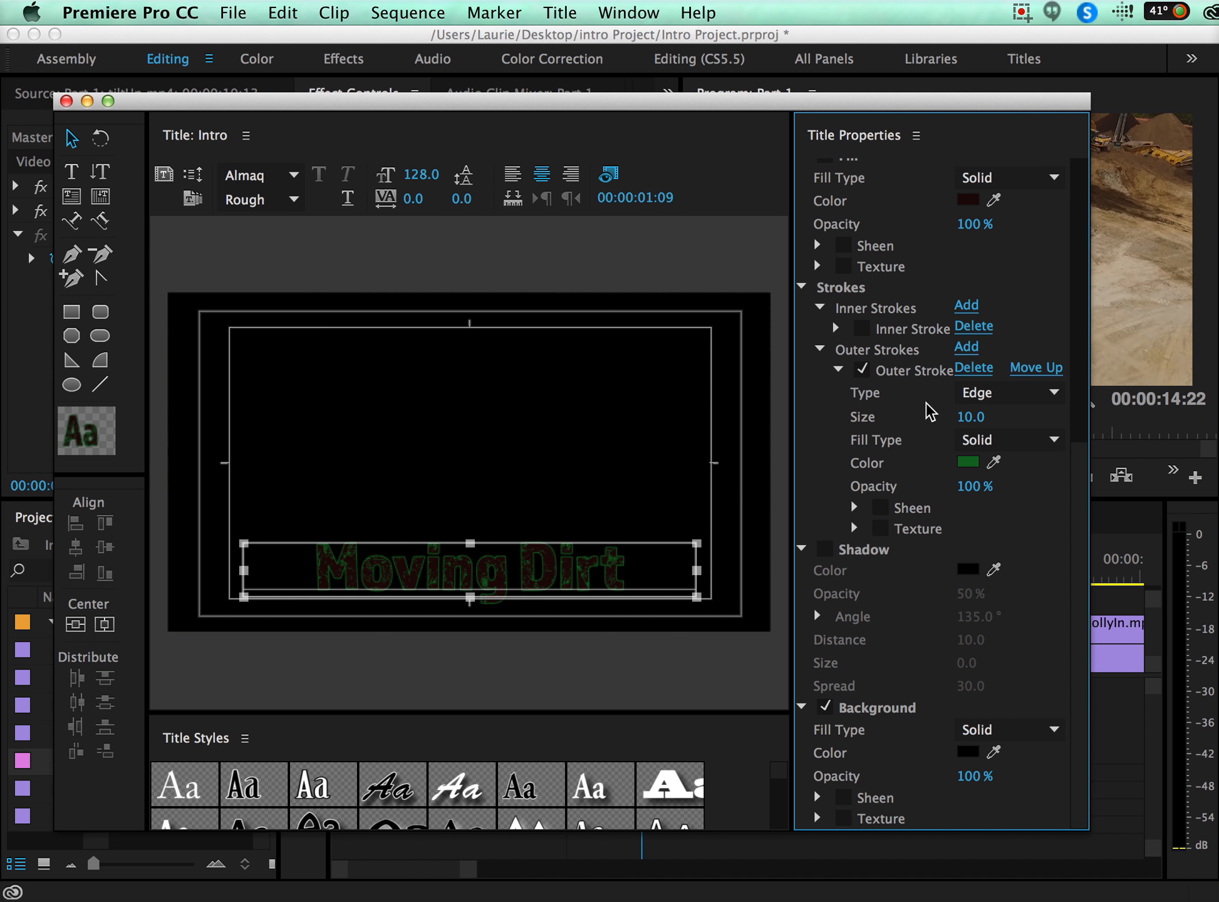
{"action": "left_click", "coordinate": [968, 752]}
{"action": "left_click", "coordinate": [623, 461]}
{"action": "left_click_drag", "start_coordinate": [624, 462], "coordinate": [571, 523]}
{"action": "left_click", "coordinate": [1077, 225]}
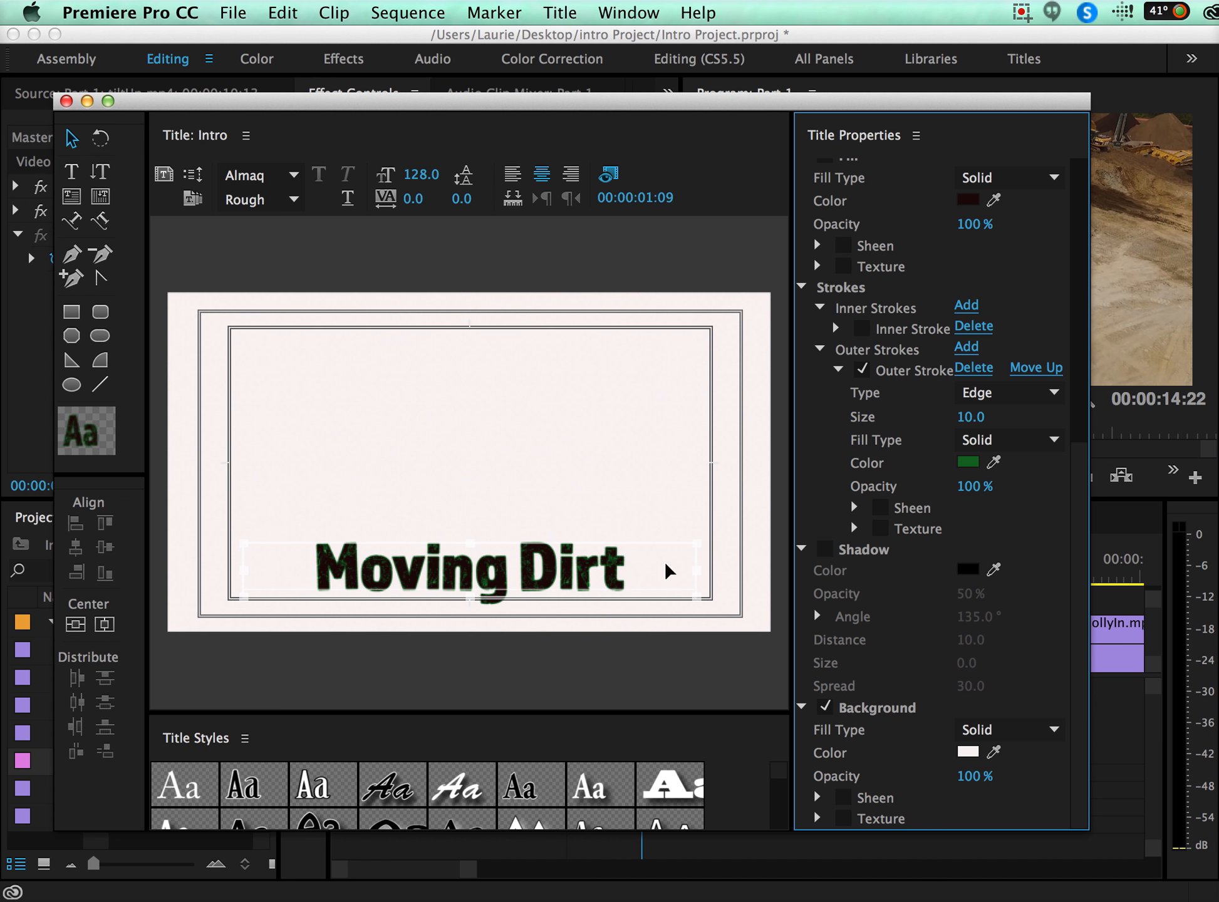
- Enlarge the title styles library and switch off the background behind the title
{"action": "left_click", "coordinate": [455, 732]}
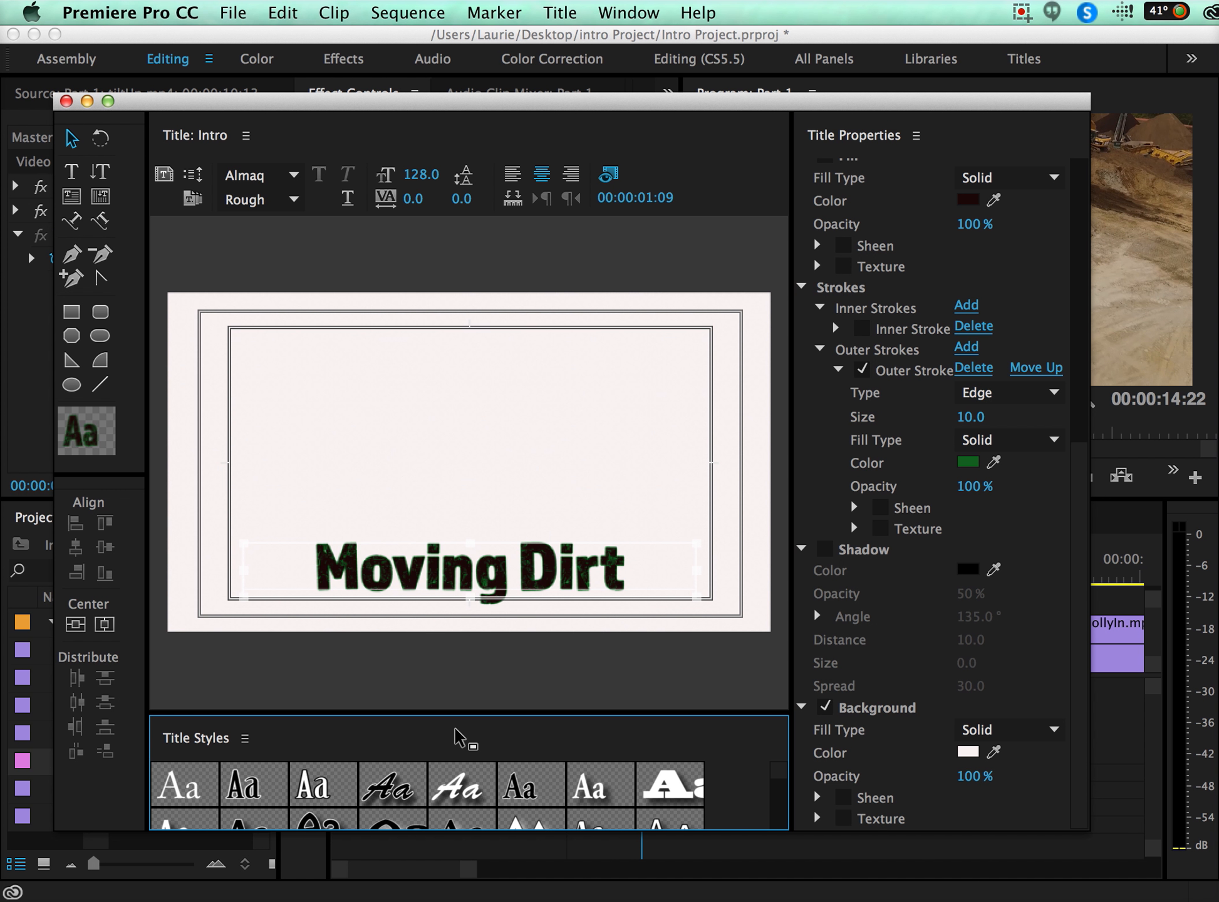
{"action": "left_click_drag", "start_coordinate": [471, 713], "coordinate": [477, 467]}
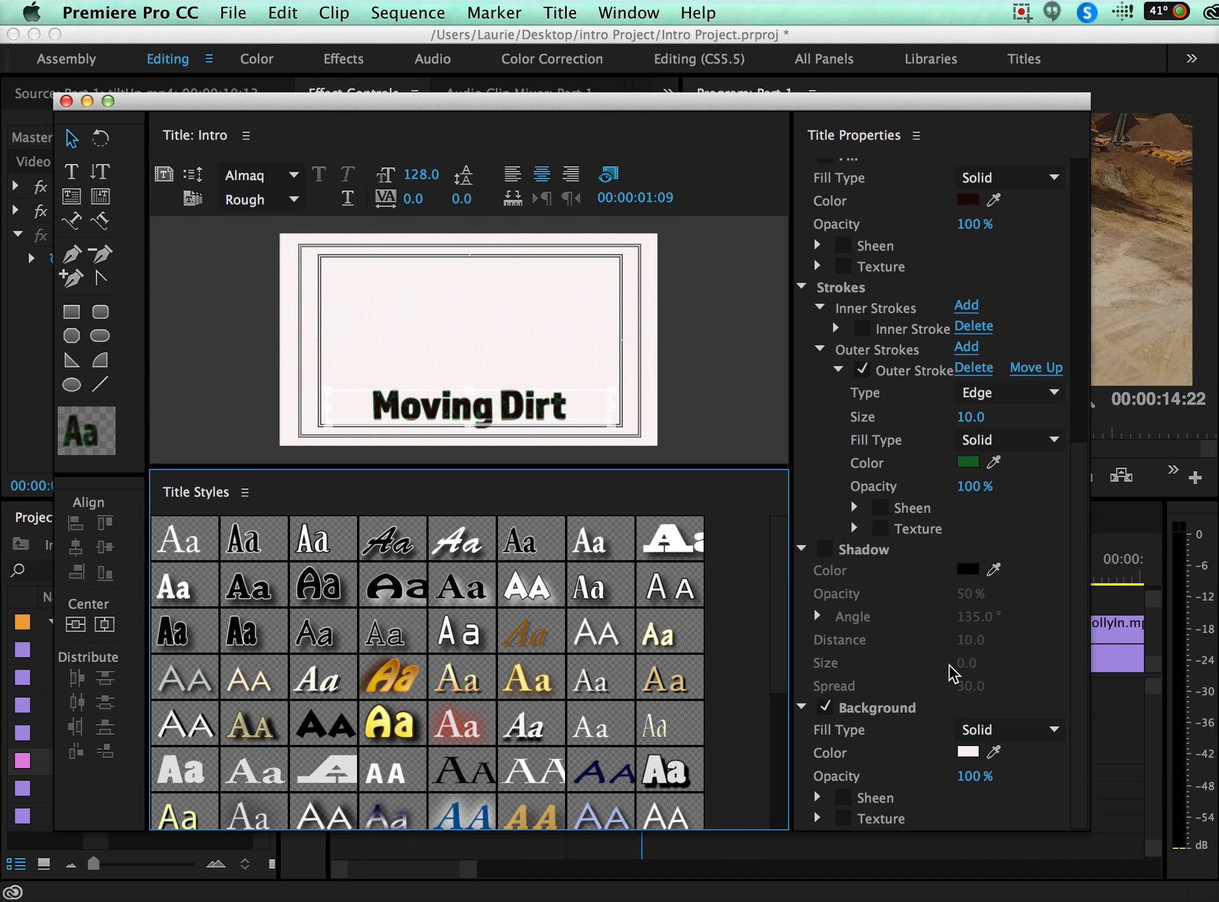
{"action": "left_click", "coordinate": [825, 719]}
{"action": "left_click", "coordinate": [825, 715]}
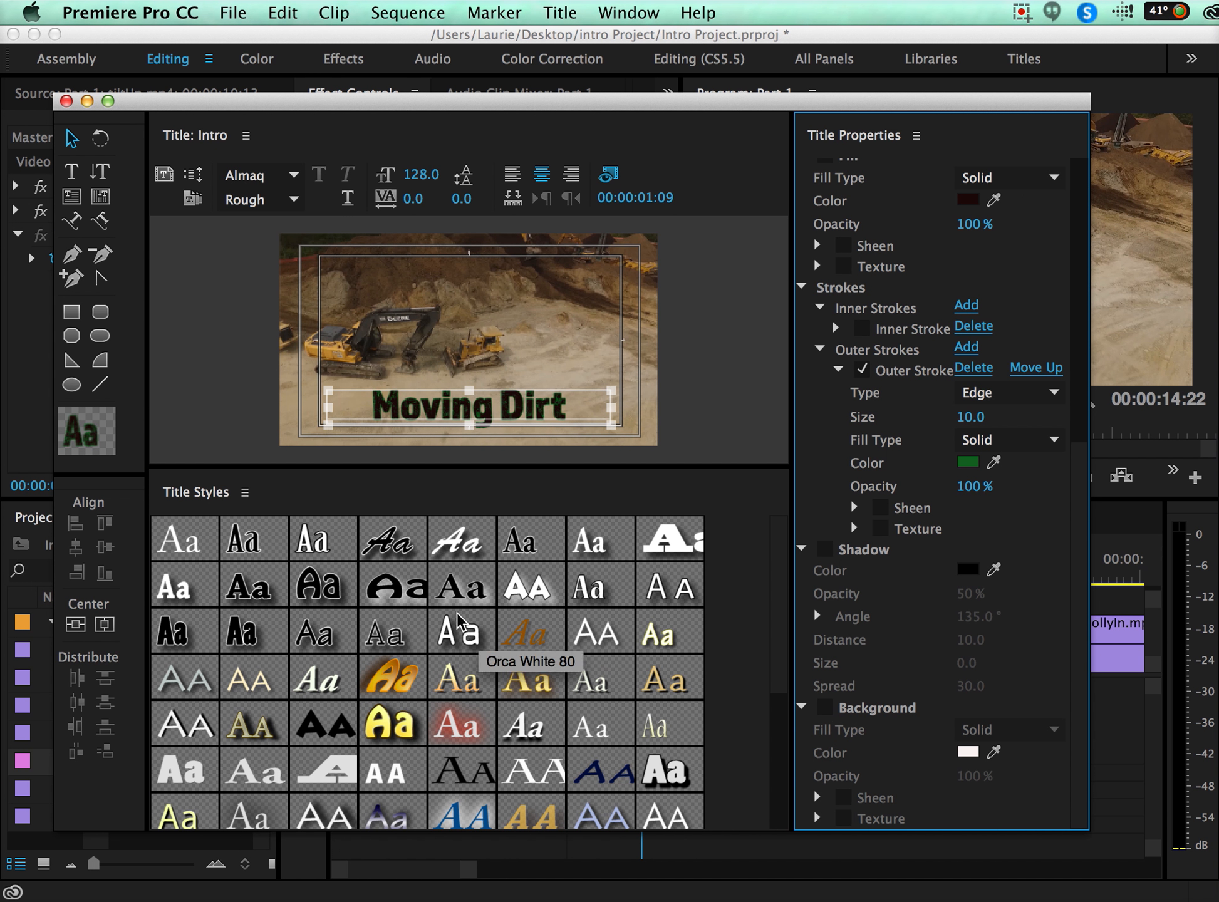
- Try several preset title styles on the Moving Dirt text, including GaramondPro OffWhite 28, HoboStd Slant Gold 80 and a gold Chaparral style
{"action": "left_click", "coordinate": [534, 602]}
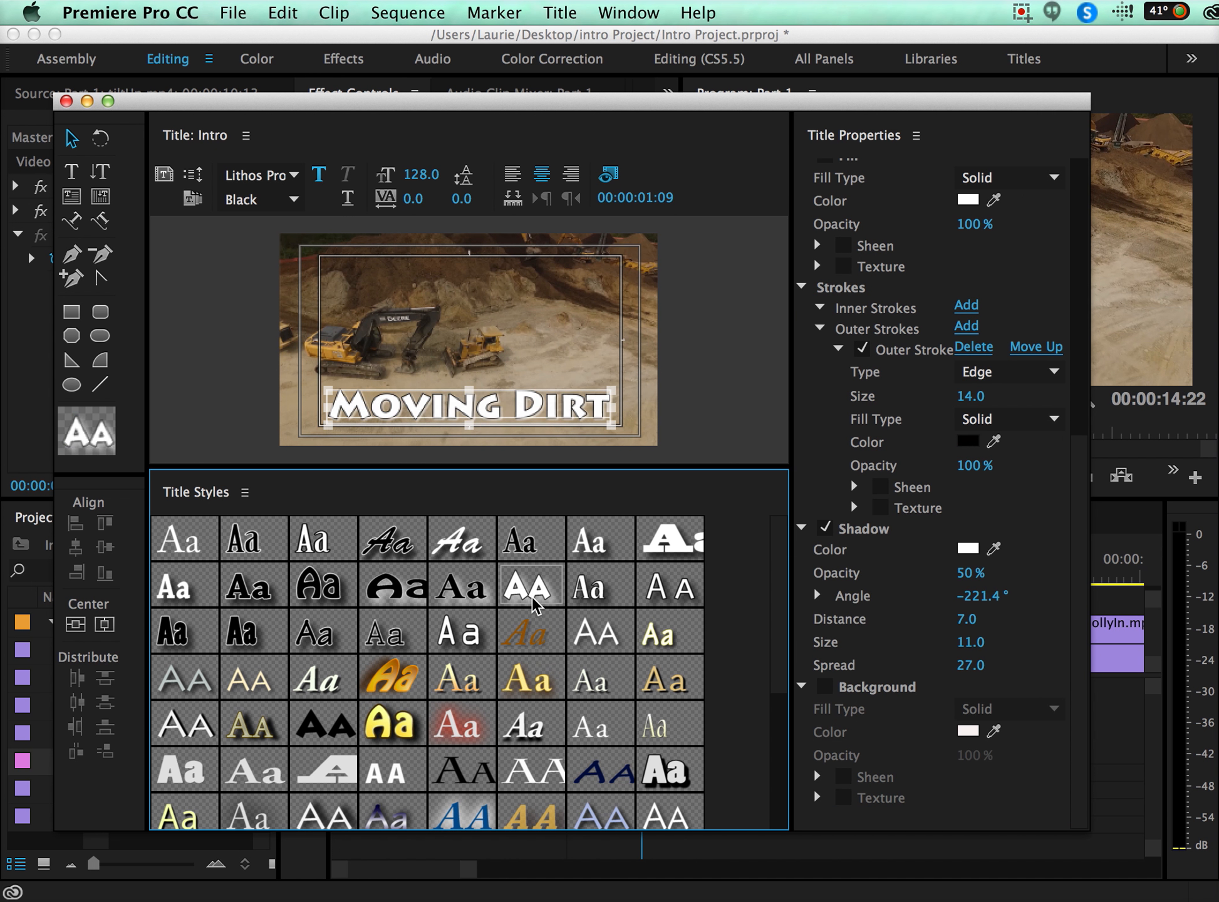
{"action": "left_click", "coordinate": [599, 582]}
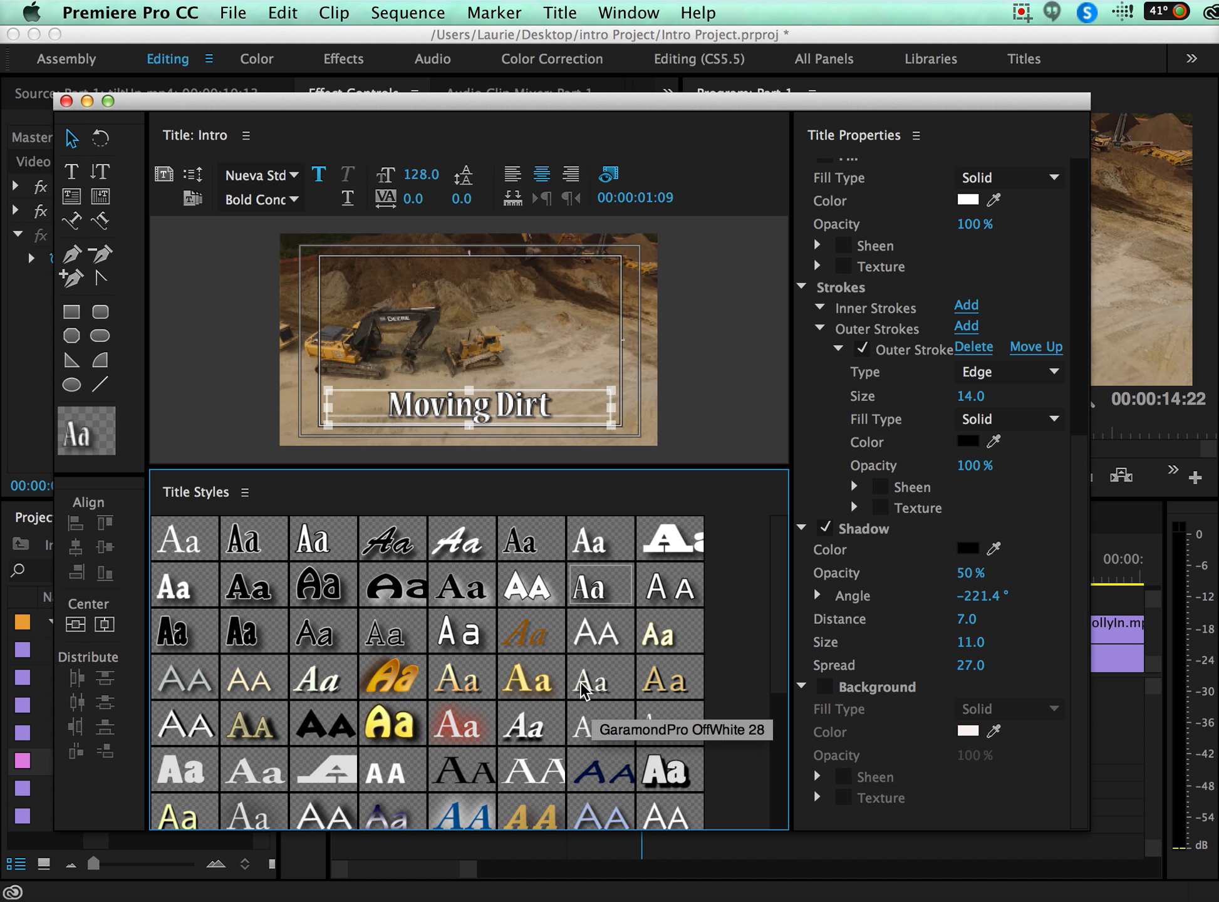
{"action": "left_click", "coordinate": [595, 689]}
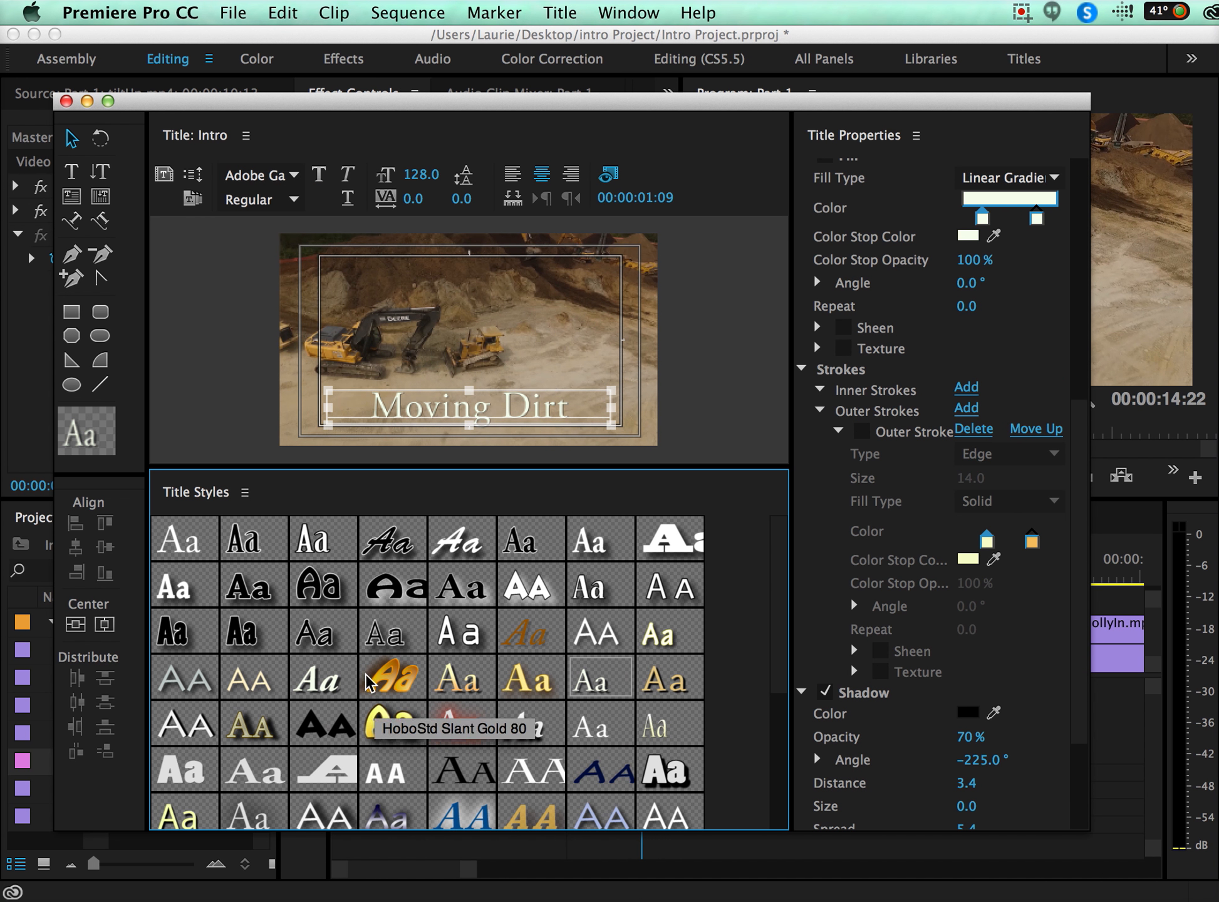
{"action": "left_click", "coordinate": [379, 690]}
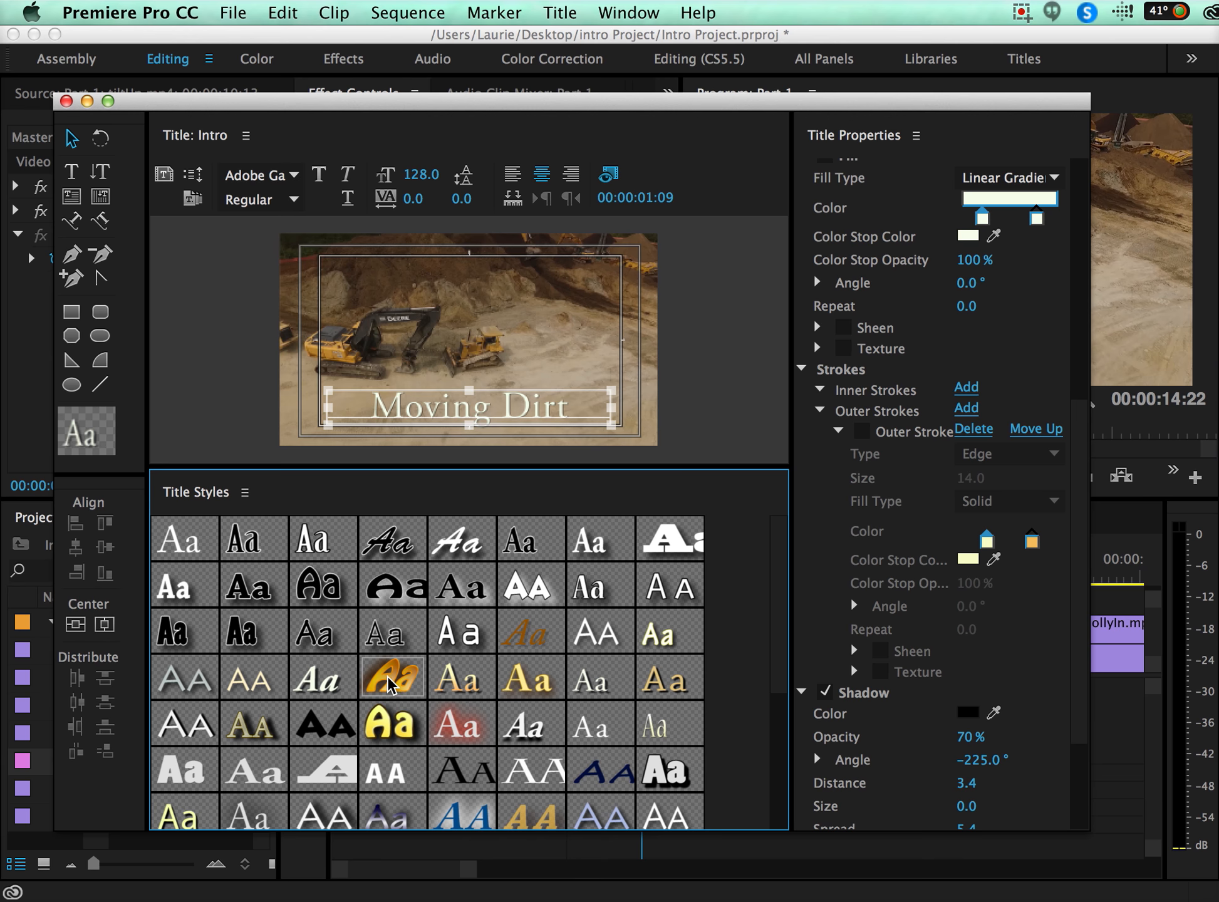
{"action": "left_click", "coordinate": [392, 633]}
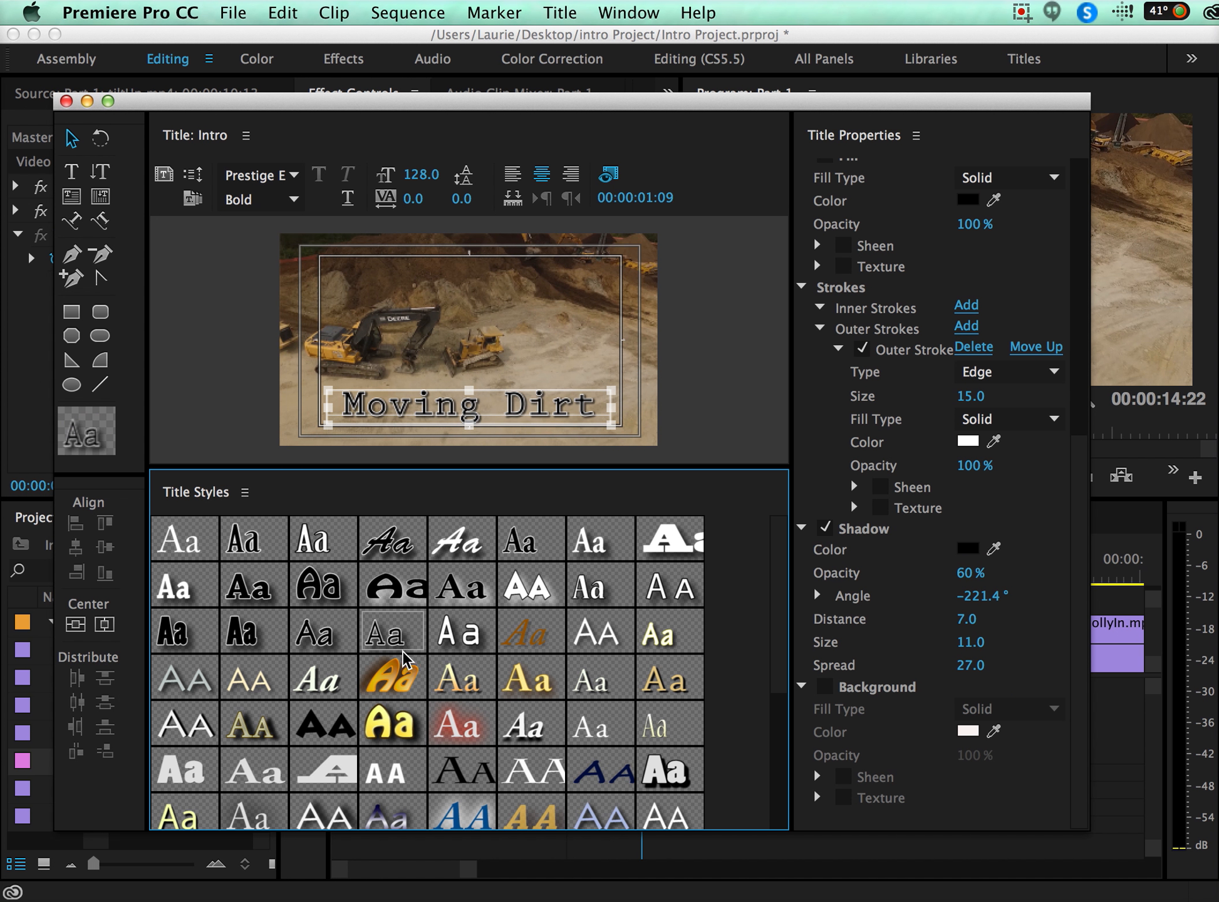
{"action": "left_click", "coordinate": [460, 791]}
{"action": "left_click", "coordinate": [521, 817]}
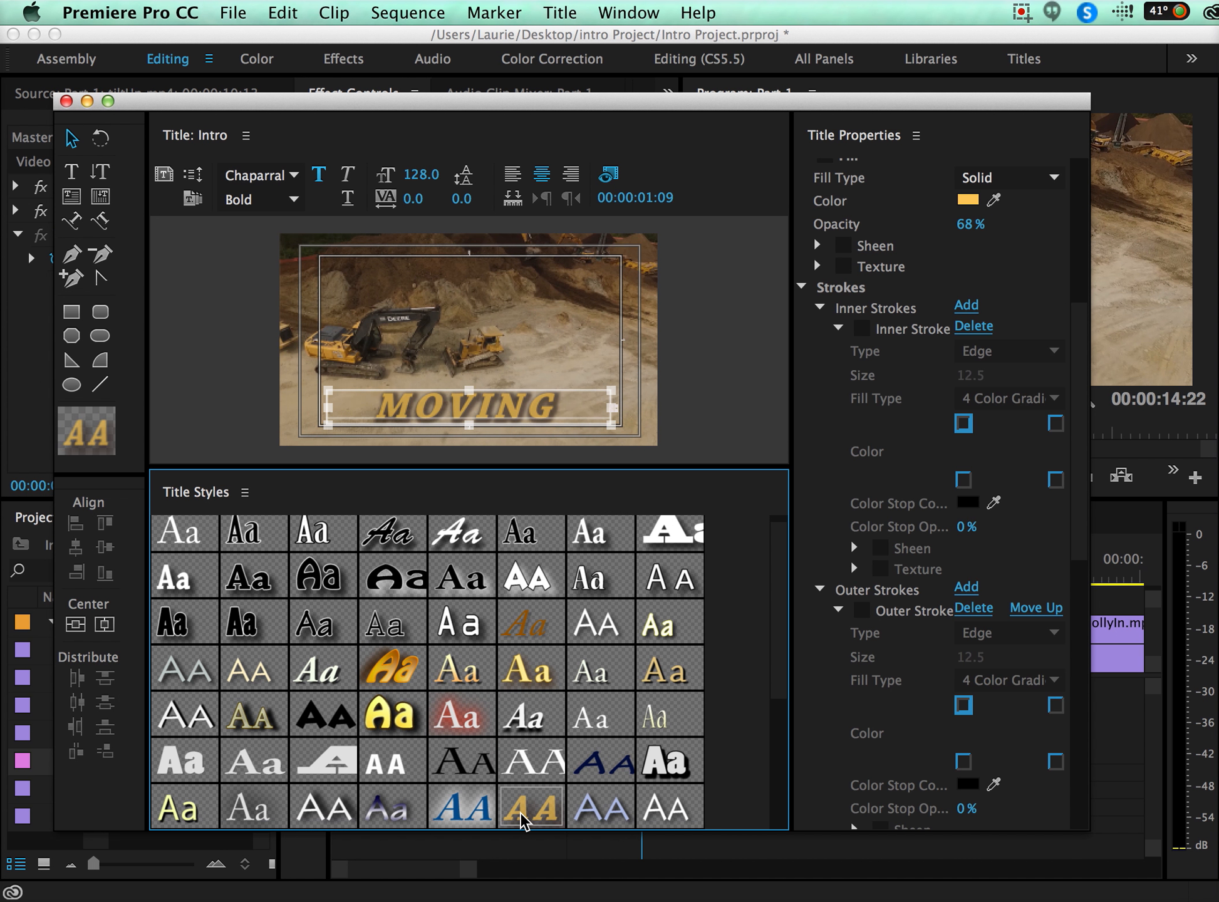
- Try the orange-yellow Lithos Pro, MyriadPro Lime 27 and beveled gold Minion Pro styles on the Moving Dirt text
{"action": "scroll", "coordinate": [531, 808], "scroll_direction": "down", "scroll_amount": 3}
{"action": "left_click", "coordinate": [601, 719]}
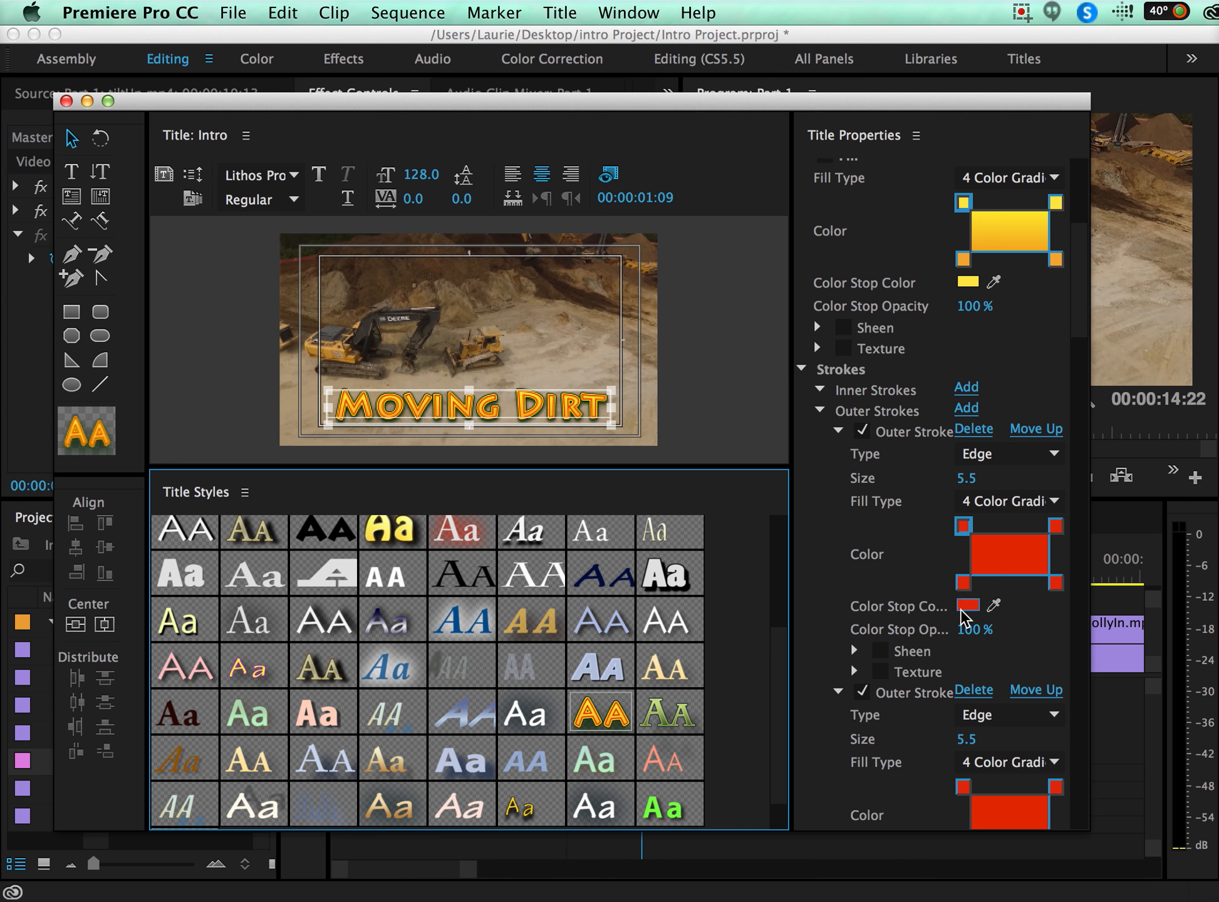
{"action": "scroll", "coordinate": [505, 738], "scroll_direction": "down", "scroll_amount": 1}
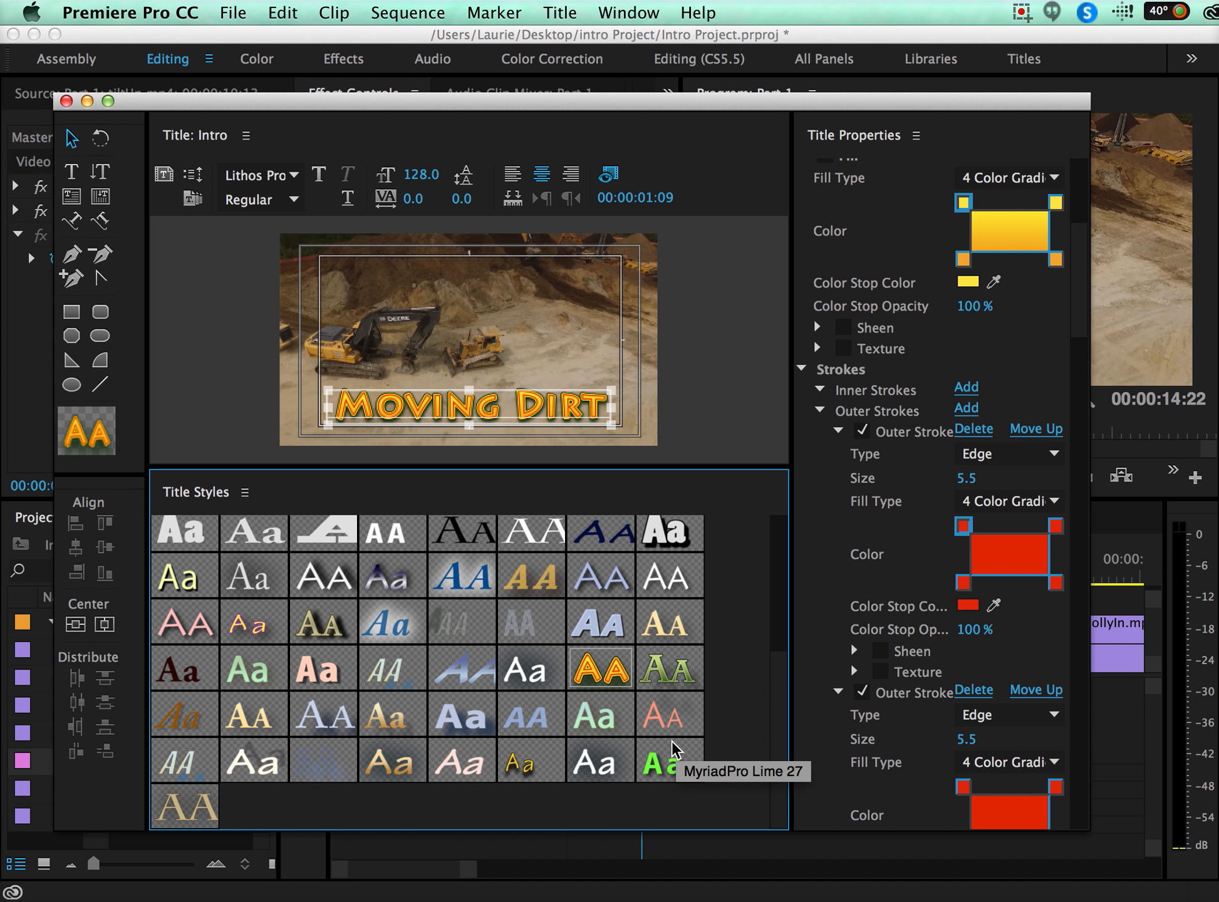
{"action": "left_click", "coordinate": [667, 766]}
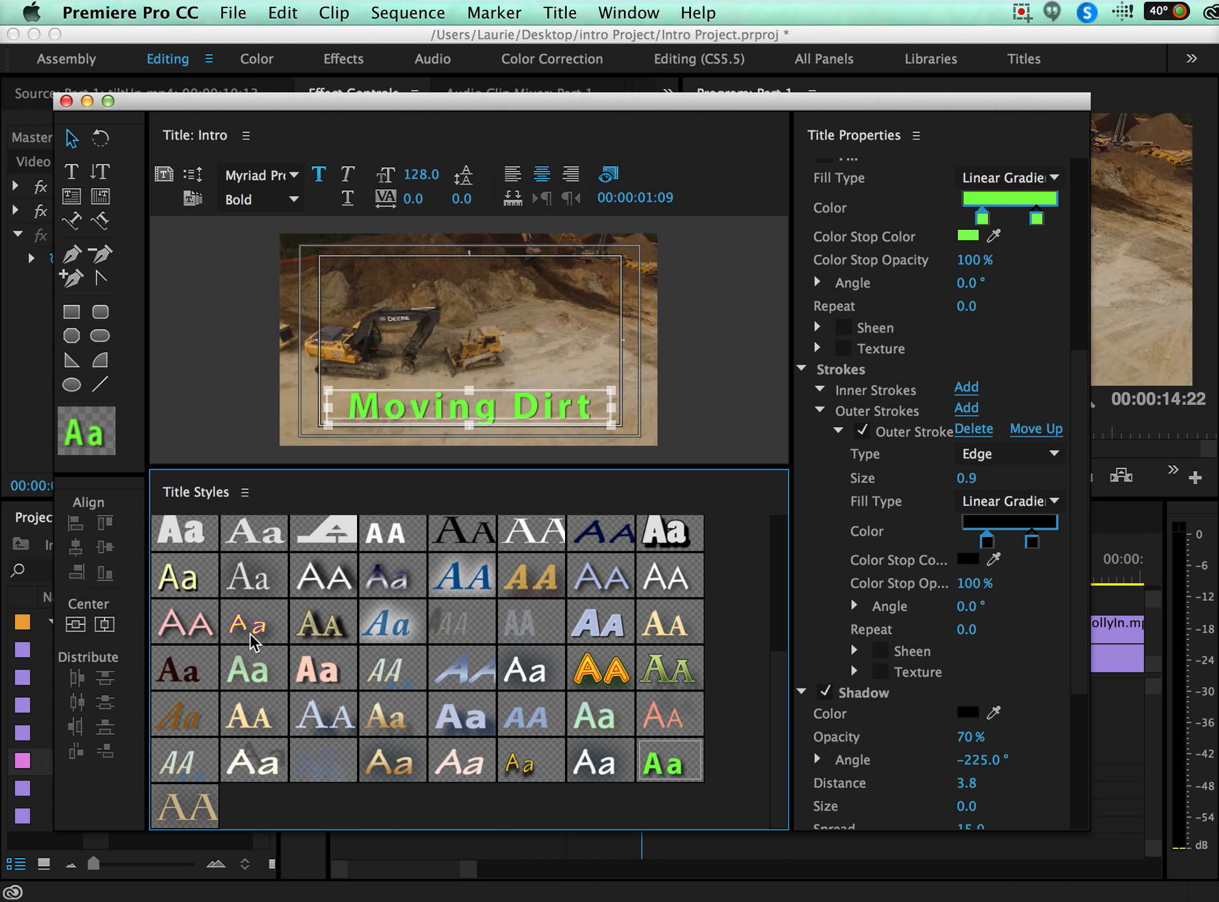
{"action": "left_click", "coordinate": [317, 640]}
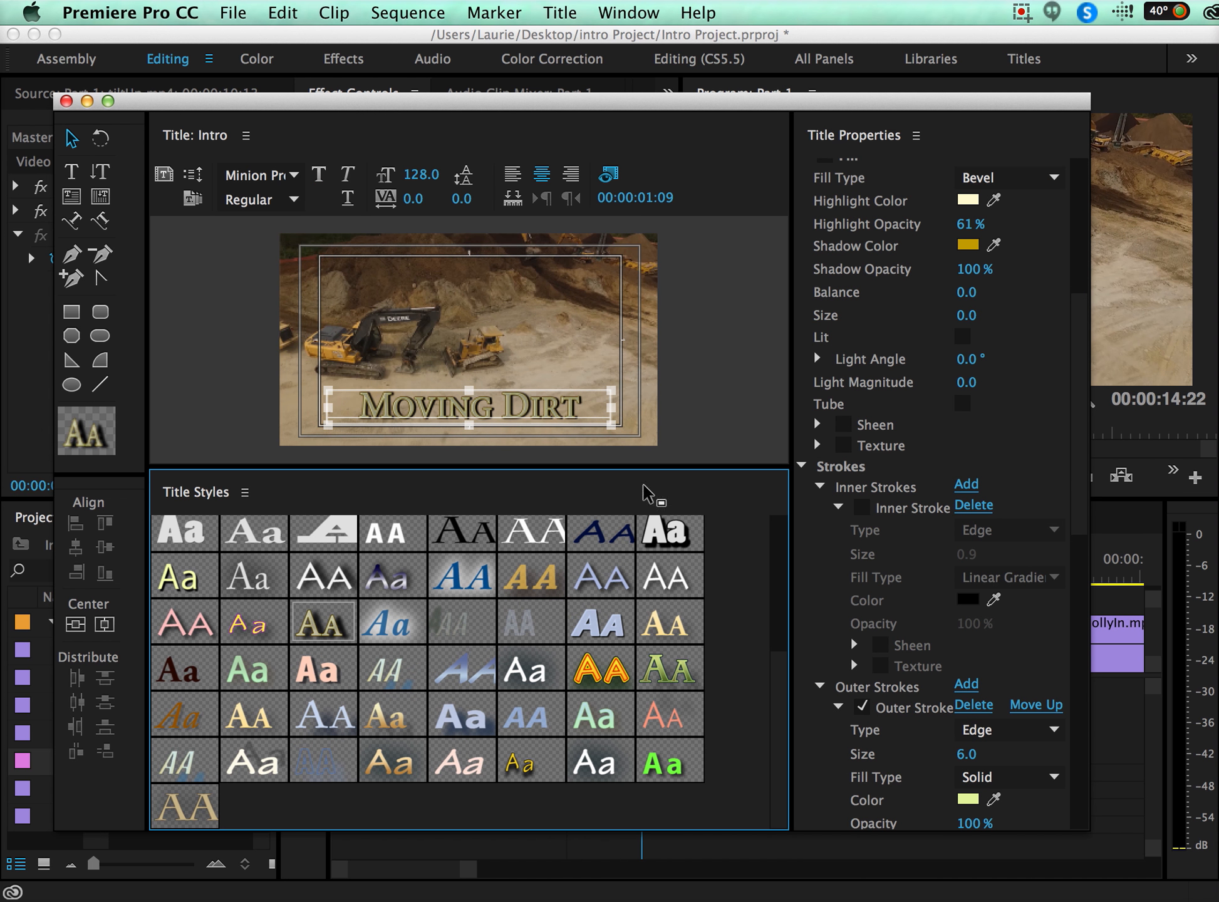
- Apply the white Poplar Std Black style to the Moving Dirt text, switch off its outer stroke and close the title
{"action": "scroll", "coordinate": [291, 646], "scroll_direction": "up", "scroll_amount": 3}
{"action": "scroll", "coordinate": [332, 676], "scroll_direction": "up", "scroll_amount": 2}
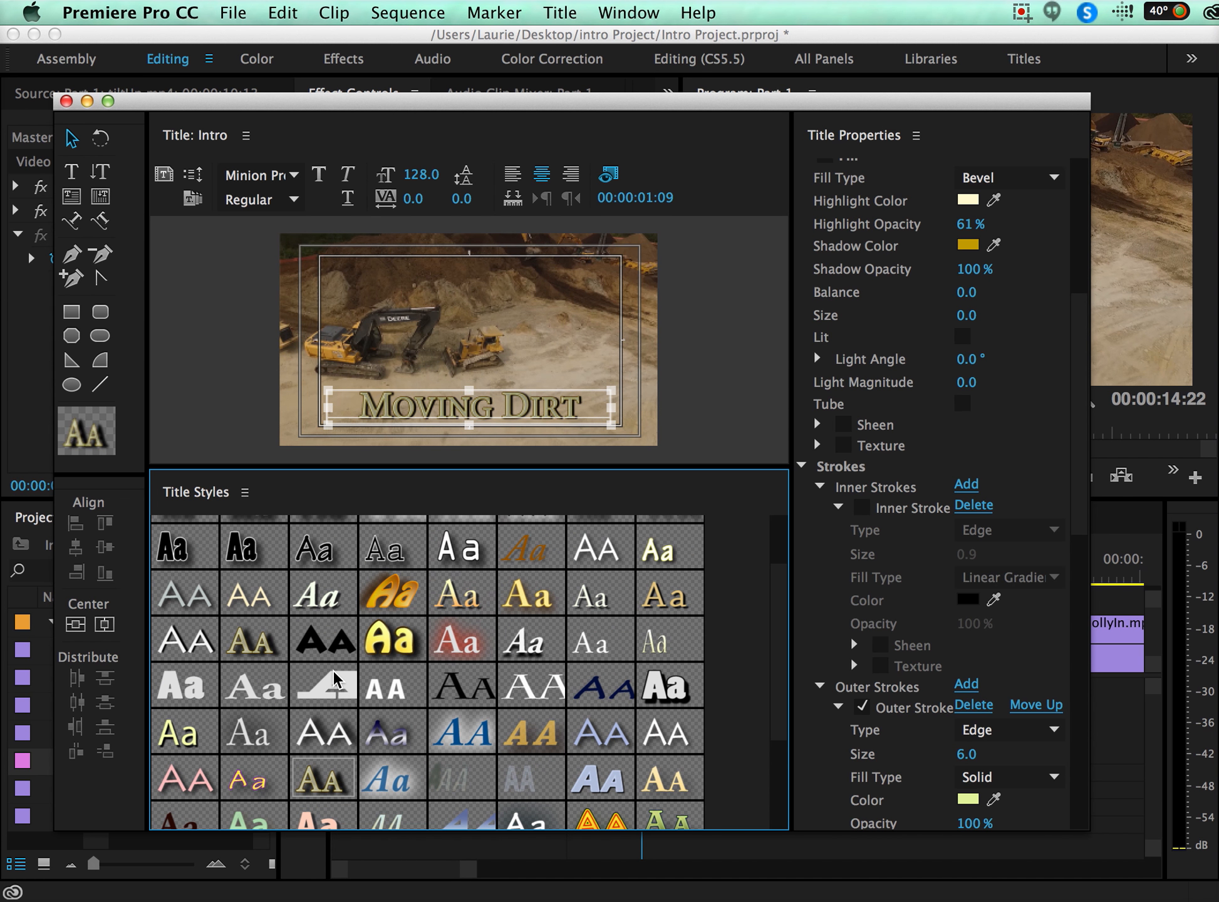
{"action": "scroll", "coordinate": [404, 697], "scroll_direction": "up", "scroll_amount": 2}
{"action": "left_click", "coordinate": [667, 770]}
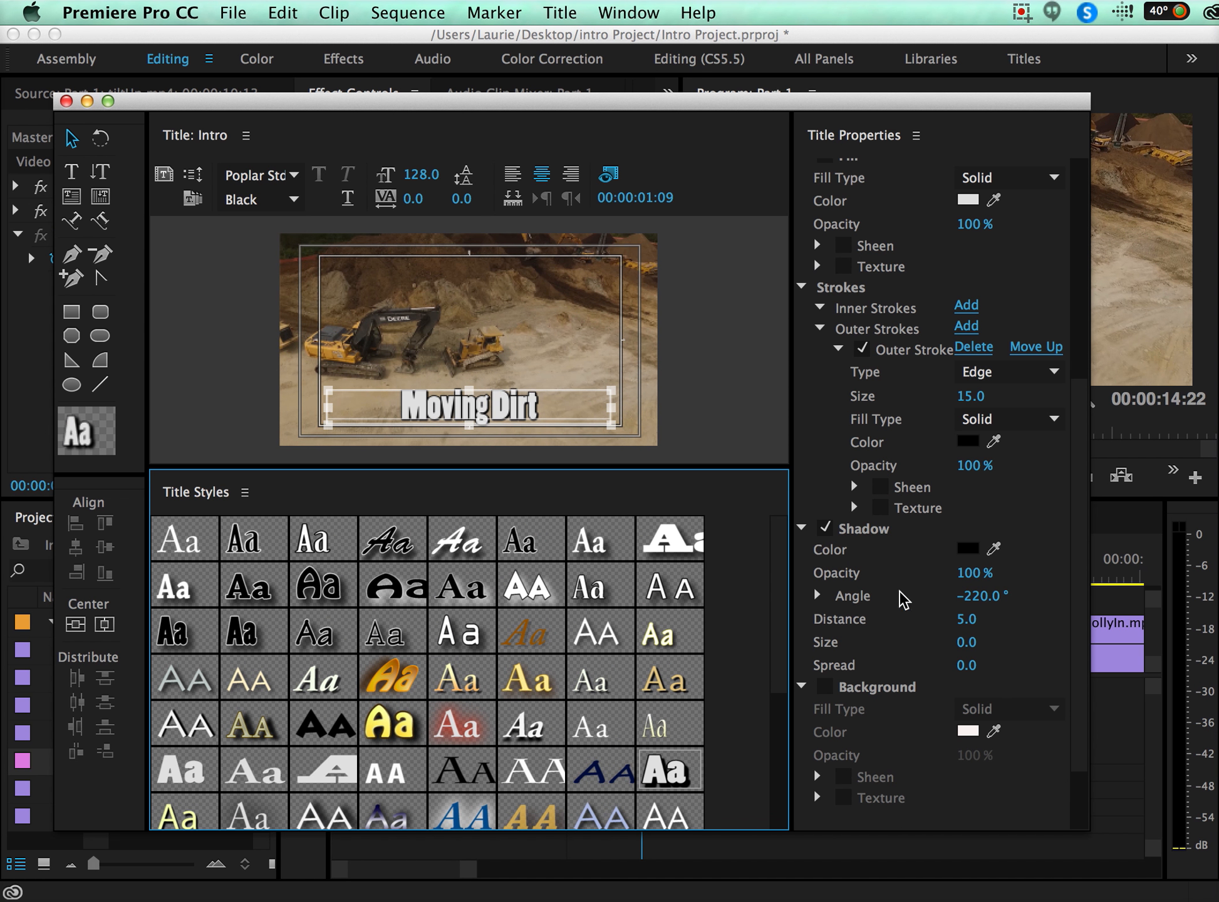
{"action": "scroll", "coordinate": [889, 729], "scroll_direction": "up", "scroll_amount": 3}
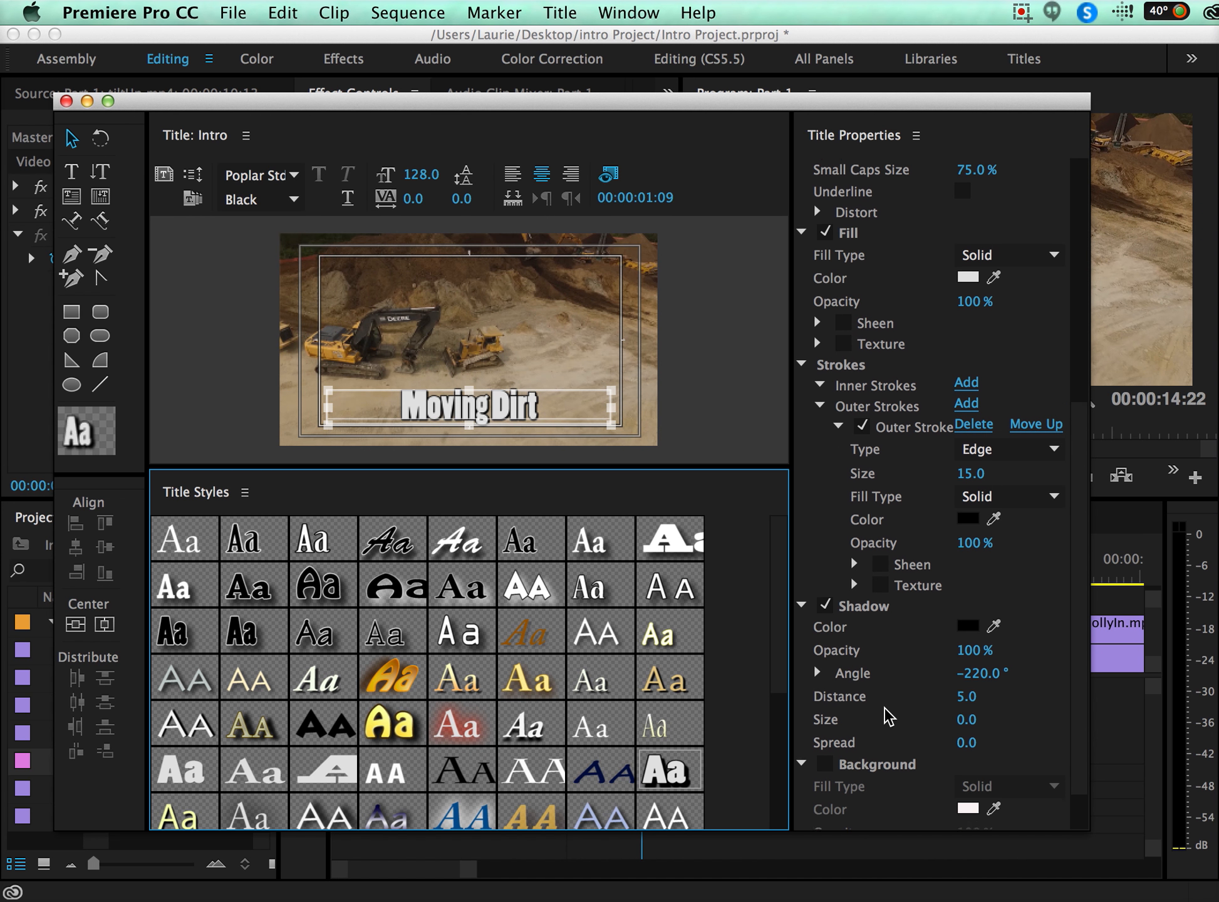
{"action": "left_click", "coordinate": [863, 432]}
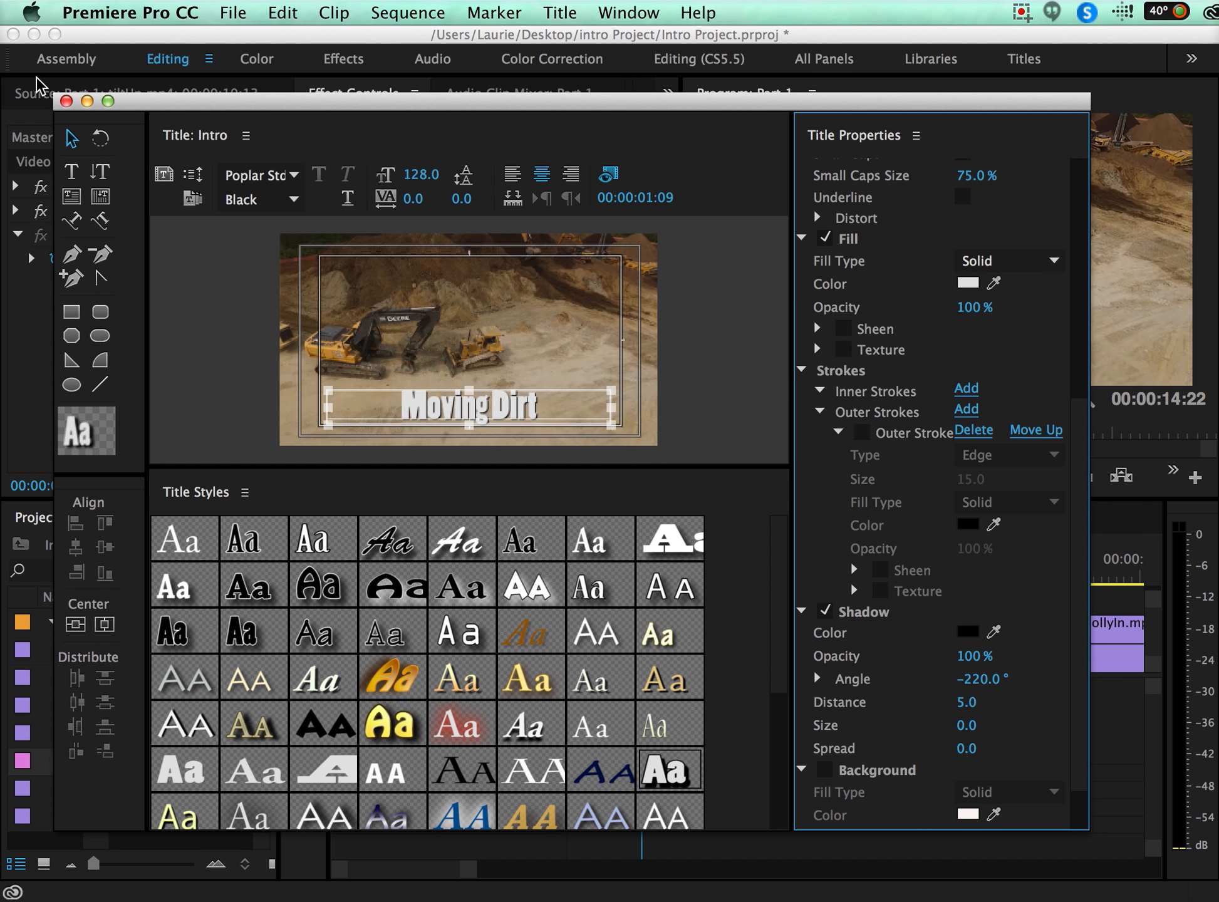
{"action": "left_click", "coordinate": [66, 100]}
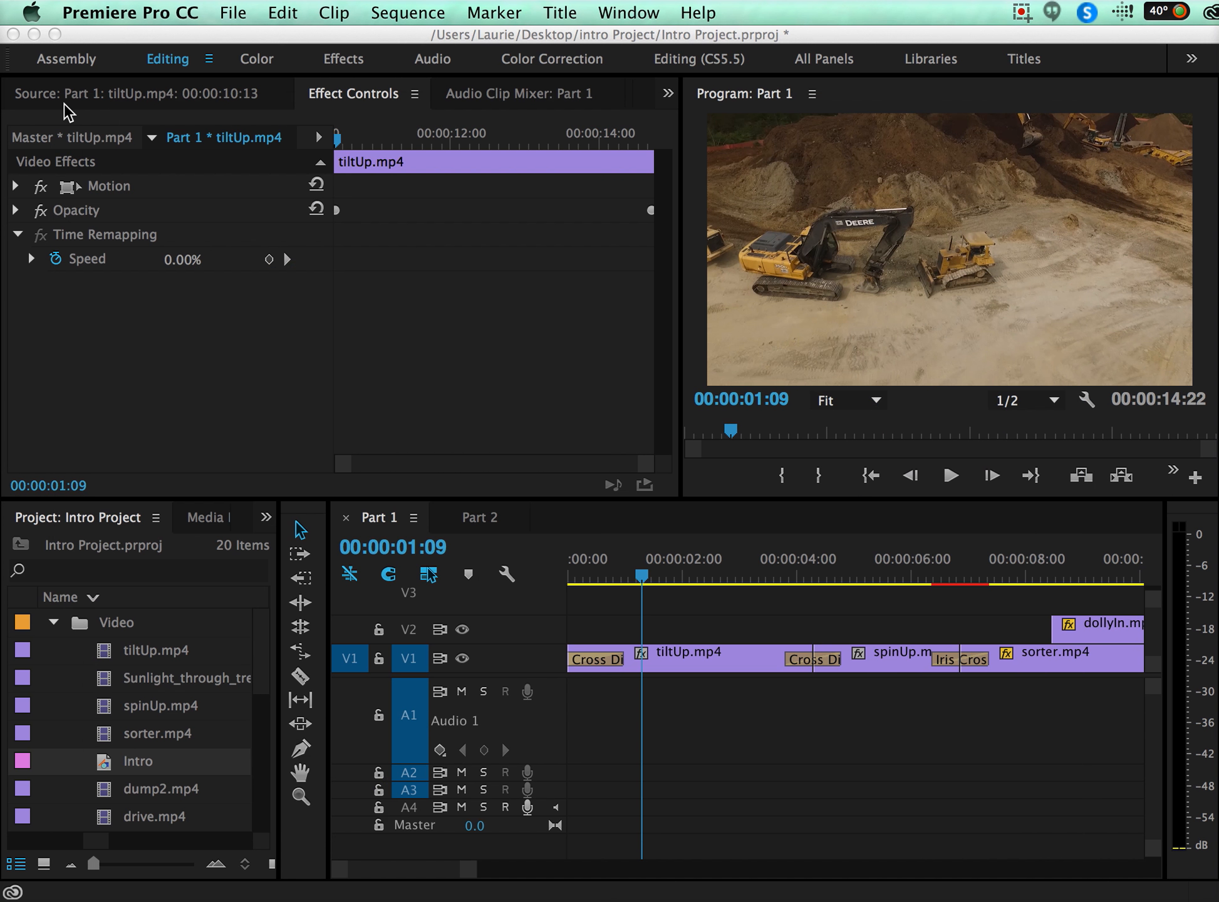
- Collapse the Video and Audio bins in the project's item list
{"action": "scroll", "coordinate": [162, 734], "scroll_direction": "down", "scroll_amount": 2}
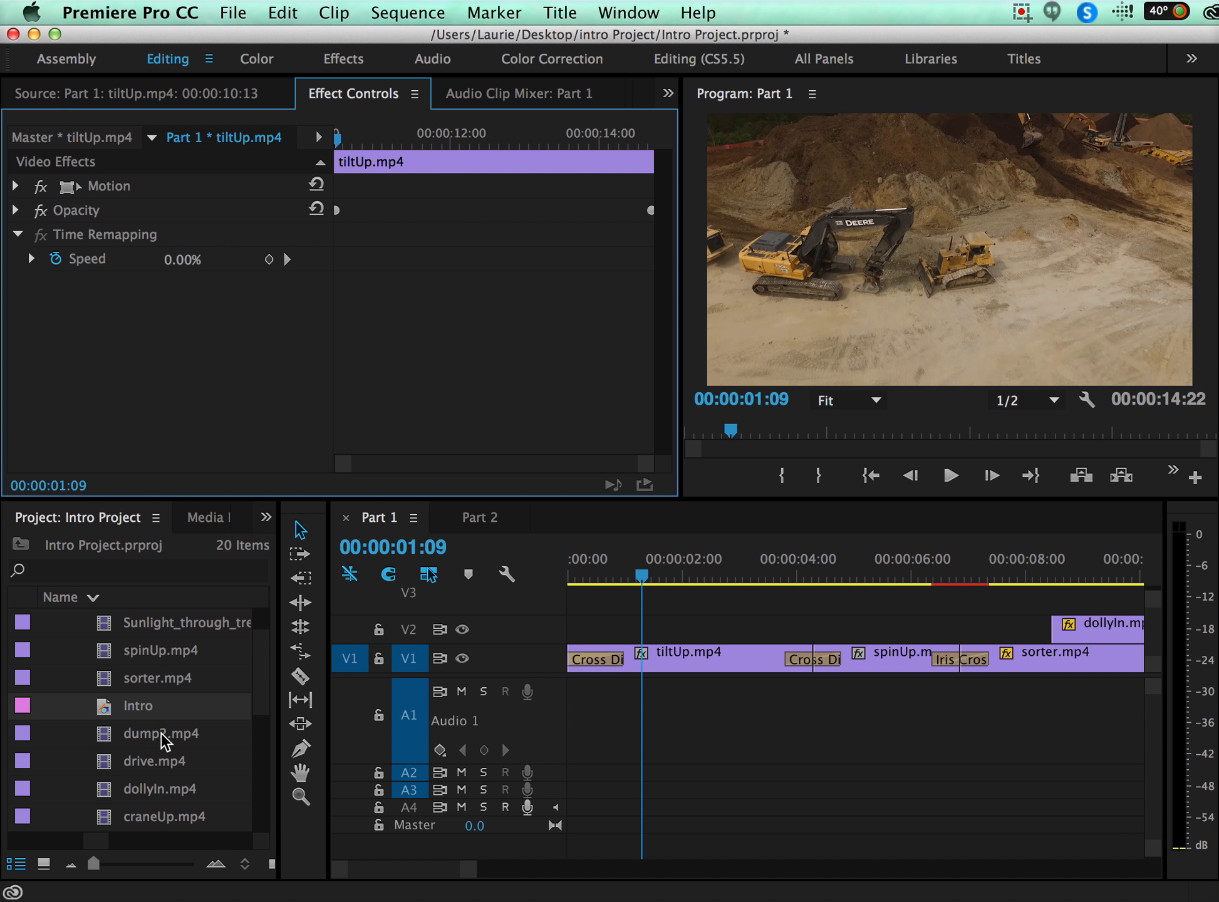
{"action": "scroll", "coordinate": [158, 735], "scroll_direction": "up", "scroll_amount": 2}
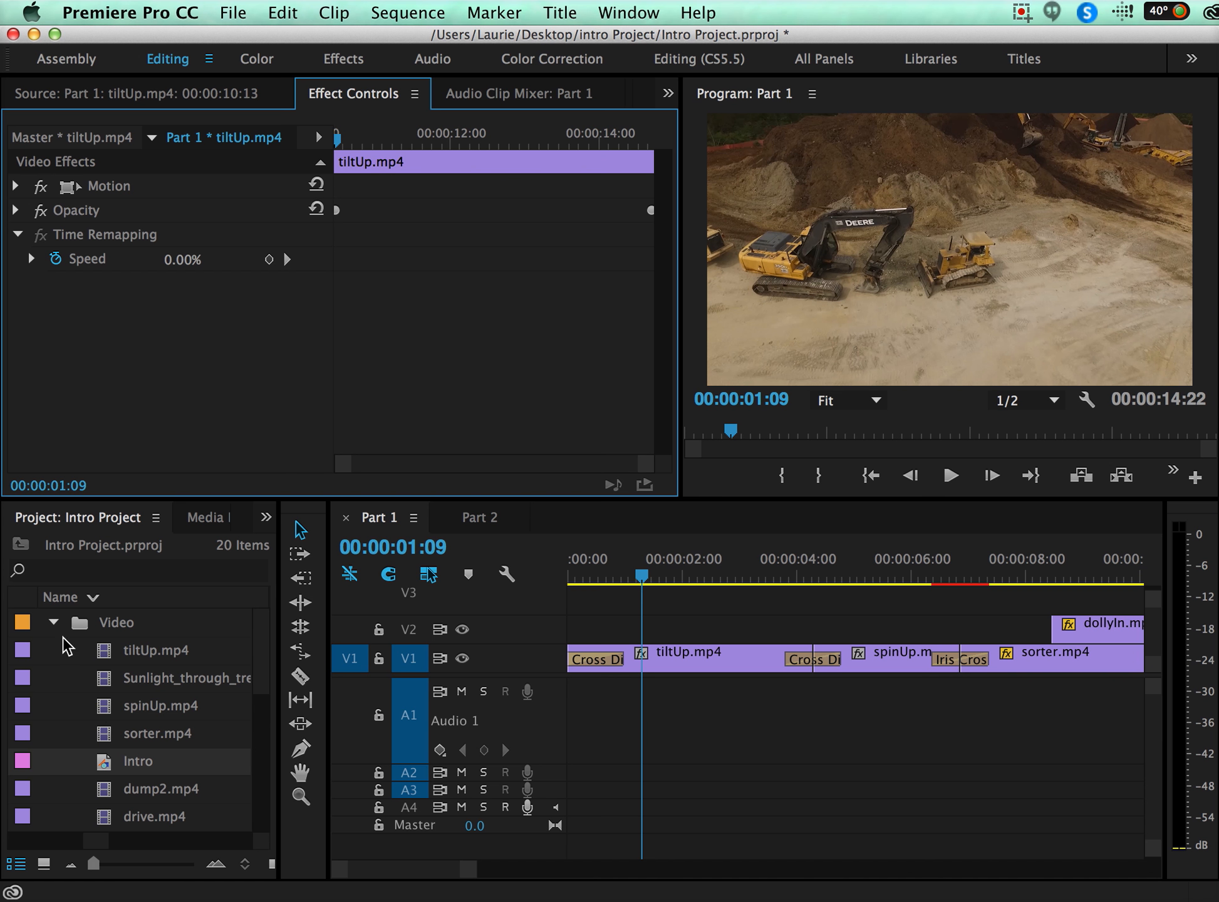
{"action": "scroll", "coordinate": [166, 802], "scroll_direction": "down", "scroll_amount": 2}
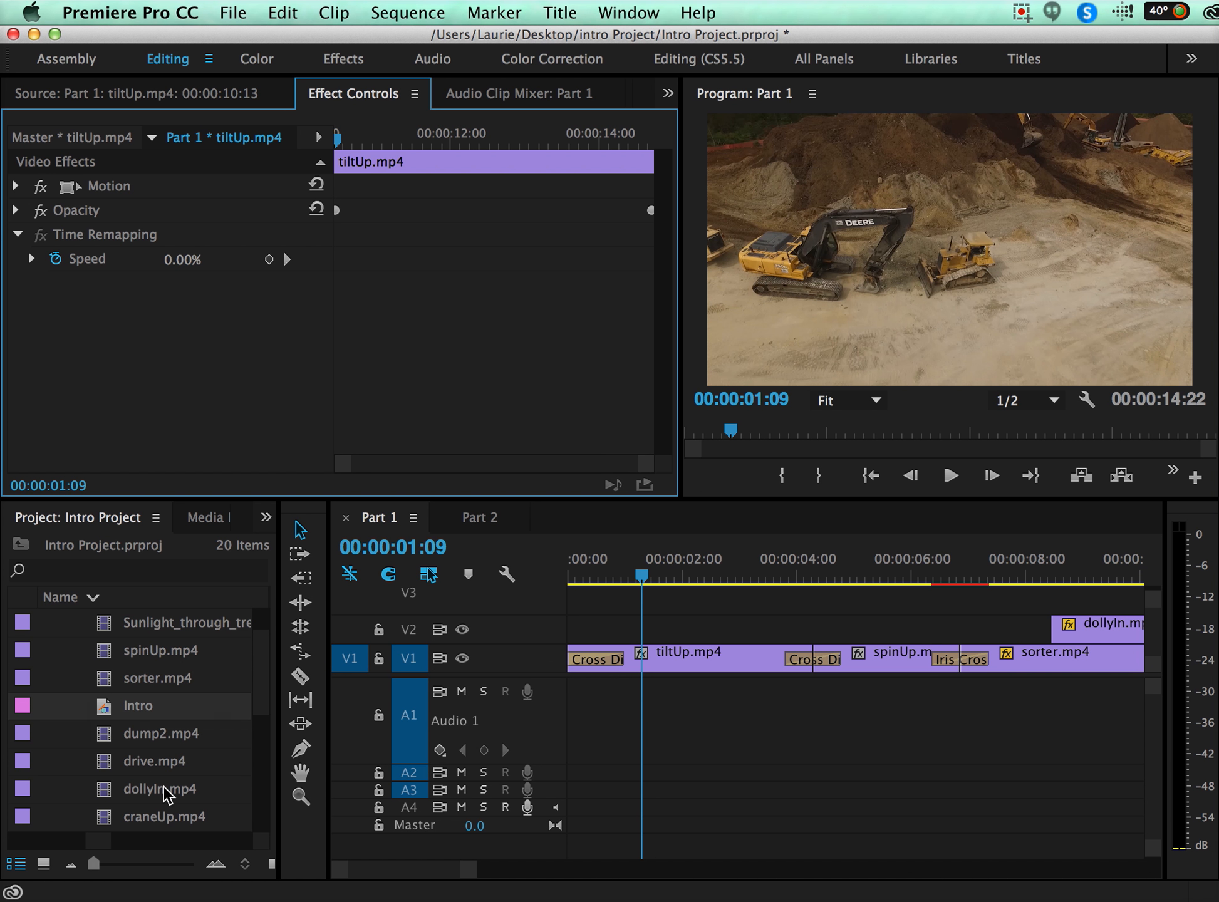
{"action": "scroll", "coordinate": [163, 788], "scroll_direction": "up", "scroll_amount": 2}
{"action": "left_click", "coordinate": [54, 623]}
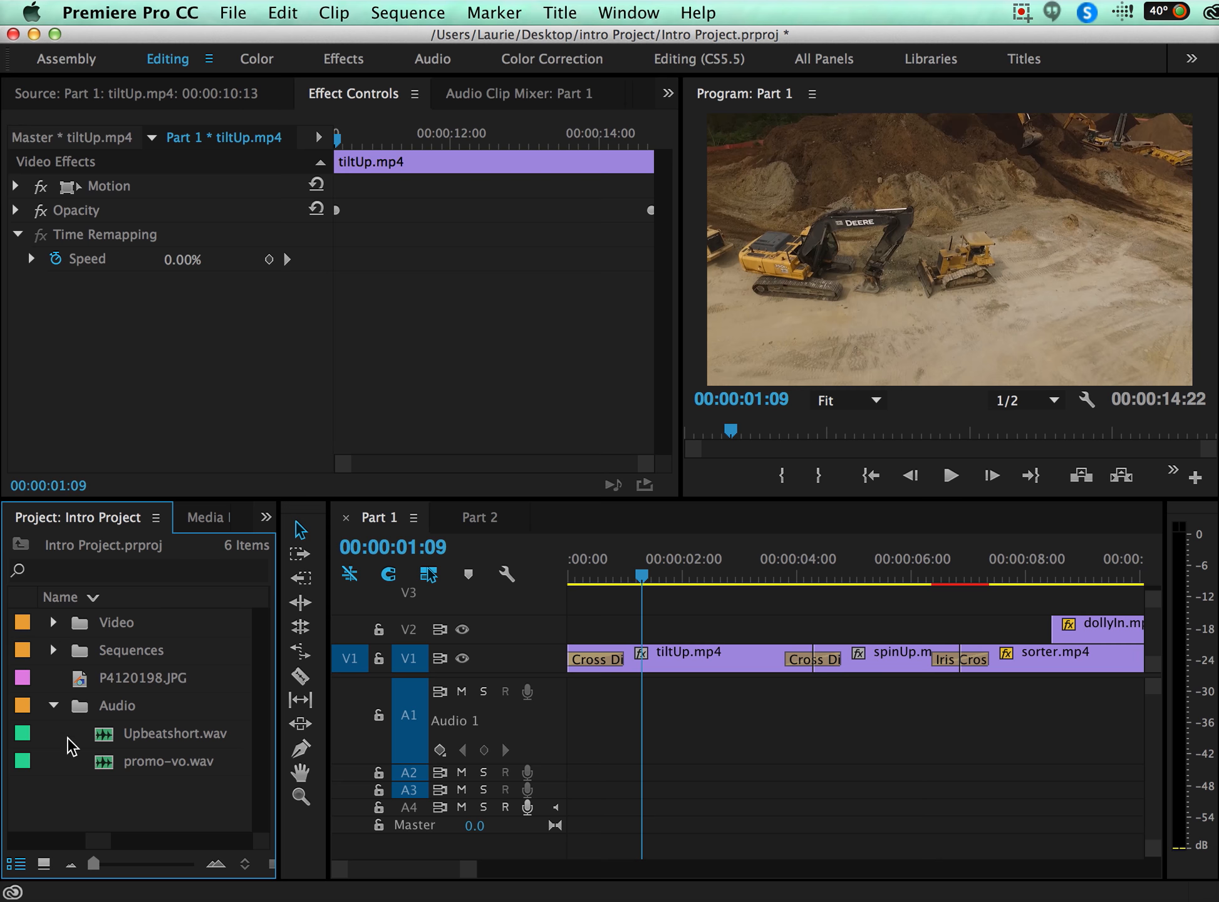
{"action": "left_click", "coordinate": [54, 706]}
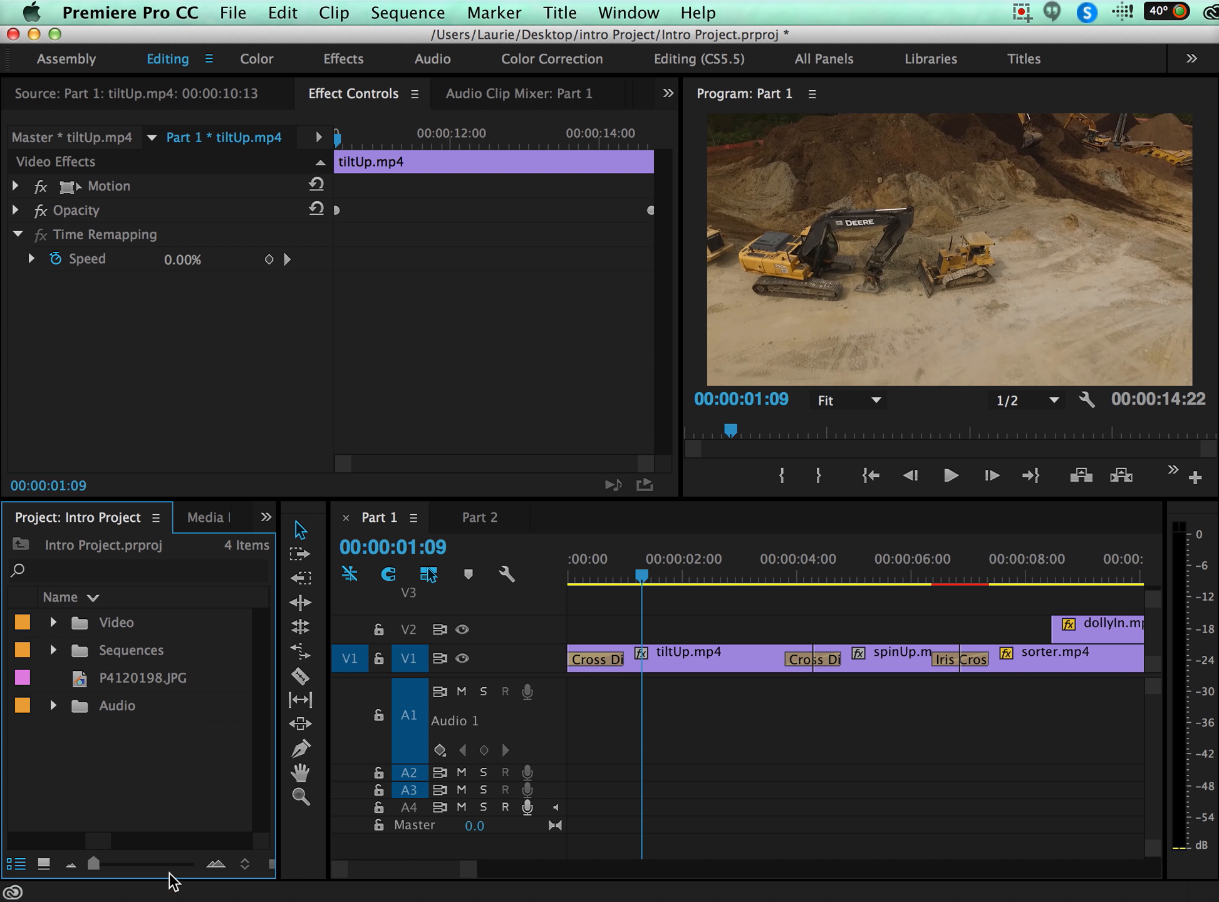
- Create a project bin named titles and move the Intro title from the Video bin into it
{"action": "left_click_drag", "start_coordinate": [282, 871], "coordinate": [385, 872]}
{"action": "left_click", "coordinate": [333, 864]}
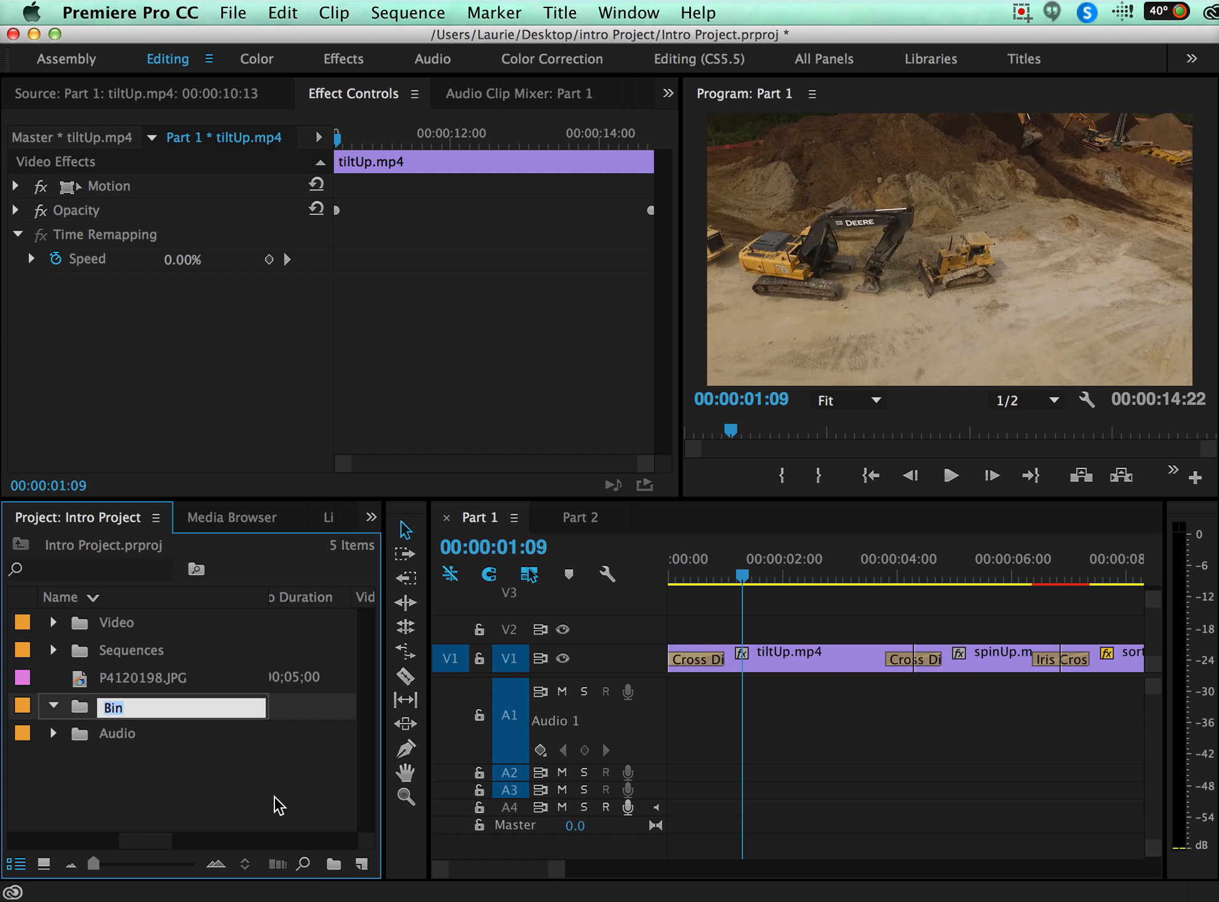
{"action": "type", "text": "titles"}
{"action": "left_click", "coordinate": [210, 742]}
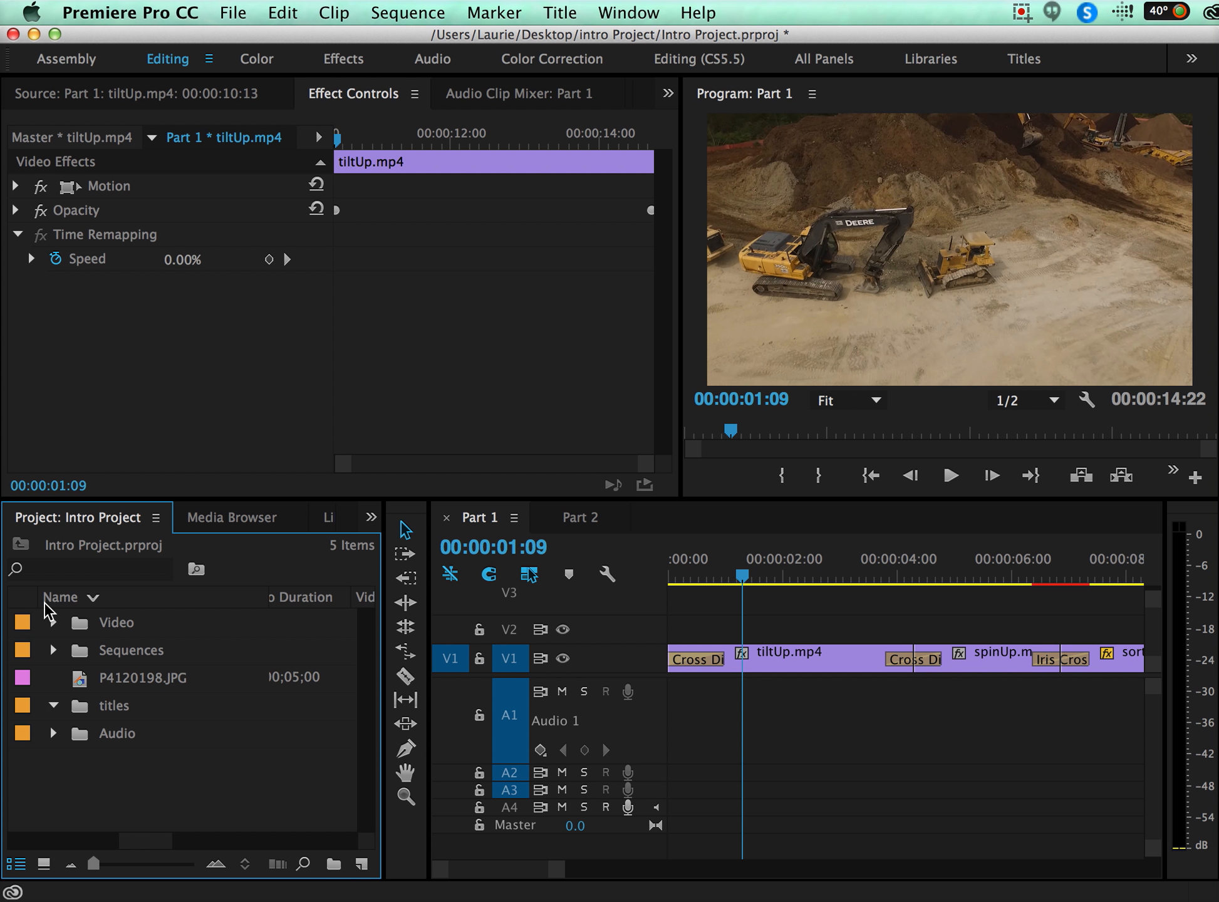
{"action": "left_click", "coordinate": [53, 622]}
{"action": "left_click_drag", "start_coordinate": [148, 762], "coordinate": [80, 794]}
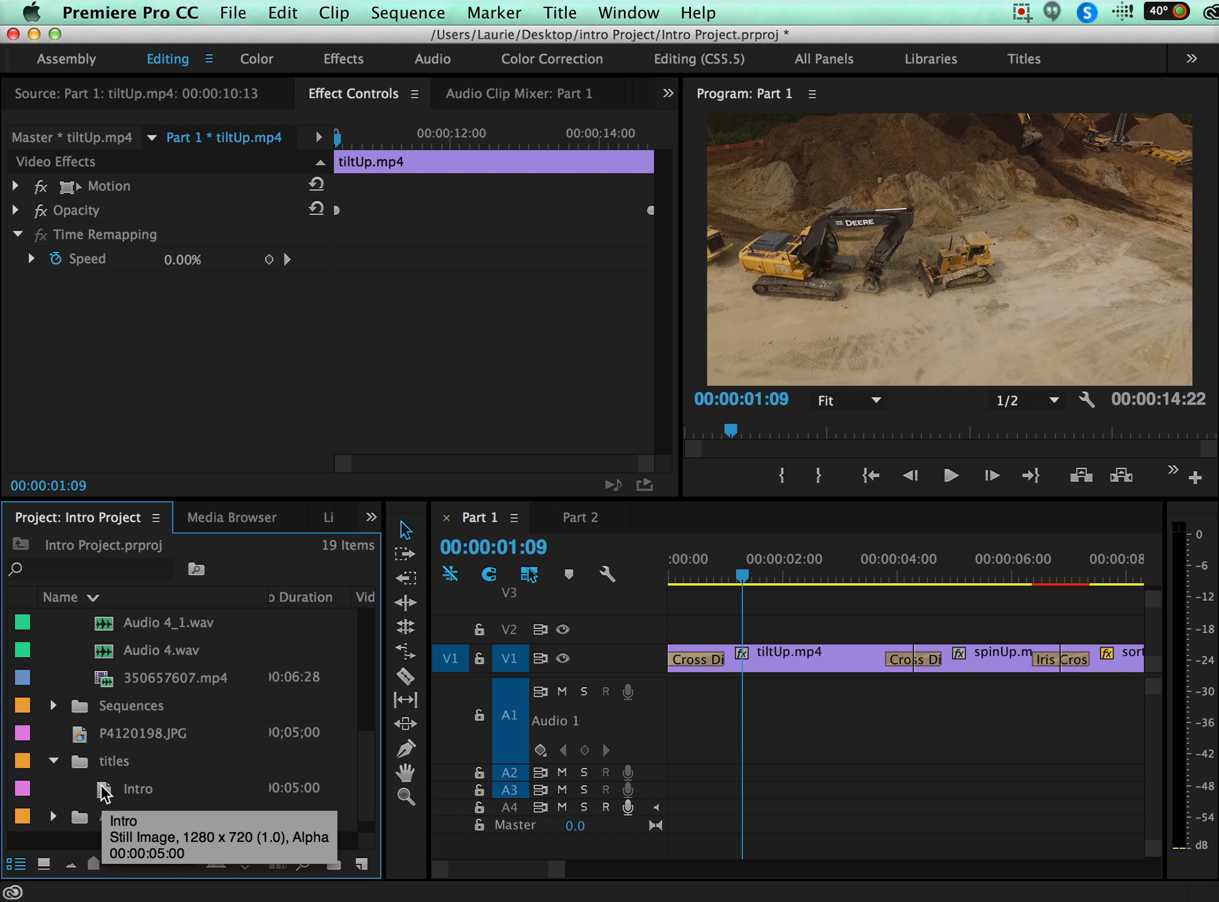
- Place the Intro title on track V2 above tiltUp.mp4, starting at 00:00:01:09, and briefly preview it
{"action": "left_click_drag", "start_coordinate": [108, 799], "coordinate": [741, 620]}
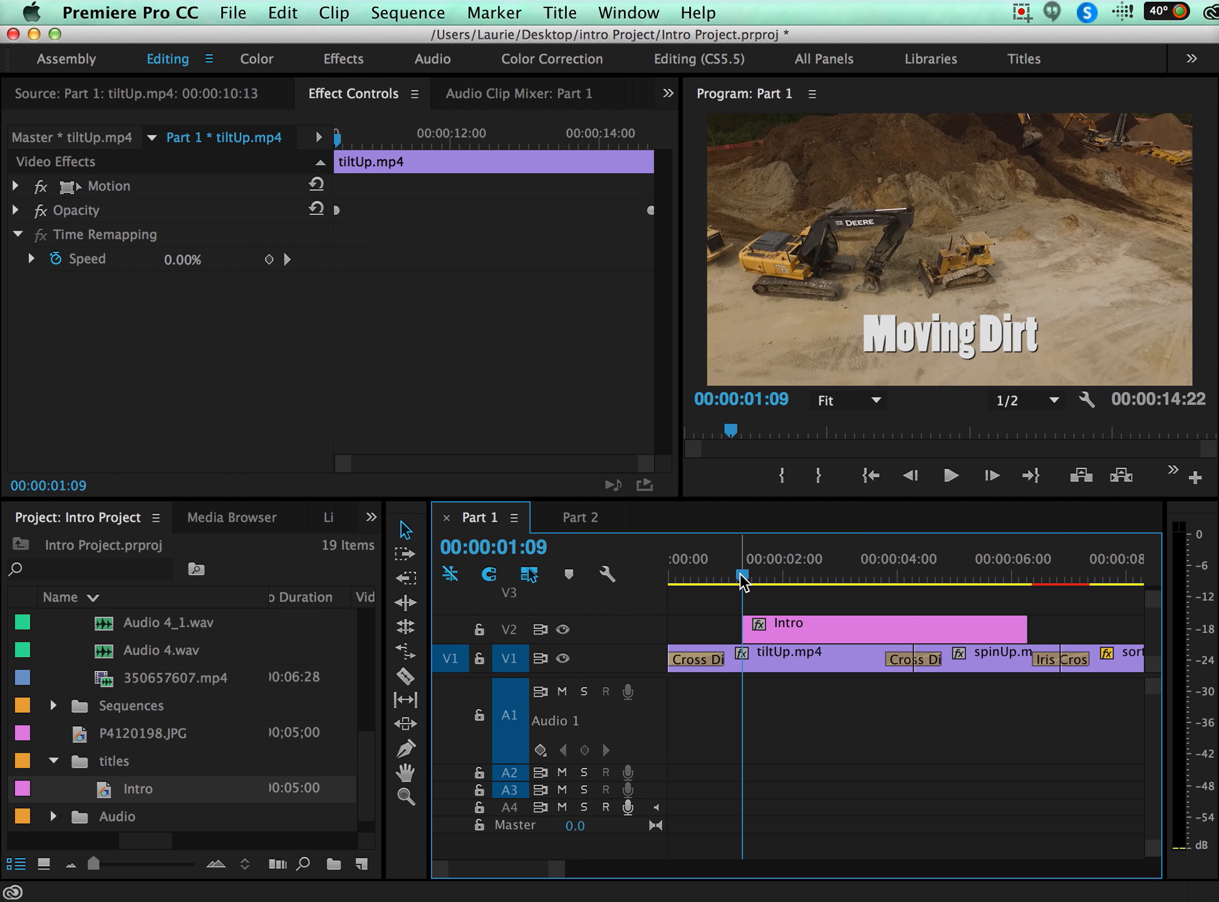
{"action": "key", "text": "space"}
{"action": "key", "text": "space"}
- Add cross dissolves to both ends of the Intro title clip on V2
{"action": "left_click", "coordinate": [774, 626]}
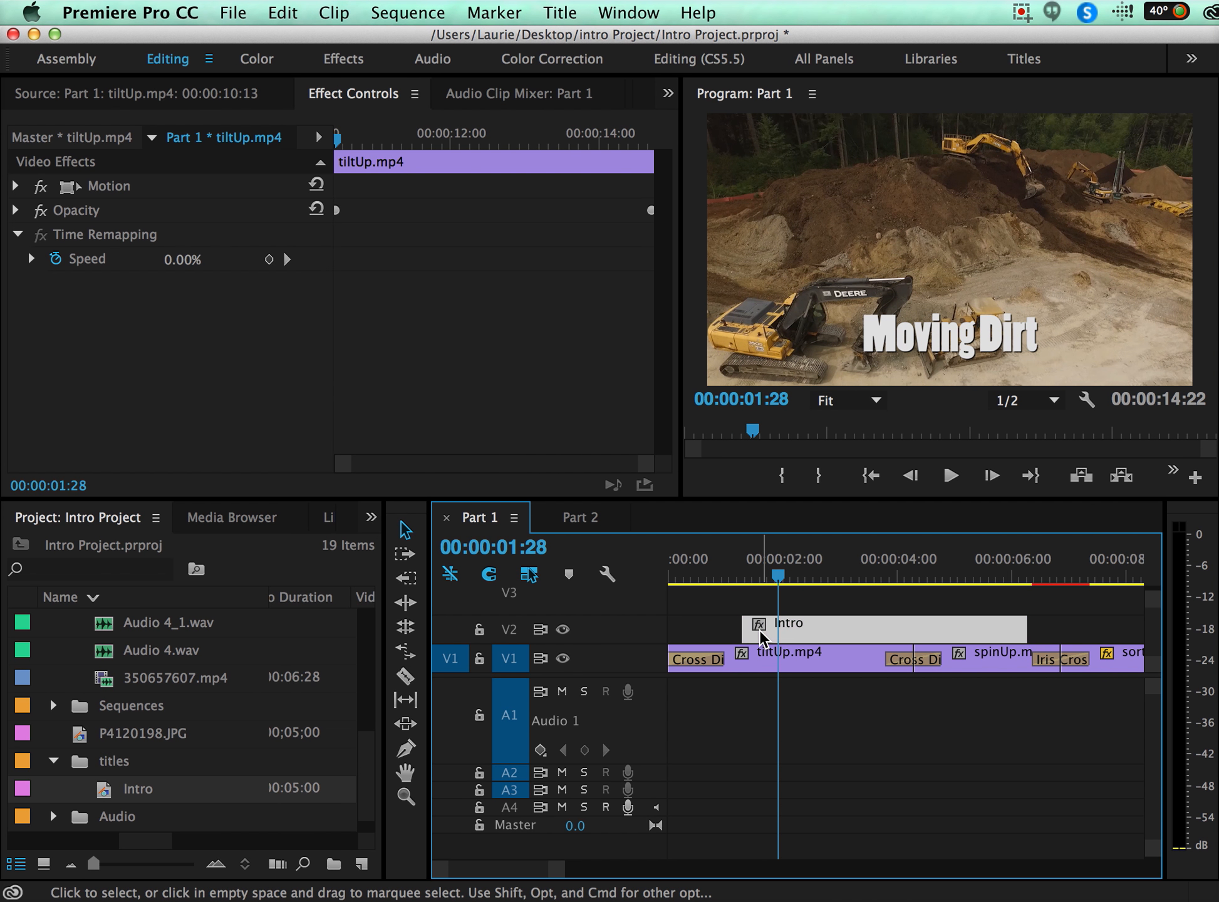
{"action": "left_click_drag", "start_coordinate": [780, 573], "coordinate": [848, 567]}
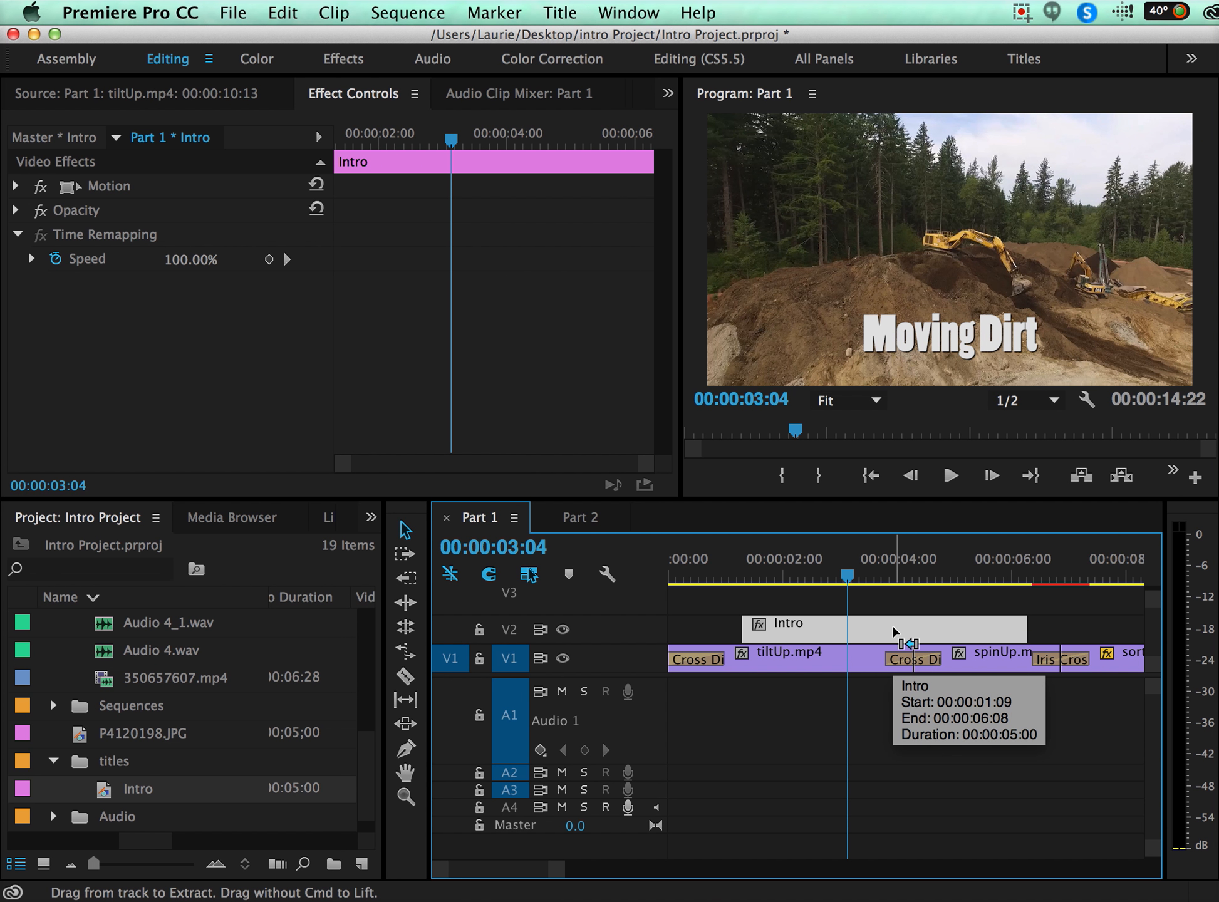
{"action": "key", "text": "super+d"}
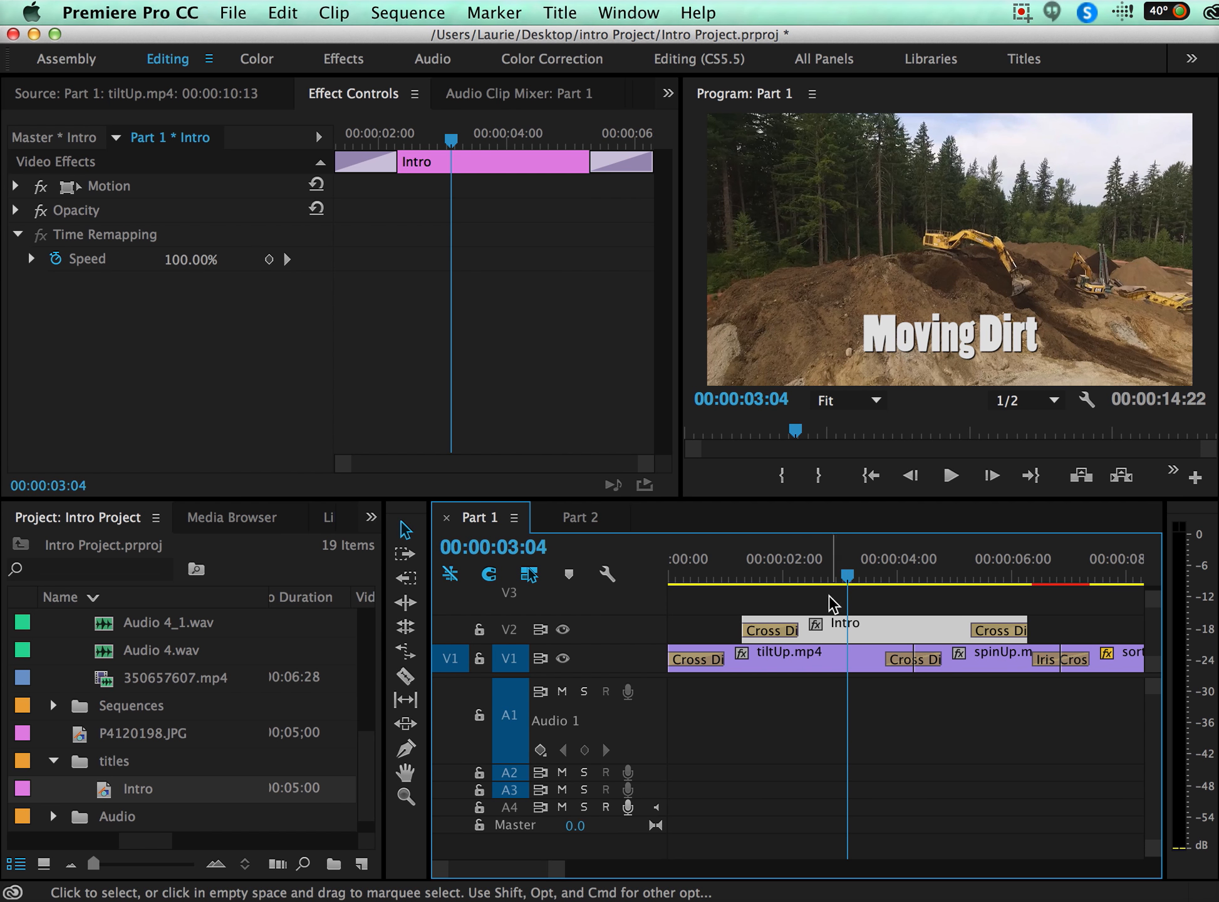
- Shorten the Intro clip's opening cross dissolve to 00:00:00:28 and play the sequence from 00:00:00:23
{"action": "left_click", "coordinate": [792, 629]}
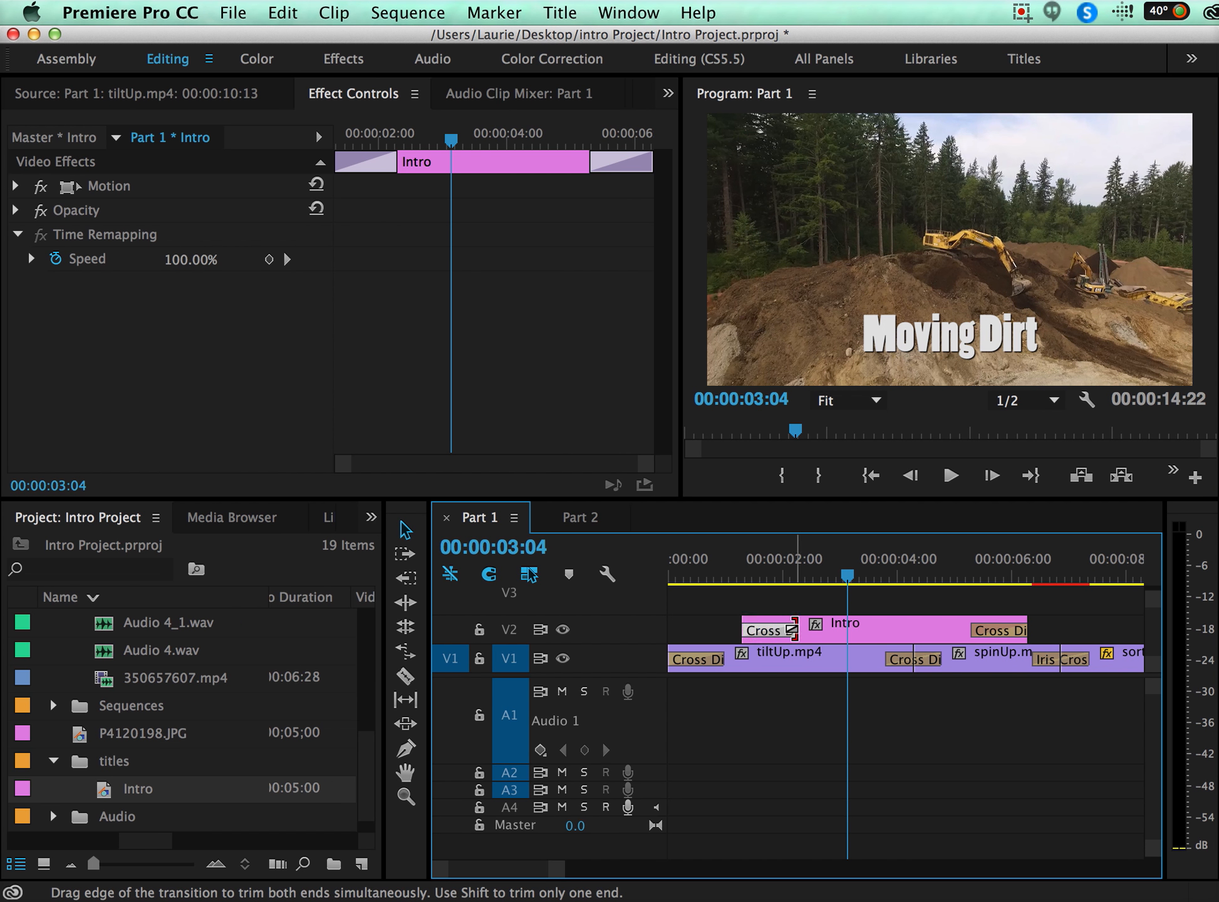
{"action": "mouse_move", "coordinate": [792, 630]}
{"action": "left_mouse_down"}
{"action": "mouse_move", "coordinate": [774, 630]}
{"action": "mouse_move", "coordinate": [789, 630]}
{"action": "left_mouse_up"}
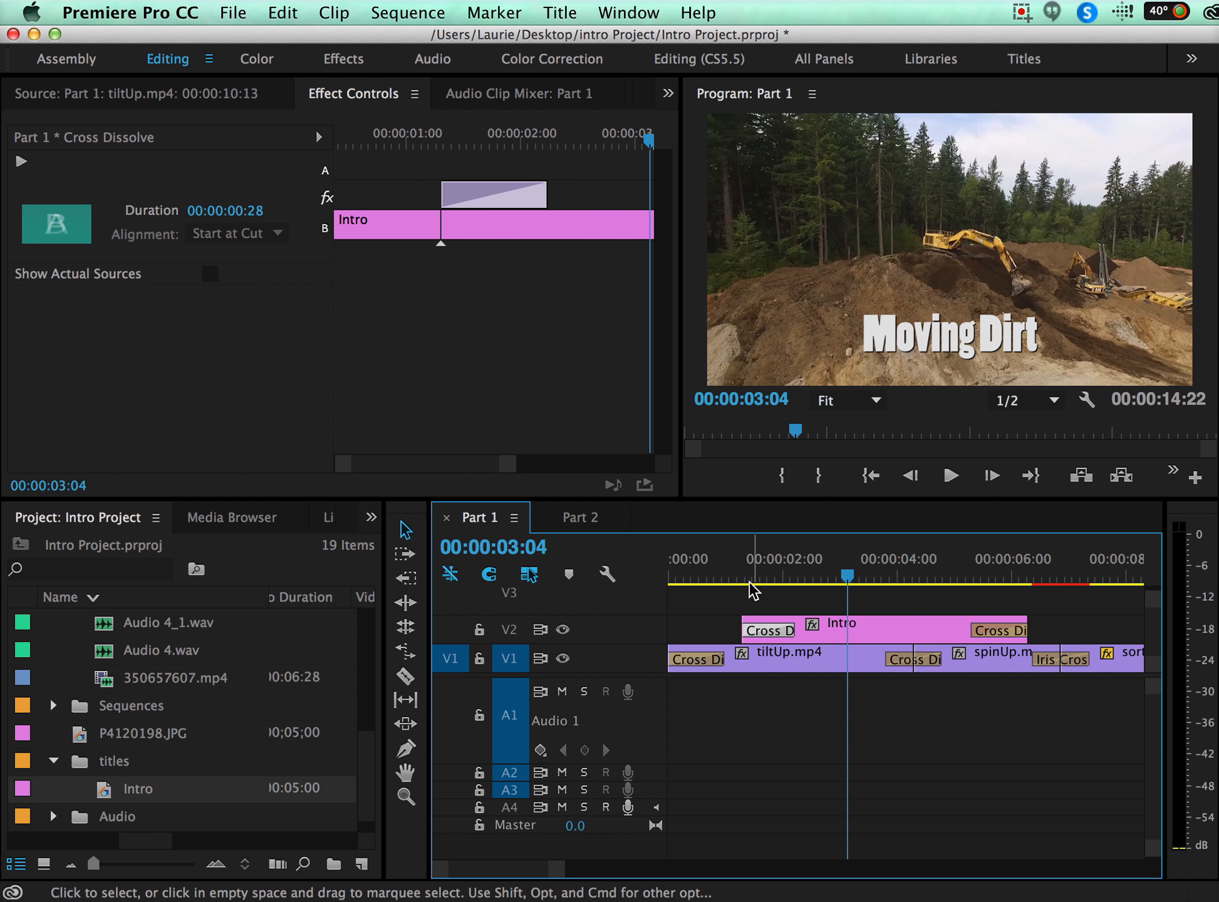
{"action": "left_click", "coordinate": [712, 576]}
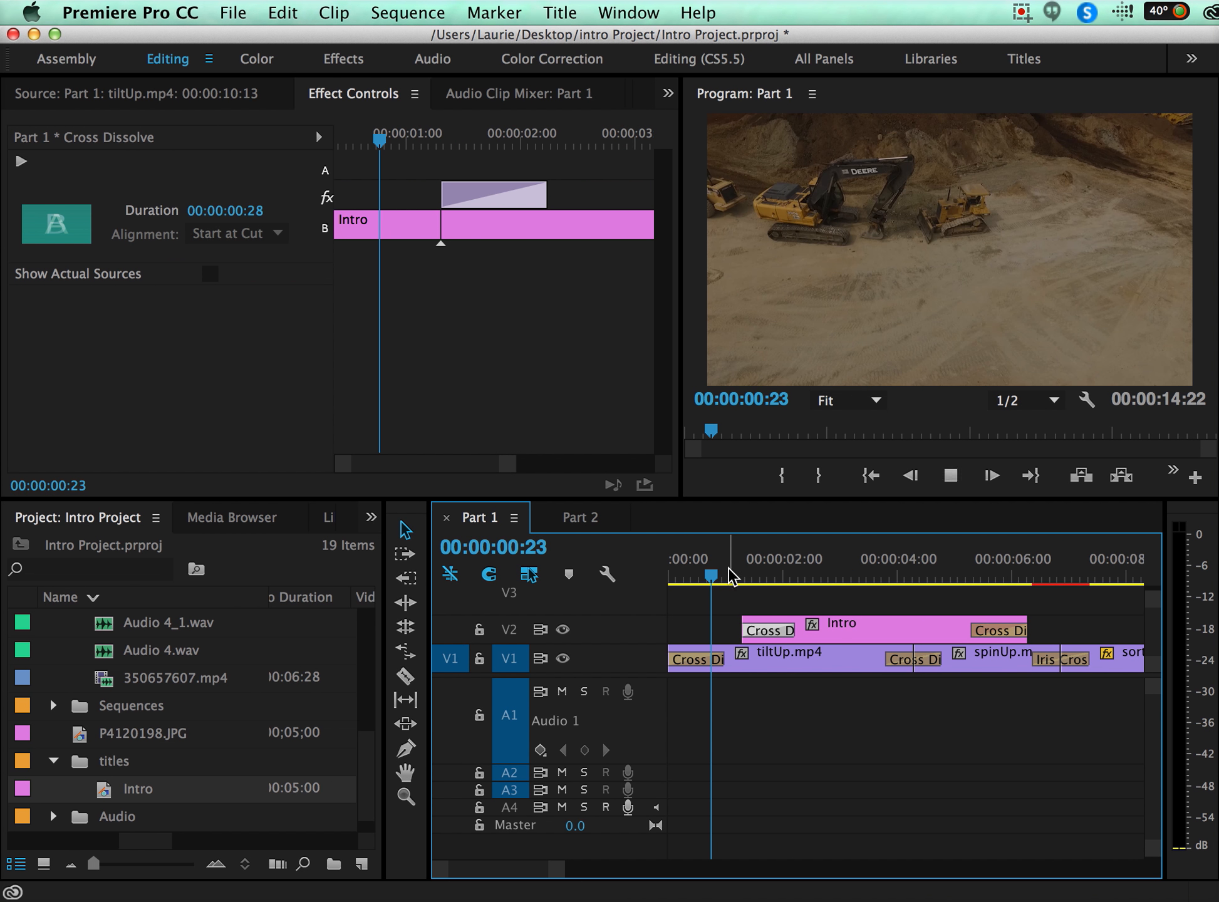
- Play through the Intro title's fade in and fade out, and park the playhead at 00:00:06:23
{"action": "key", "text": "space"}
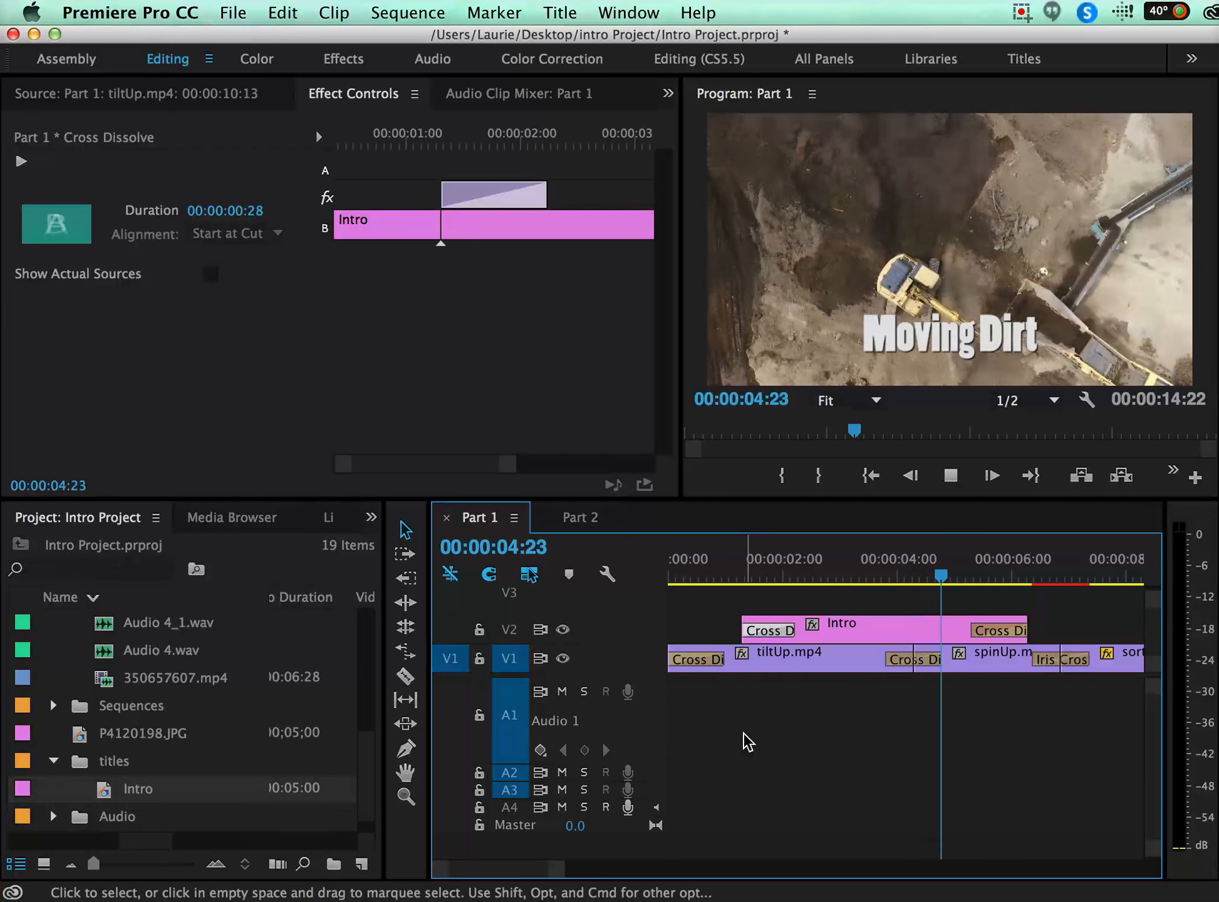
{"action": "key", "text": "space"}
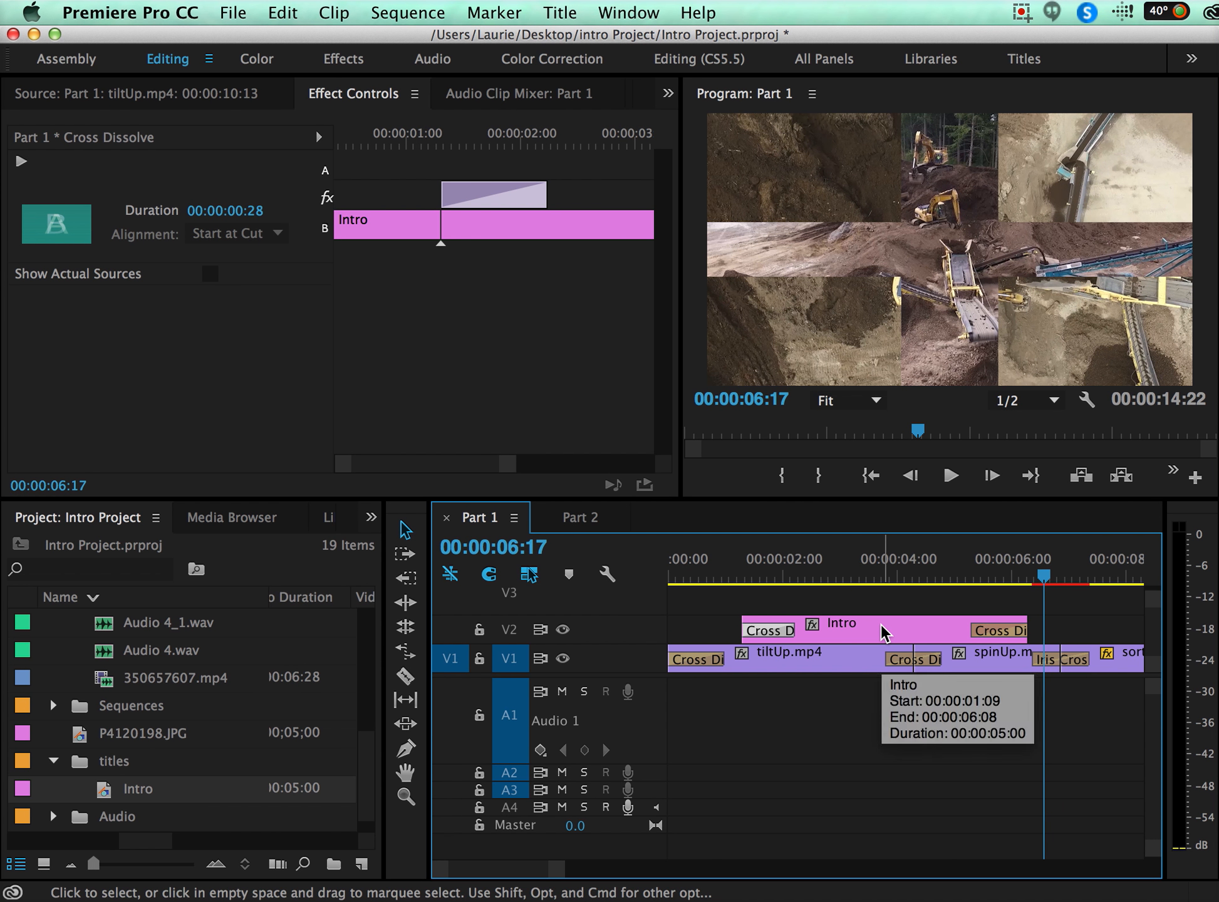
{"action": "scroll", "coordinate": [517, 873], "scroll_direction": "right", "scroll_amount": 10}
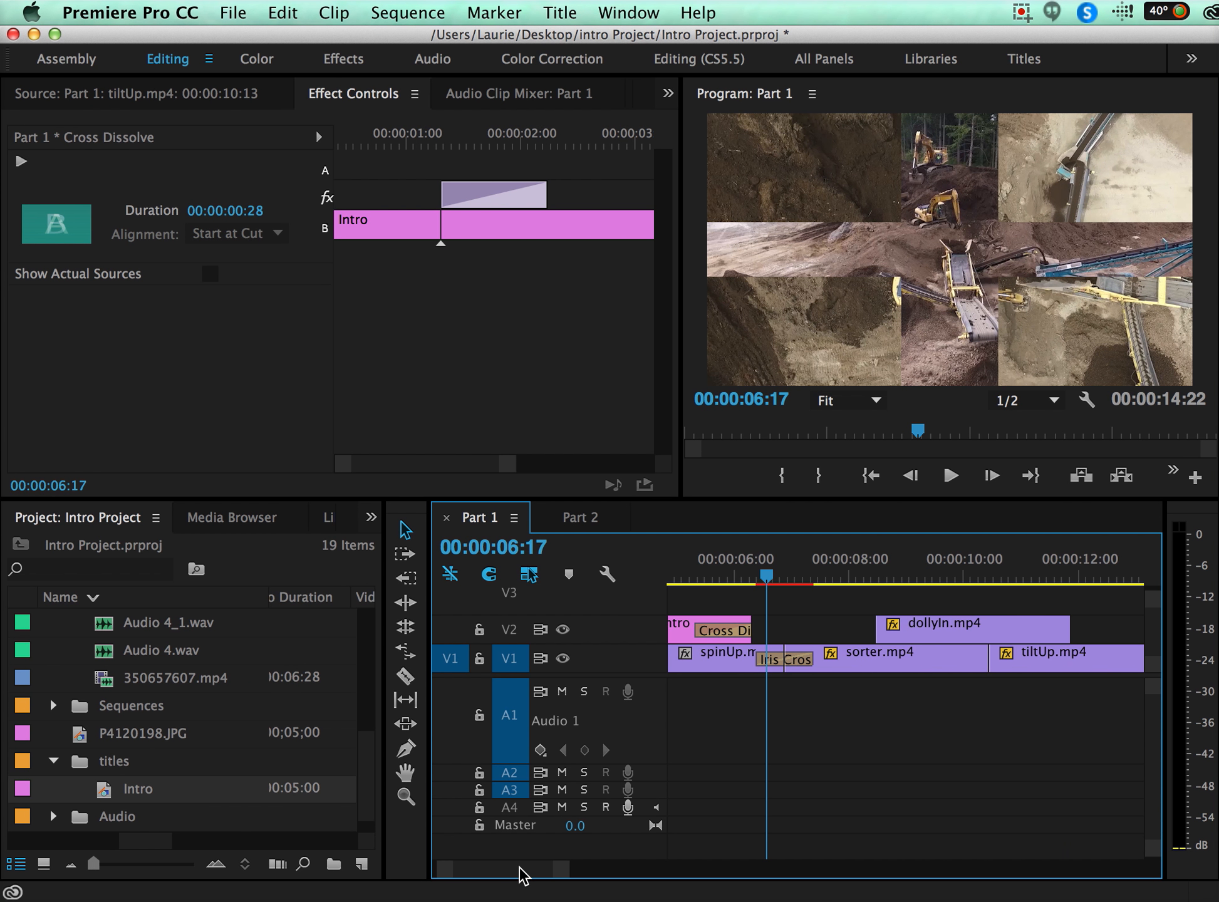
{"action": "scroll", "coordinate": [523, 874], "scroll_direction": "left", "scroll_amount": 5}
{"action": "left_click_drag", "start_coordinate": [767, 575], "coordinate": [777, 575]}
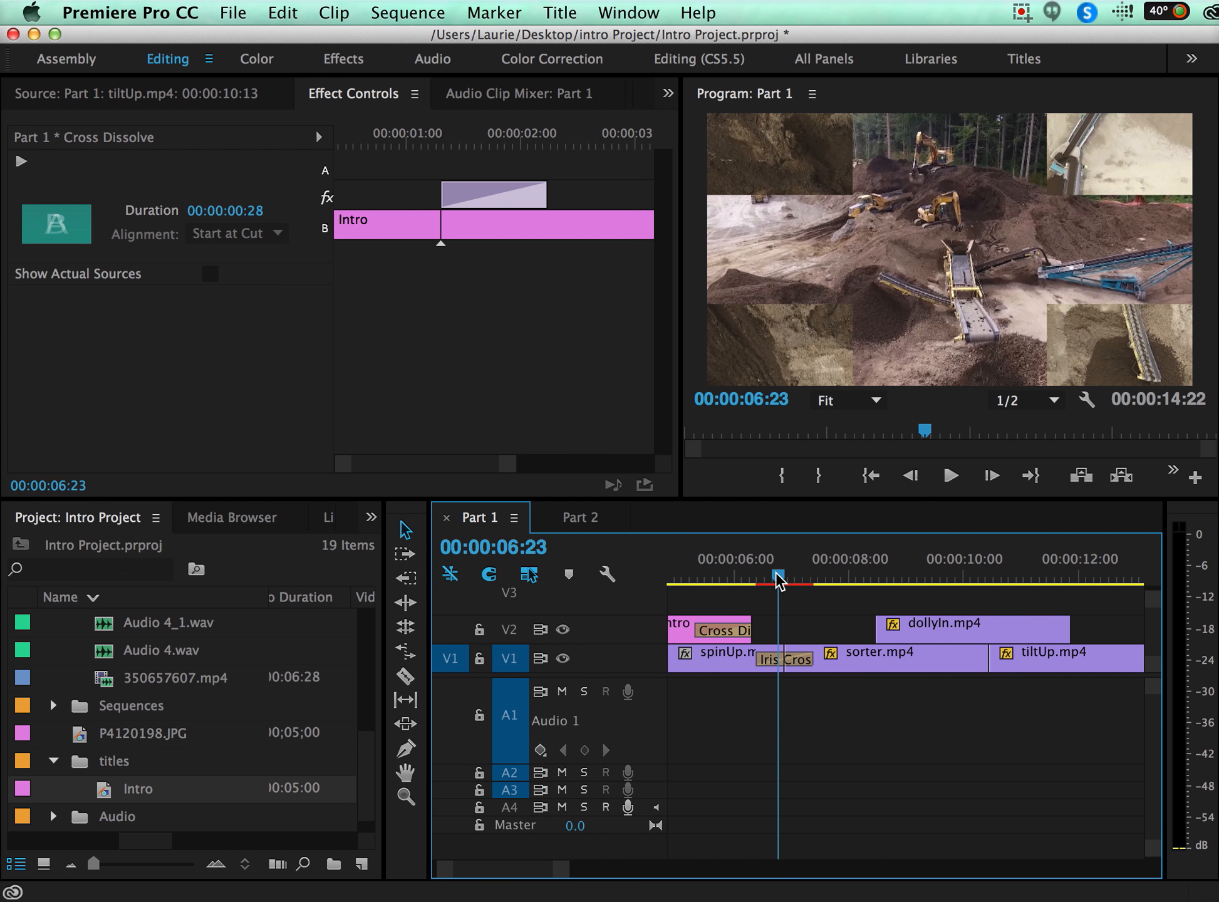
- Open the Intro title for editing and create a new title named Tractors based on it
{"action": "double_click", "coordinate": [682, 633]}
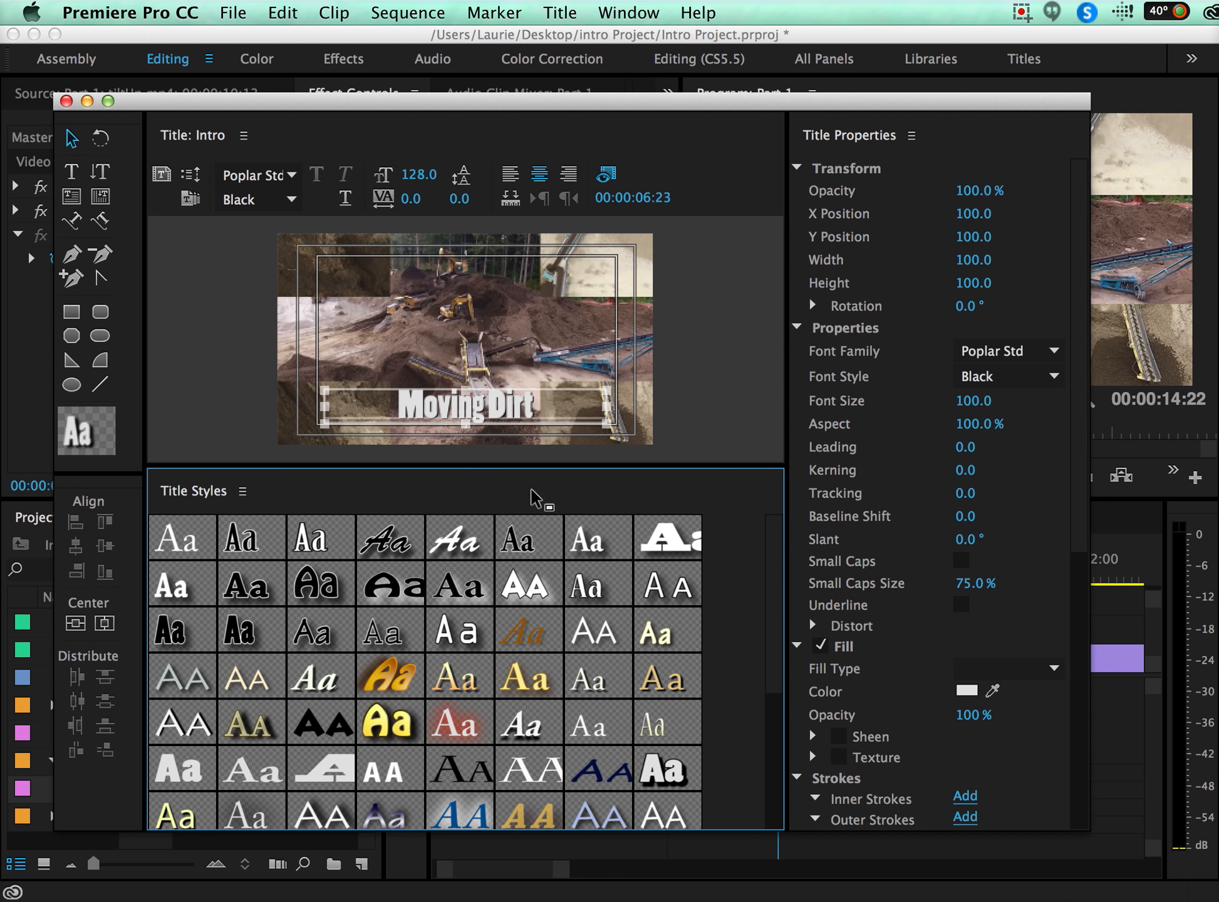
{"action": "left_click", "coordinate": [162, 179]}
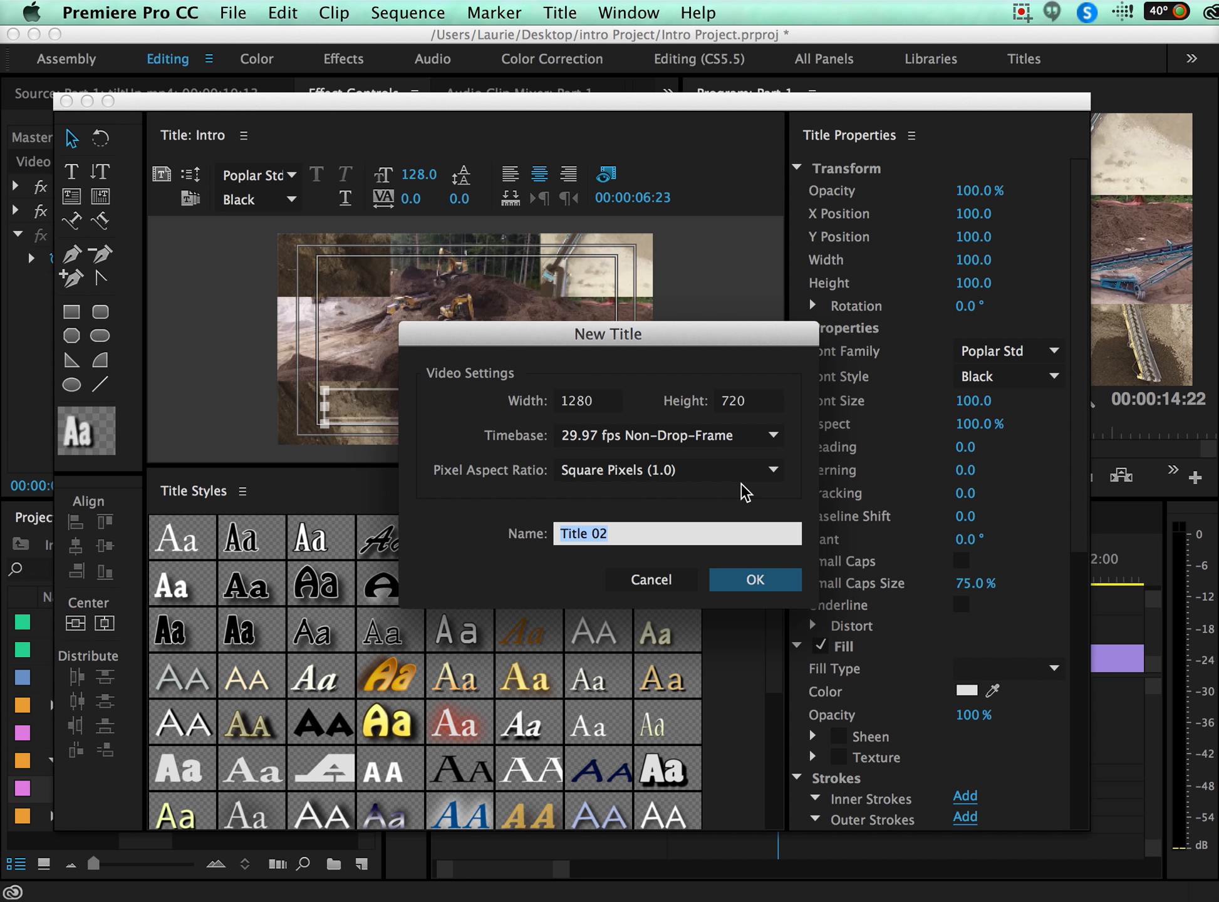
{"action": "type", "text": "Ti"}
{"action": "key", "text": "BackSpace"}
{"action": "key", "text": "BackSpace"}
{"action": "key", "text": "BackSpace"}
{"action": "key", "text": "BackSpace"}
{"action": "key", "text": "BackSpace"}
{"action": "key", "text": "BackSpace"}
{"action": "type", "text": "Tra"}
{"action": "key", "text": "Return"}
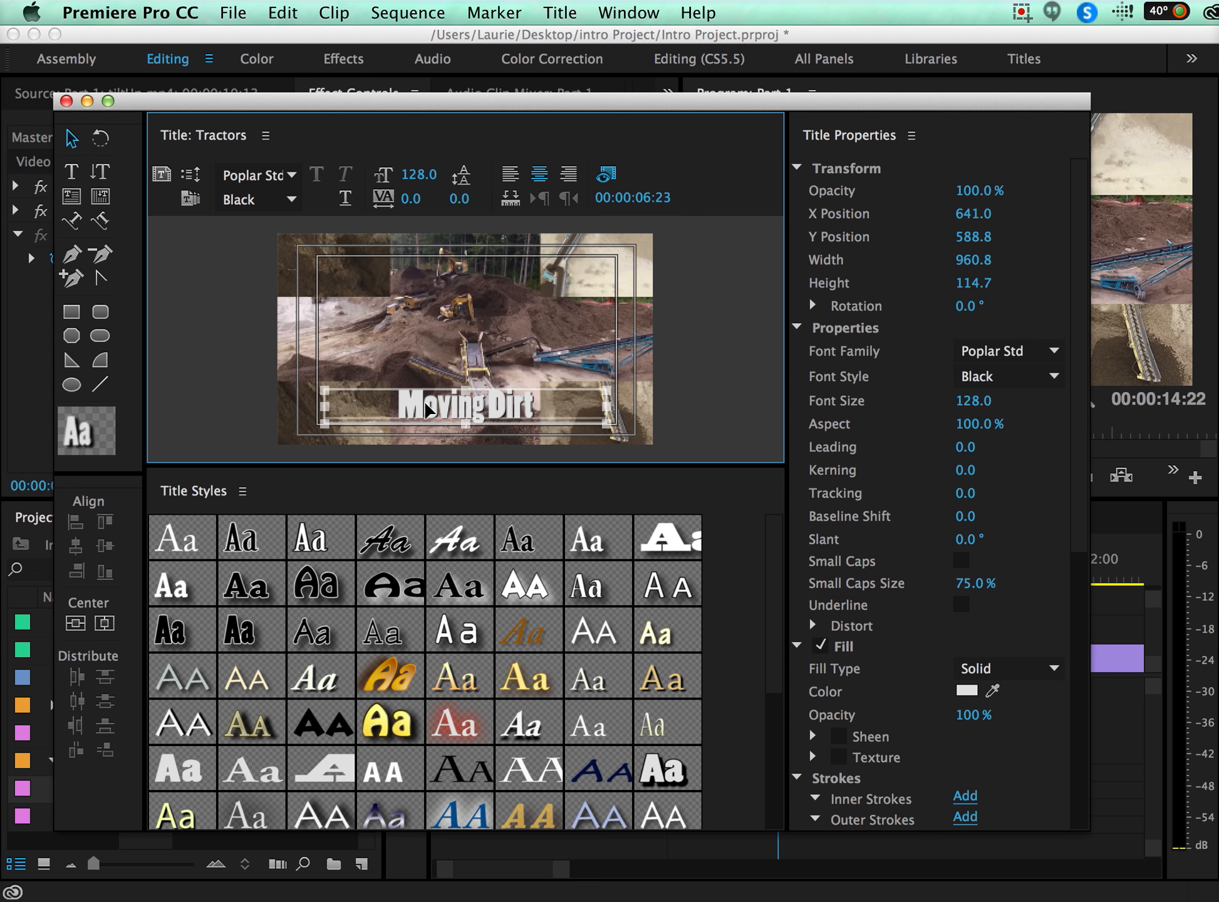
- Replace the "Moving Dirt" text with "Tractors" in the new title
{"action": "double_click", "coordinate": [458, 408]}
{"action": "left_click_drag", "start_coordinate": [547, 405], "coordinate": [316, 393]}
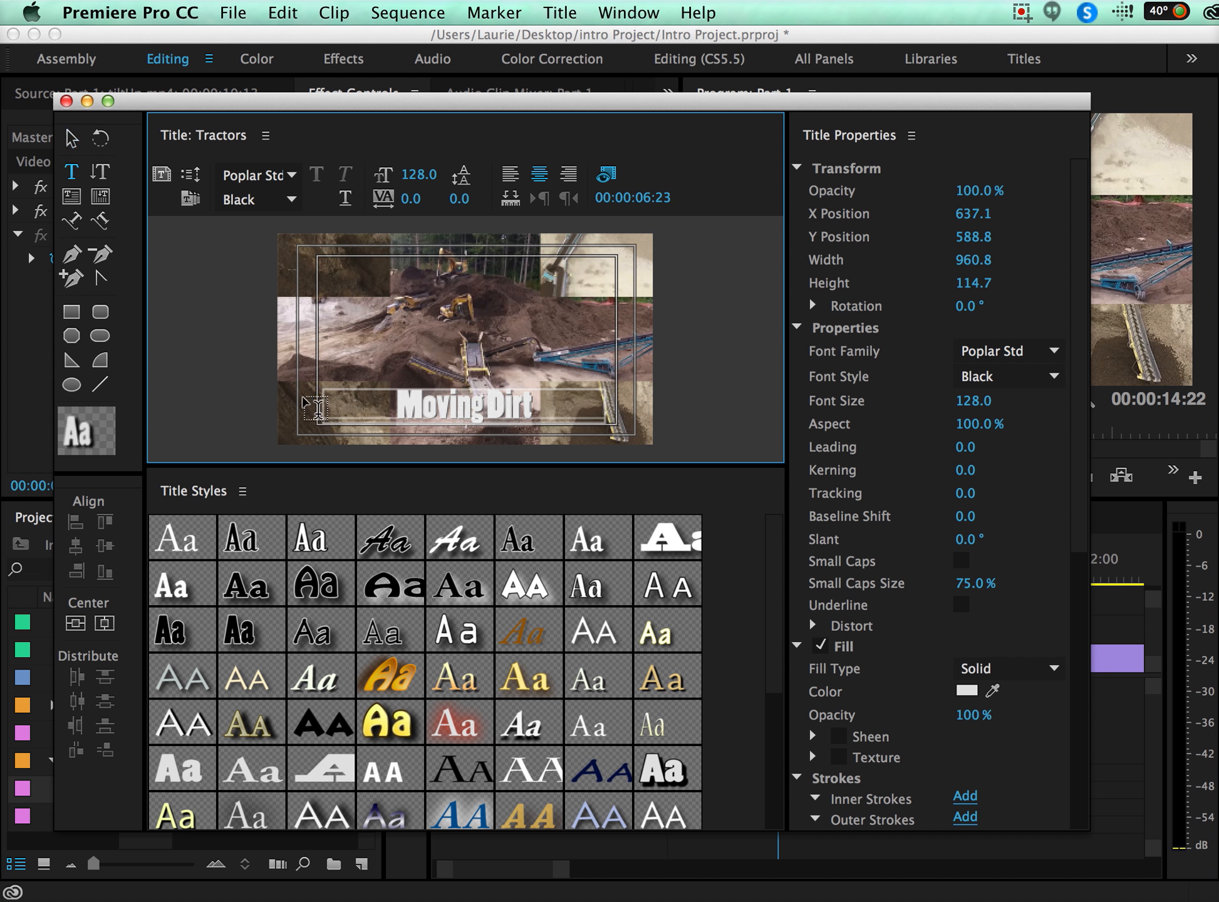
{"action": "key", "text": "BackSpace"}
{"action": "type", "text": "Tr"}
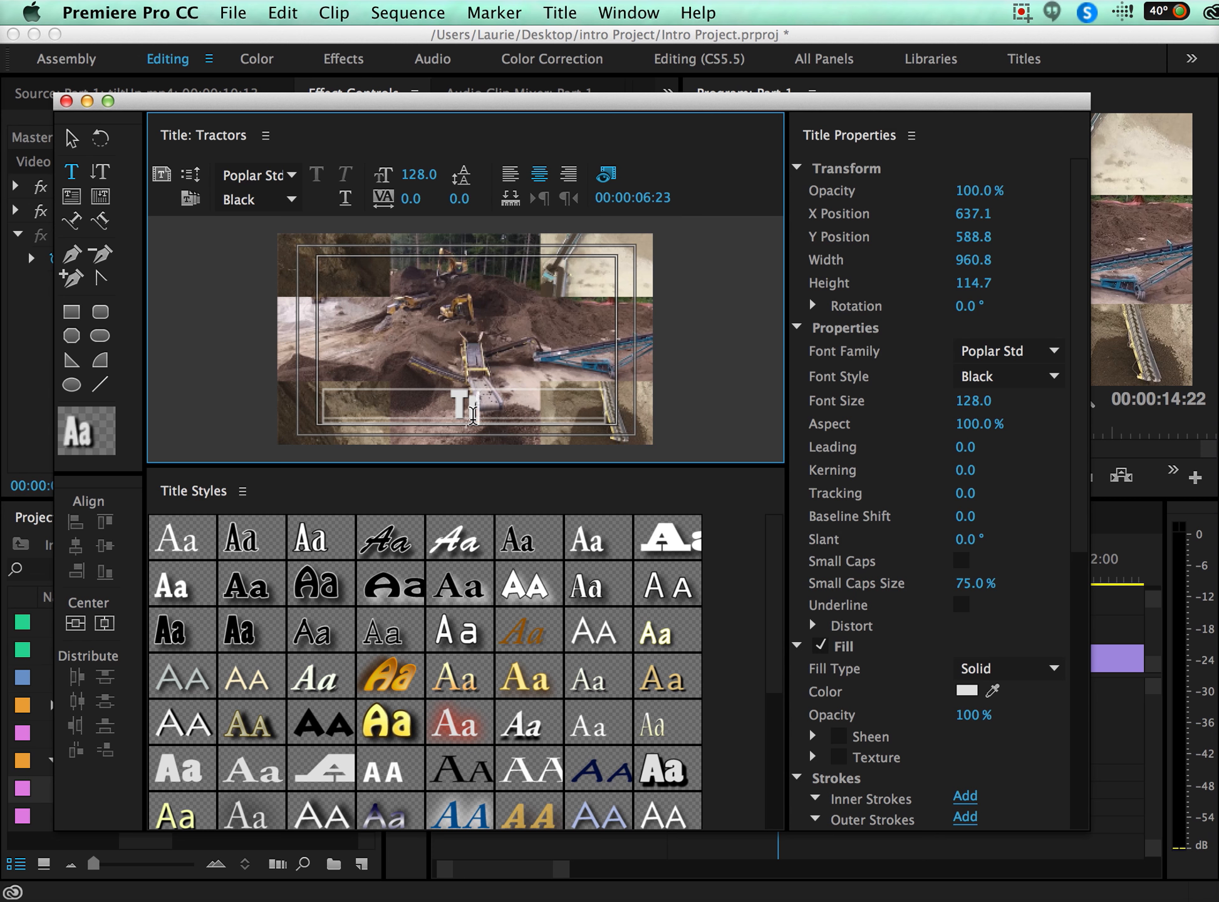
{"action": "type", "text": "act"}
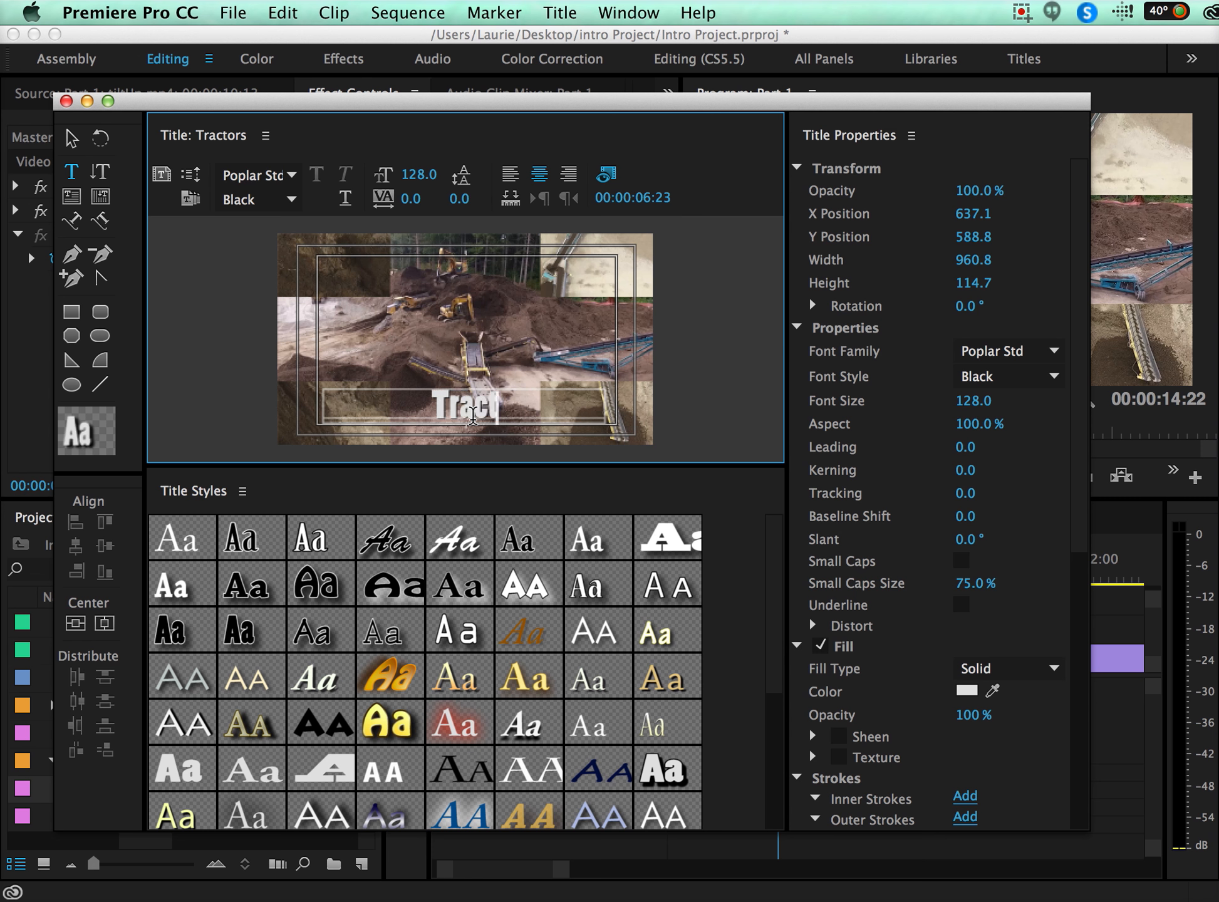
{"action": "type", "text": "ors"}
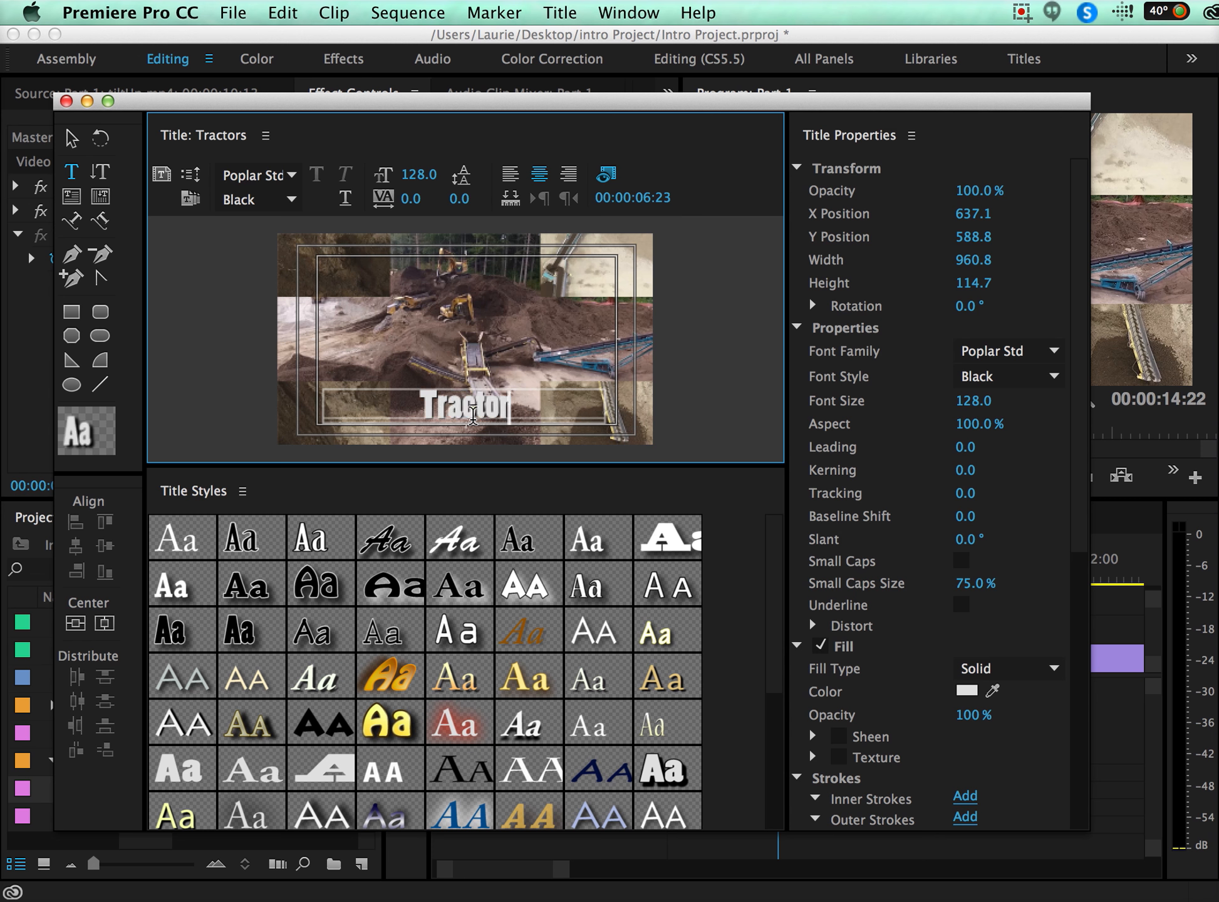
- Move the Tractors text to the upper left of the frame, at about X 345.6, Y 152.0, and close the title editor
{"action": "left_click", "coordinate": [71, 138]}
{"action": "left_click_drag", "start_coordinate": [474, 408], "coordinate": [387, 281]}
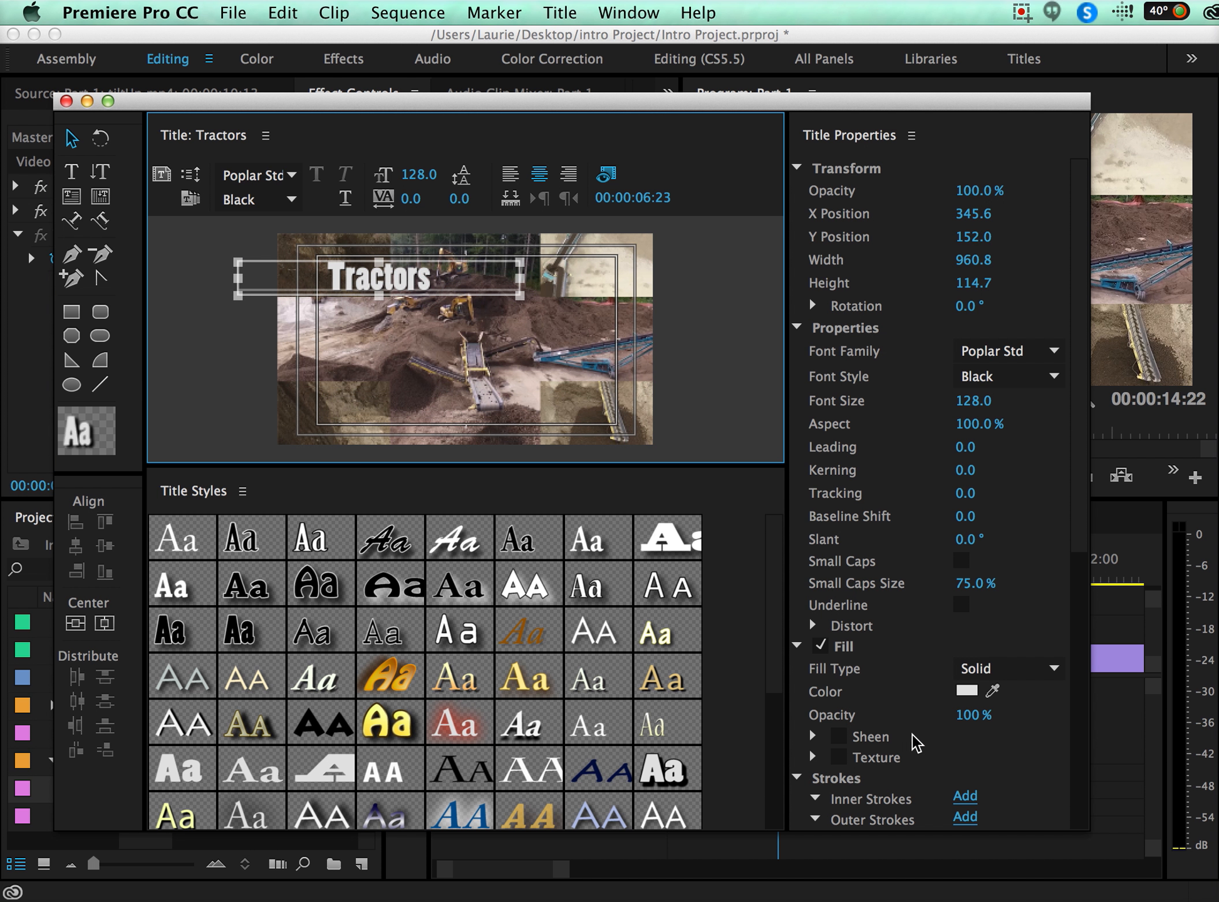
{"action": "left_click", "coordinate": [66, 101]}
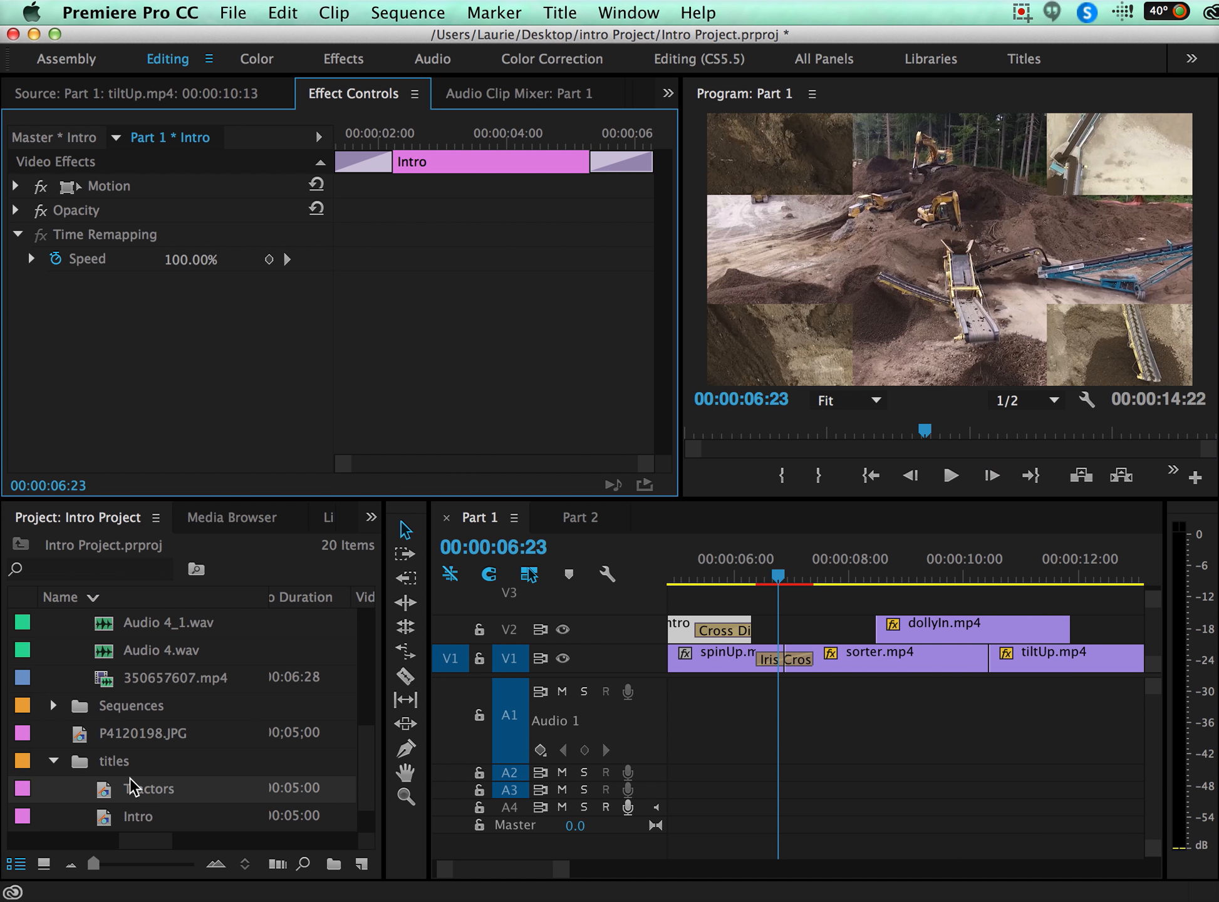
- Place the Tractors title on track V3 from 00:00:07:11, add cross dissolves to both ends, and keep the track at minimal height
{"action": "left_click_drag", "start_coordinate": [143, 801], "coordinate": [812, 607]}
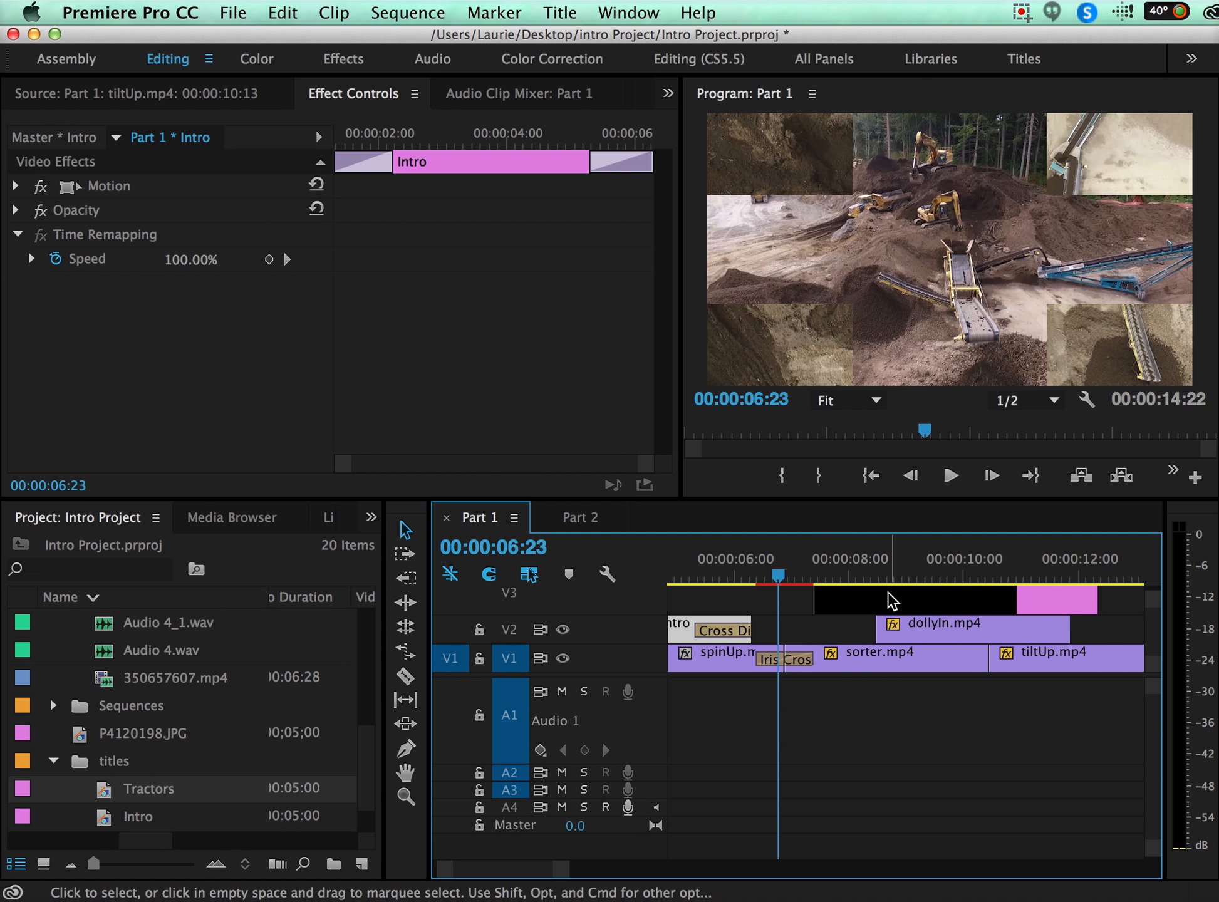
{"action": "left_click", "coordinate": [892, 601]}
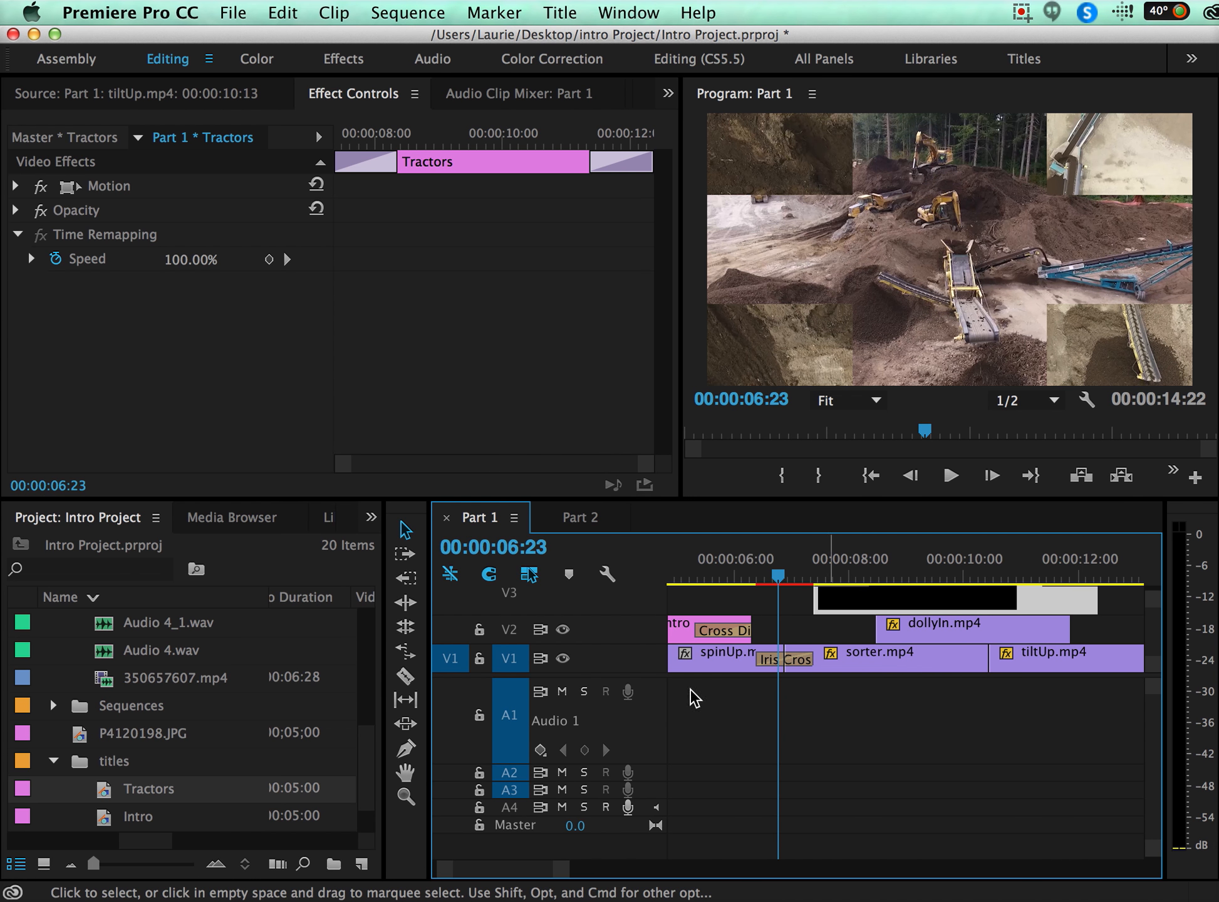
{"action": "left_click_drag", "start_coordinate": [606, 714], "coordinate": [606, 786]}
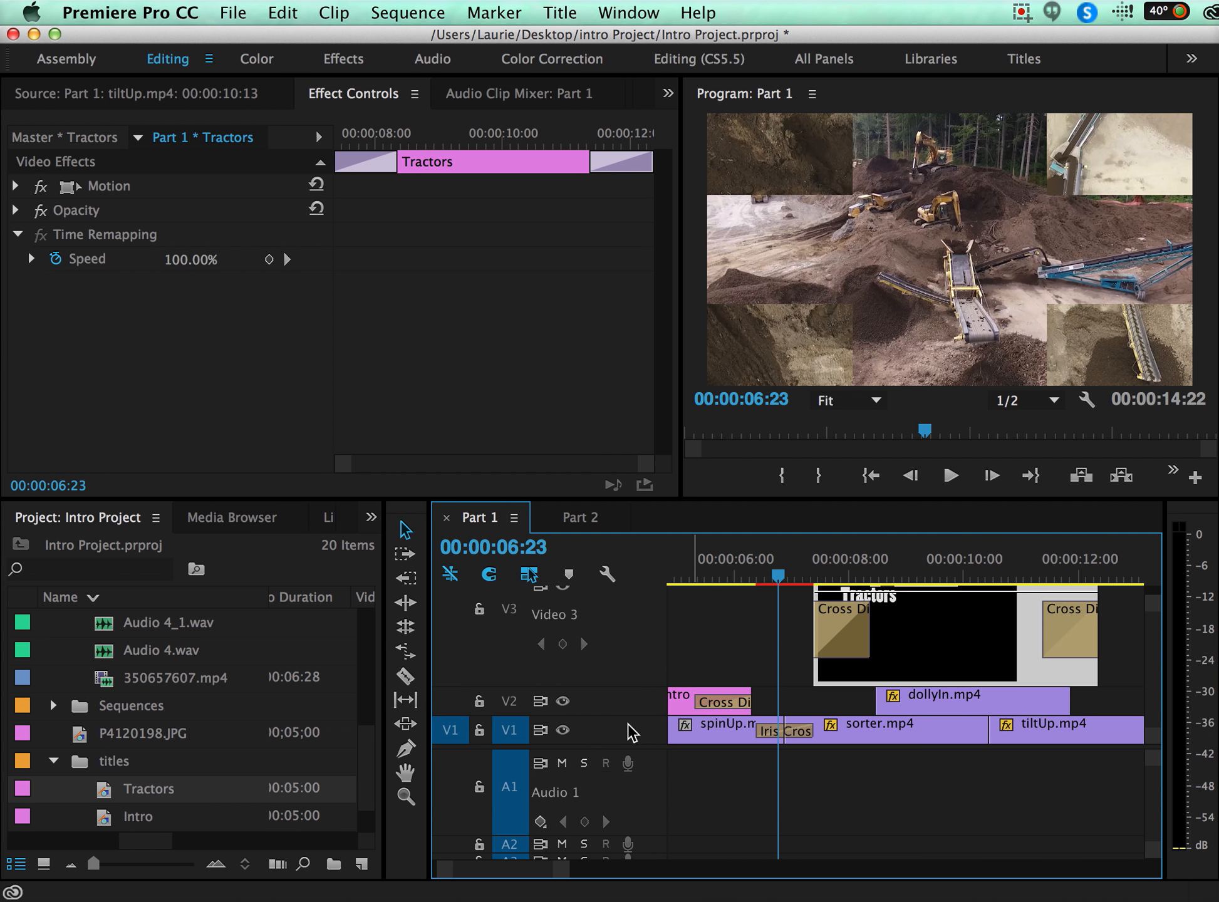
{"action": "double_click", "coordinate": [604, 650]}
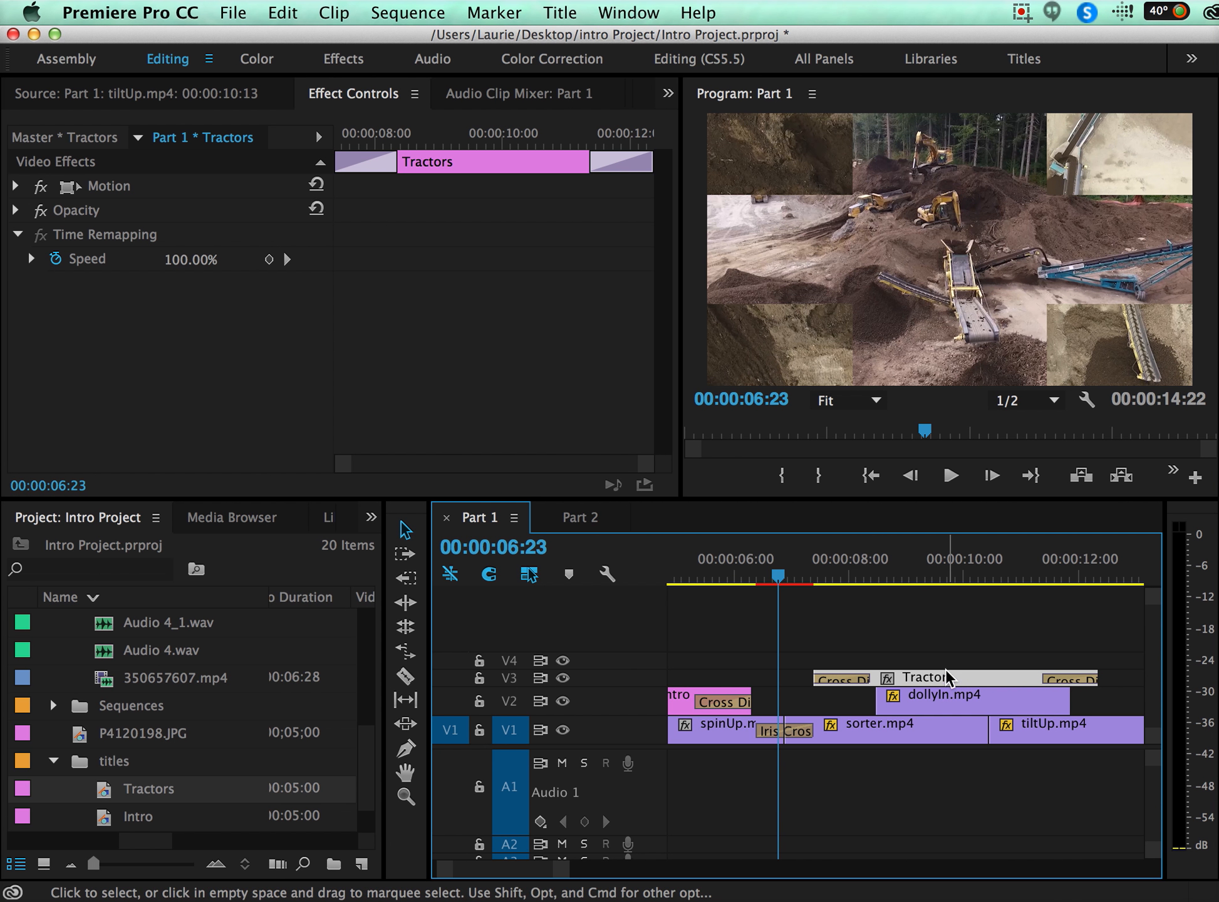
- Play the sequence through the Tractors title and return the playhead to the title's start at 00:00:07:11
{"action": "key", "text": "space"}
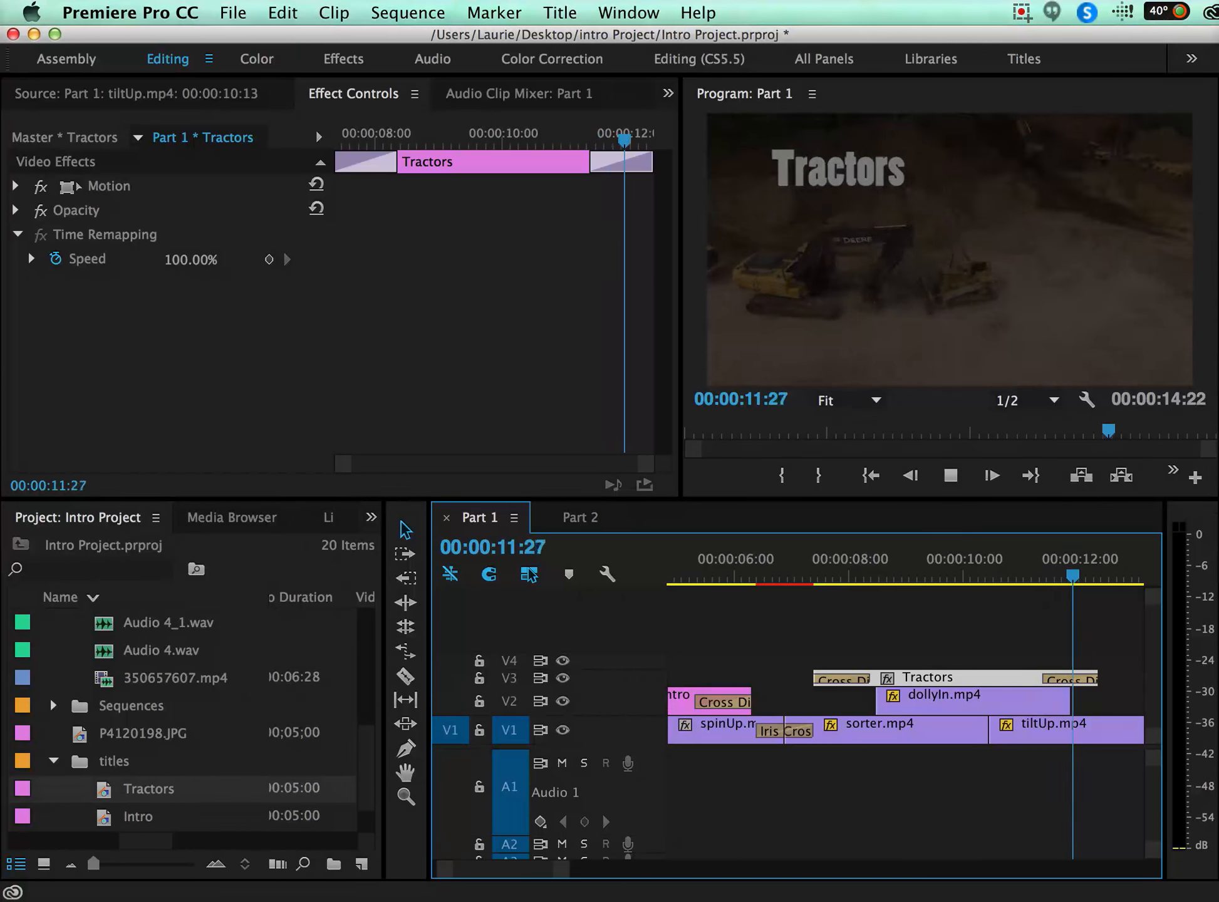
{"action": "key", "text": "space"}
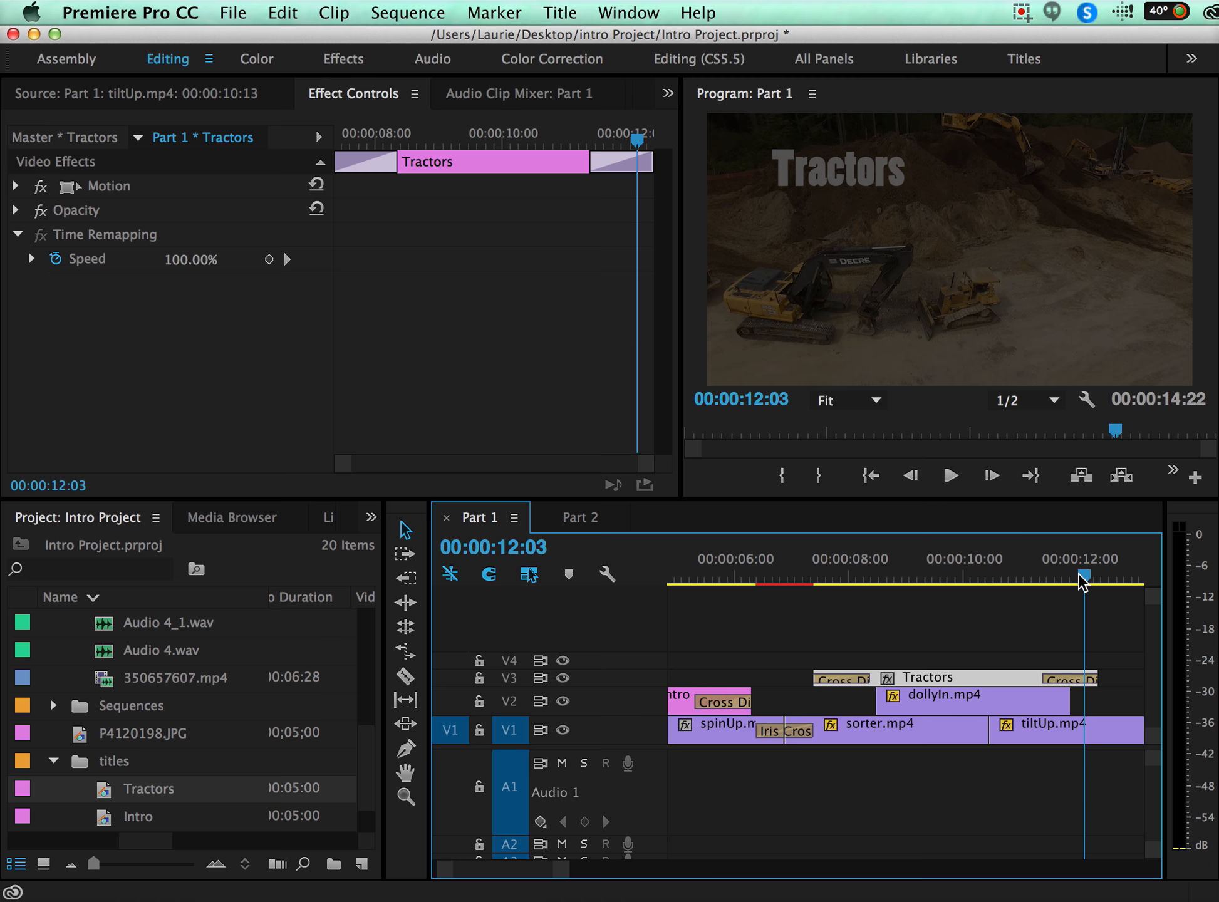
{"action": "left_click_drag", "start_coordinate": [1082, 577], "coordinate": [808, 605]}
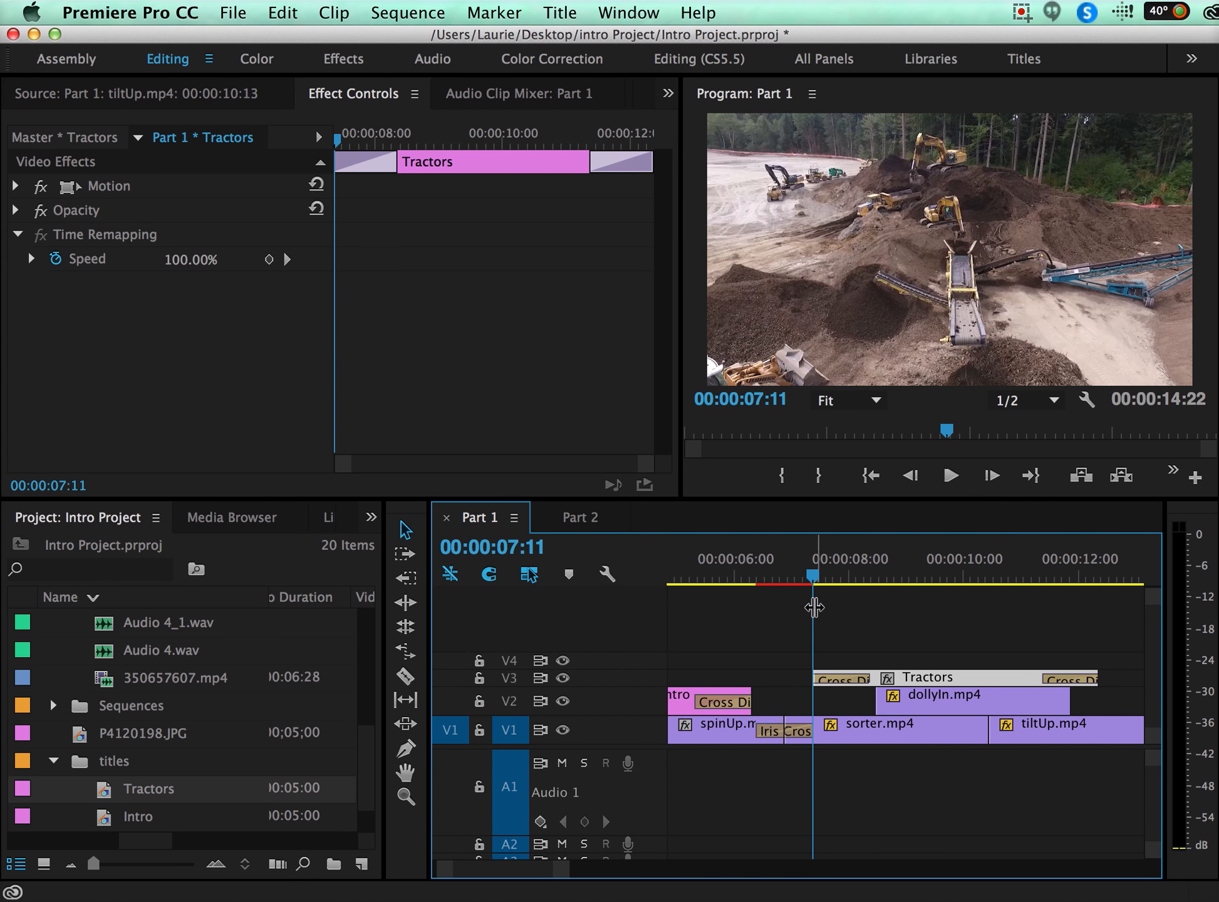
- Expand the Tractors clip's Motion properties and delete its opening cross dissolve, keeping the playhead at 00:00:07:11
{"action": "left_click", "coordinate": [16, 185]}
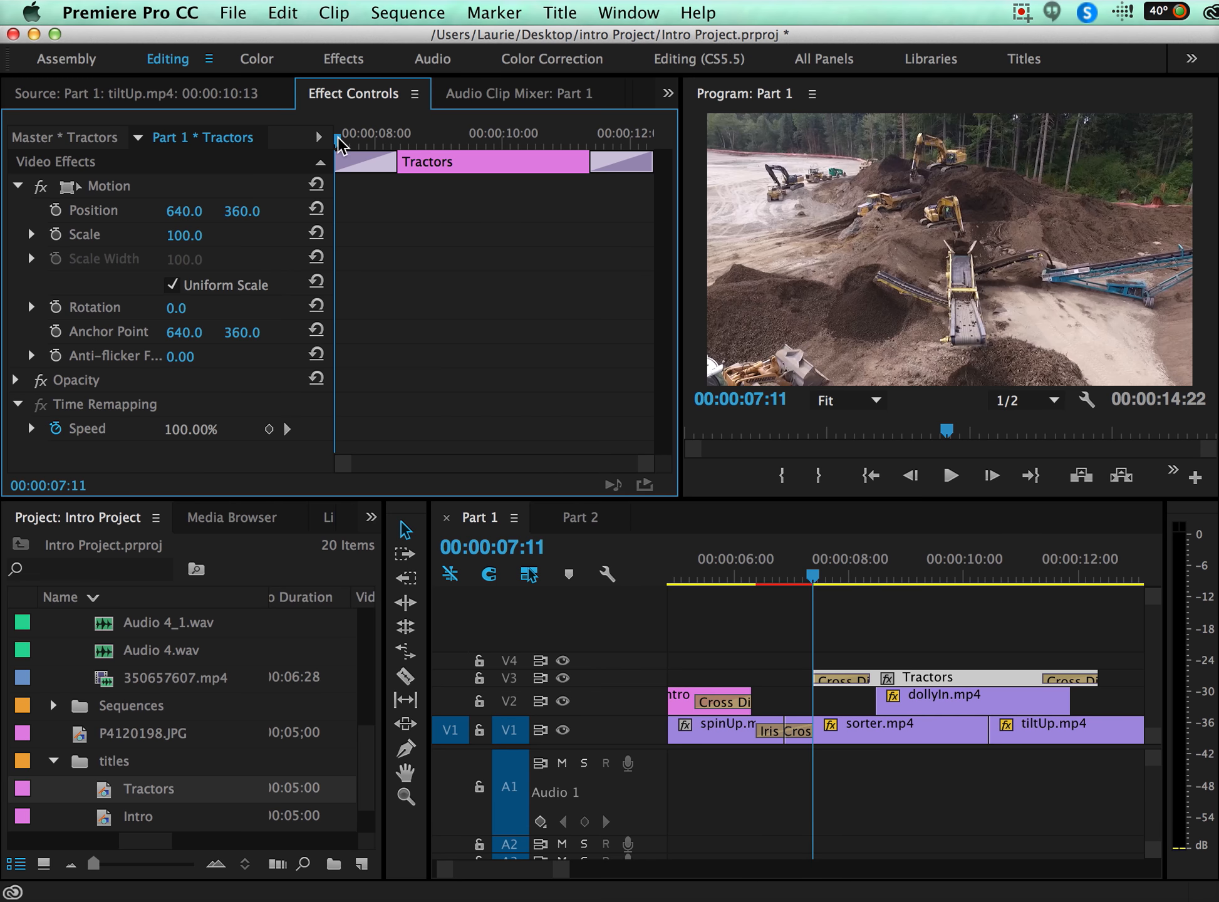
{"action": "left_click", "coordinate": [849, 681]}
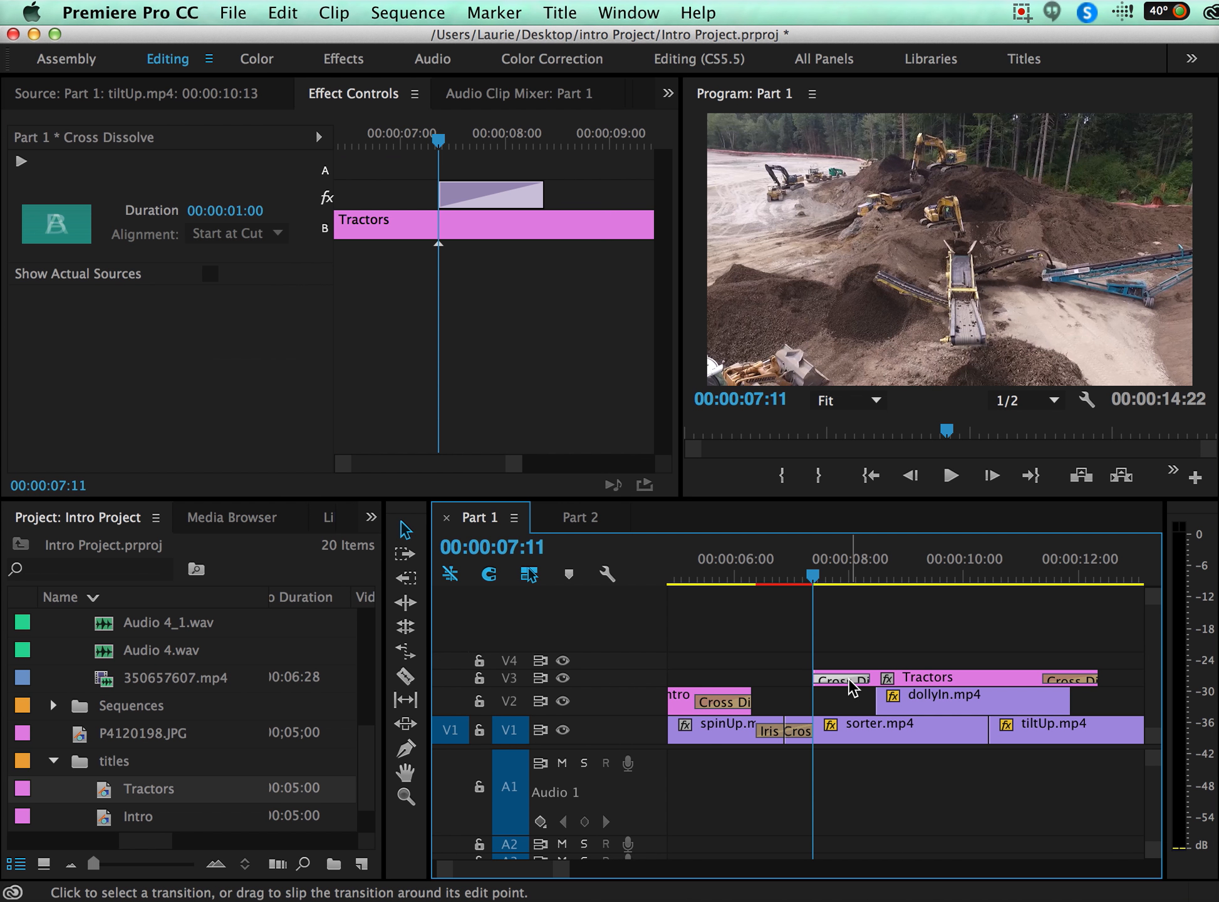
{"action": "key", "text": "Delete"}
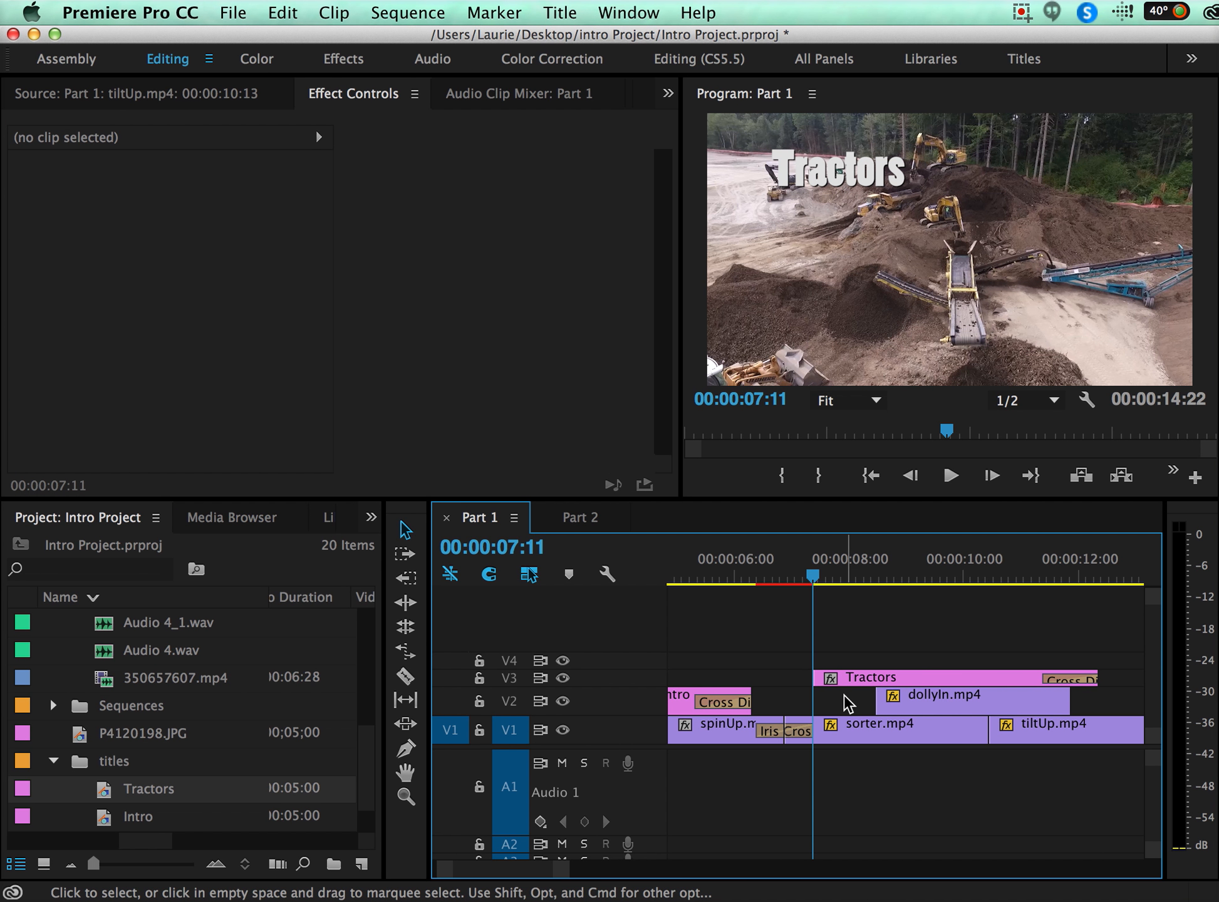
{"action": "key", "text": "Right"}
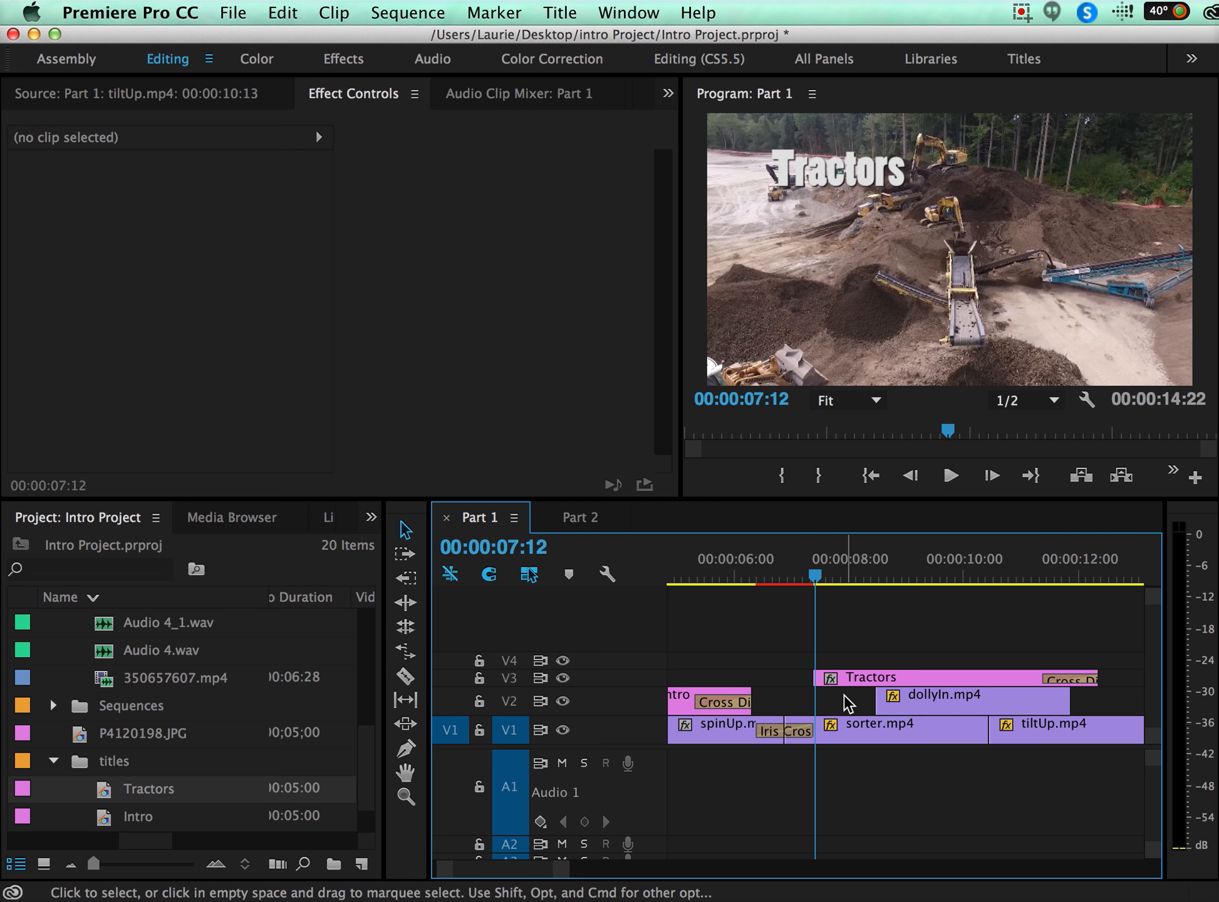
{"action": "key", "text": "Left"}
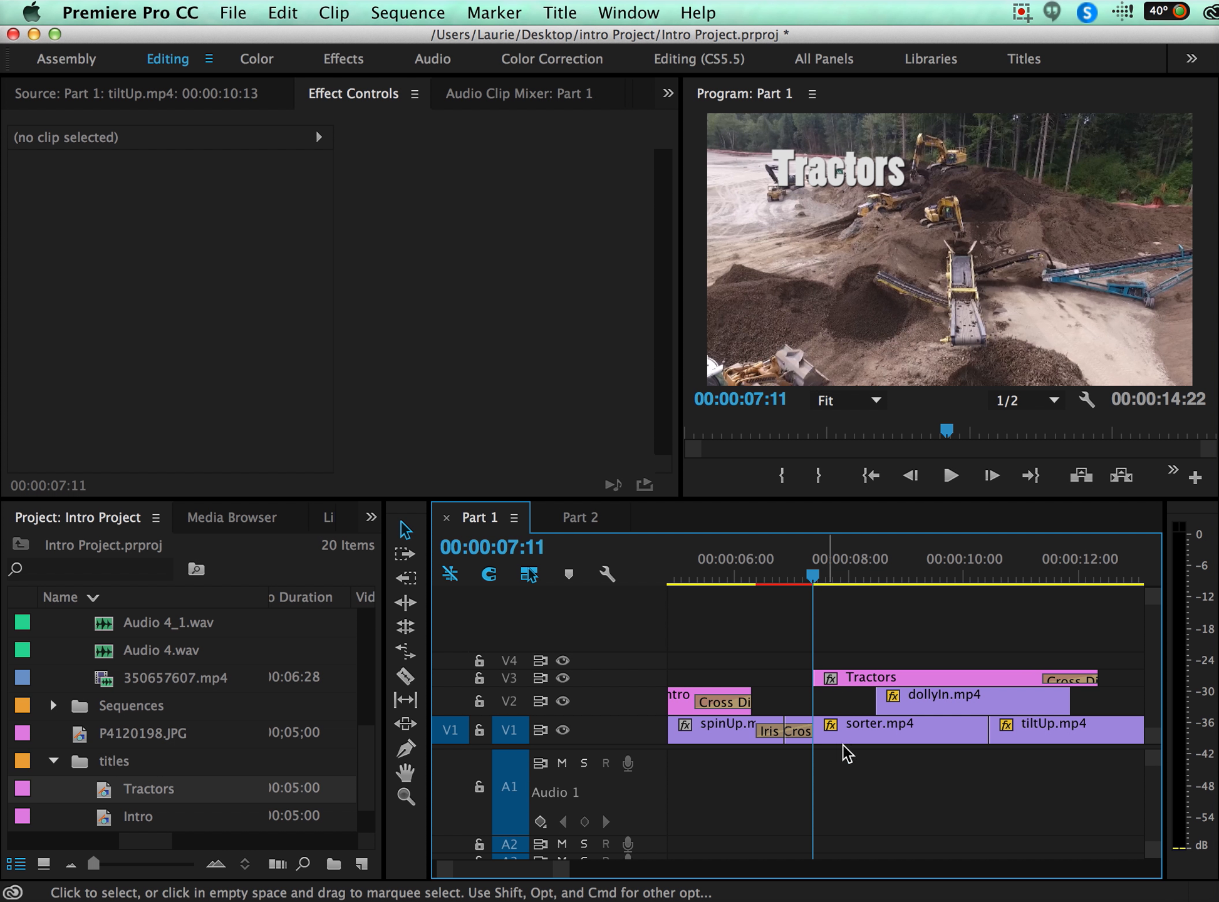
- Open the Tractors title in the title editor, inspect its text placement in an enlarged view, and close it
{"action": "double_click", "coordinate": [862, 678]}
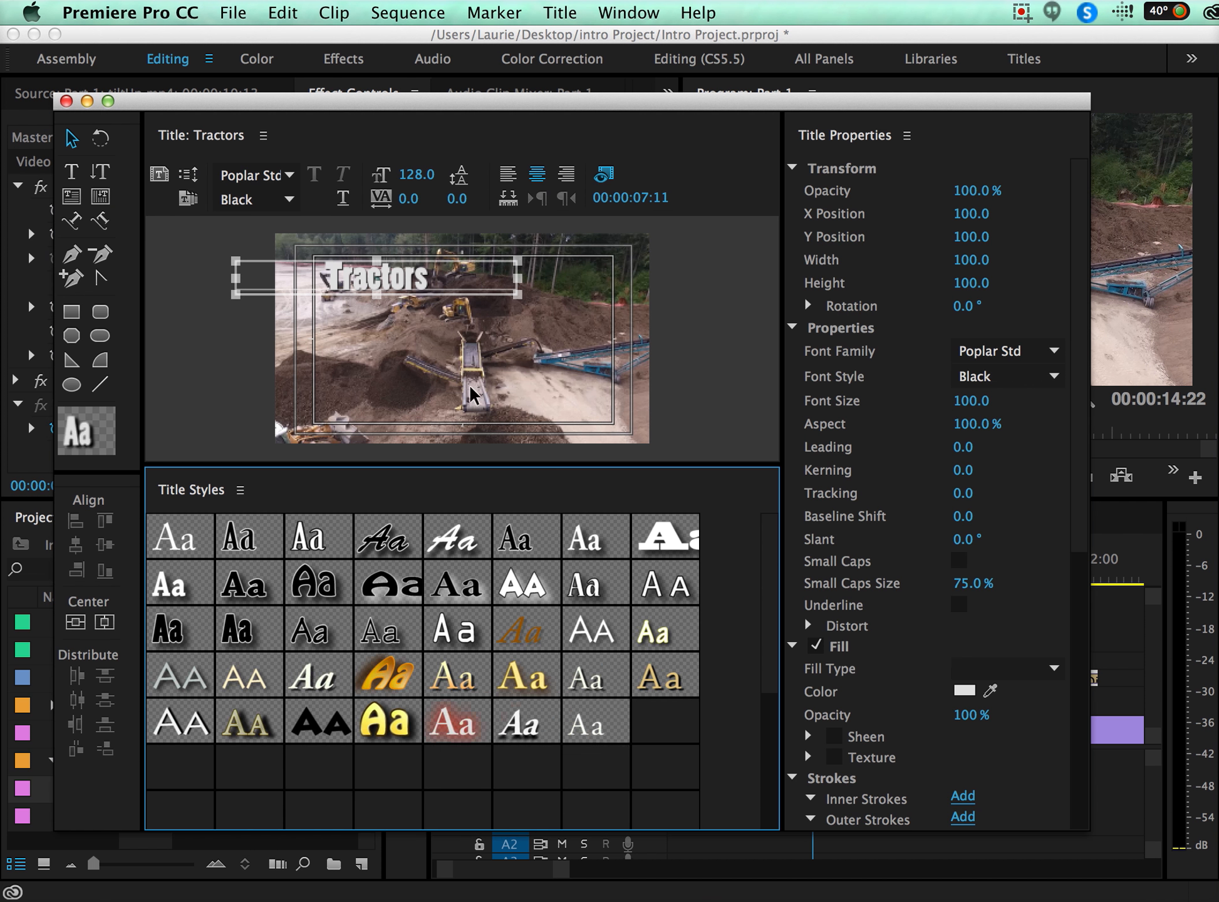
{"action": "key", "text": "grave"}
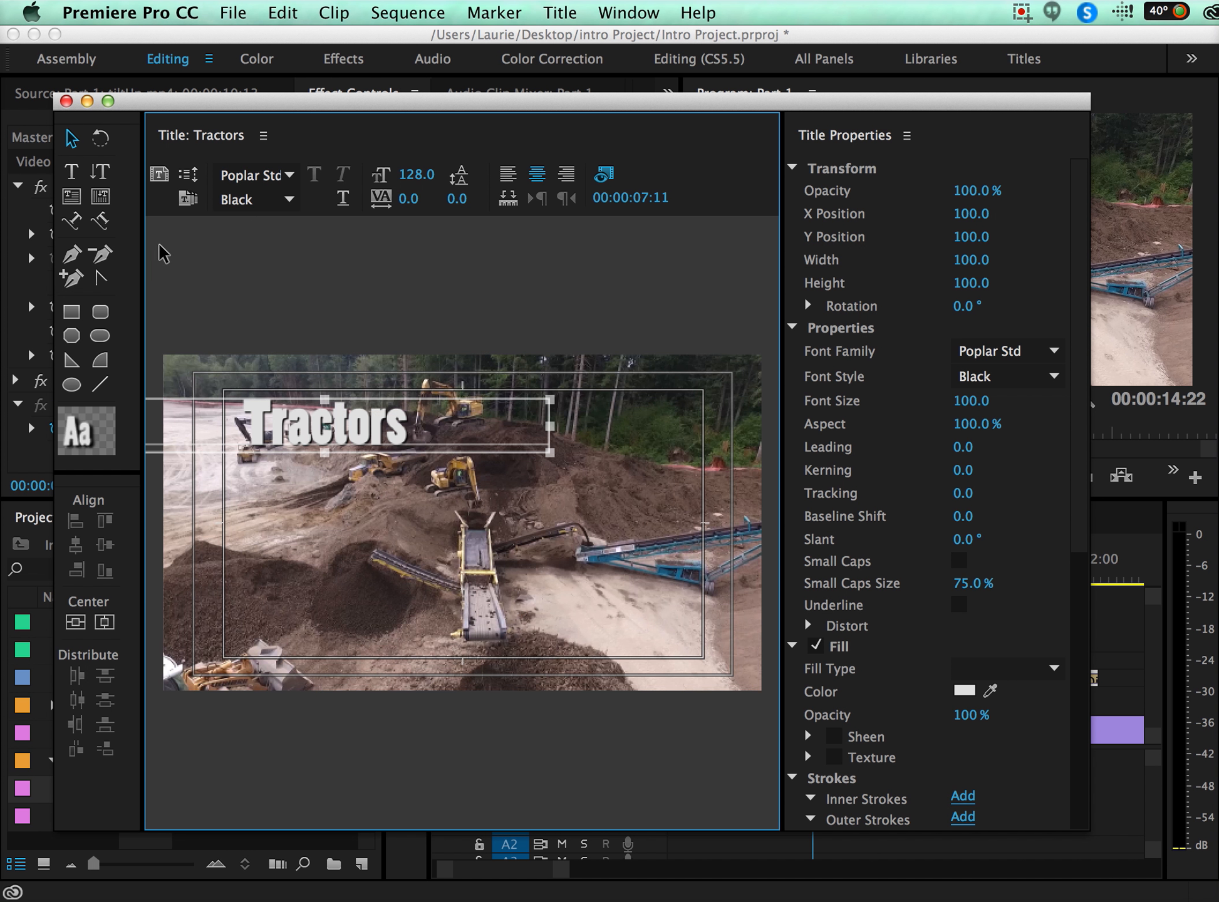
{"action": "left_click", "coordinate": [66, 101]}
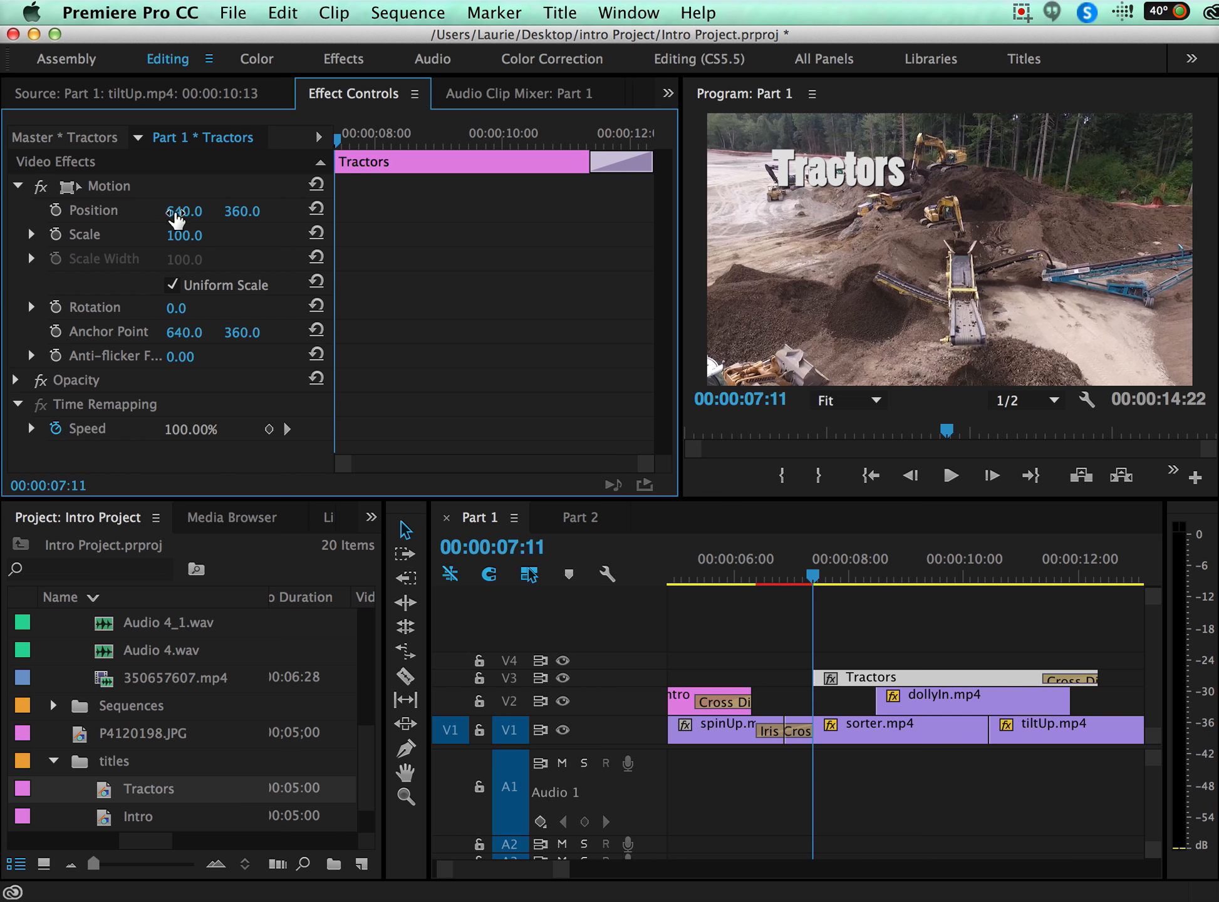
- Add a Position keyframe of 640.0, 360.0 at 00:00:07:11 to the Tractors clip and delete its closing cross dissolve
{"action": "left_click_drag", "start_coordinate": [183, 211], "coordinate": [231, 211]}
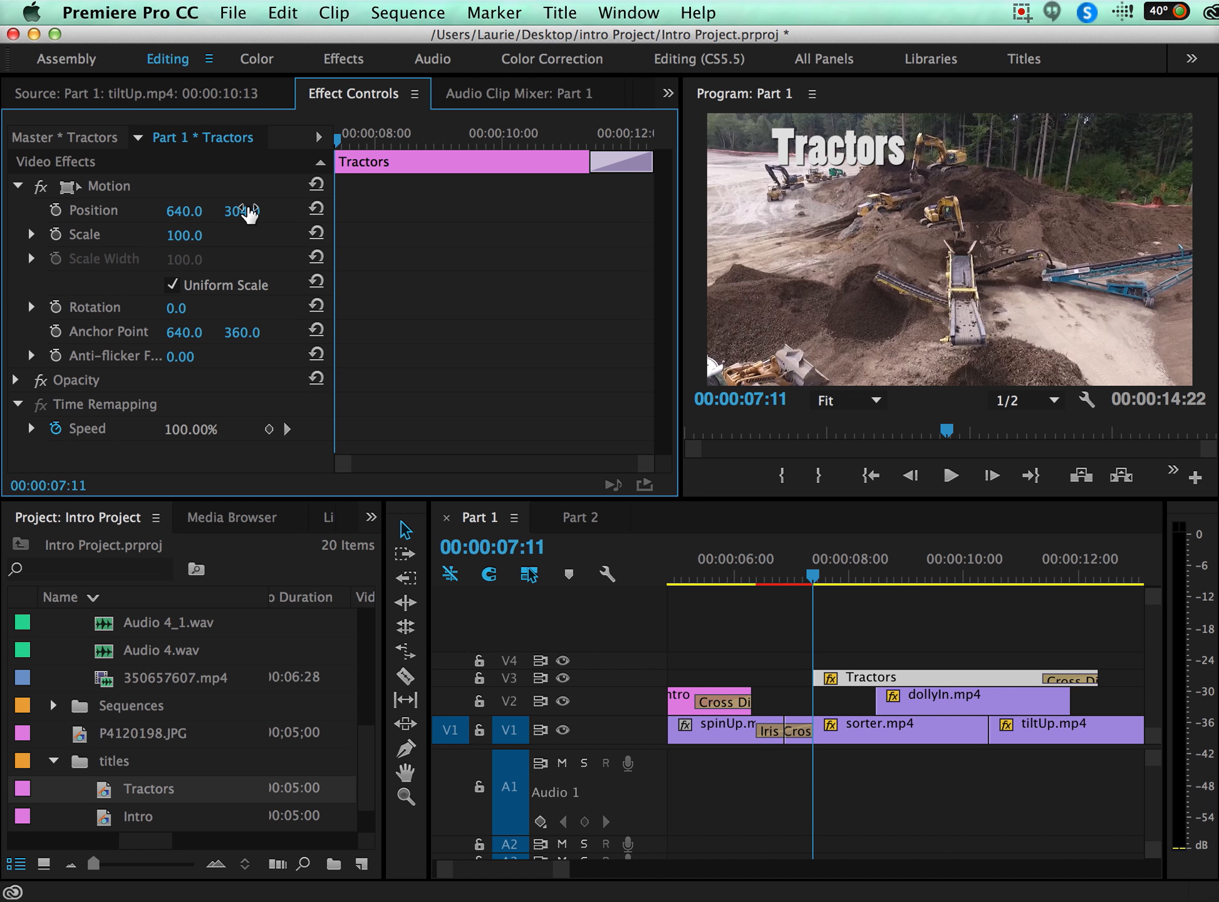
{"action": "left_click", "coordinate": [56, 210]}
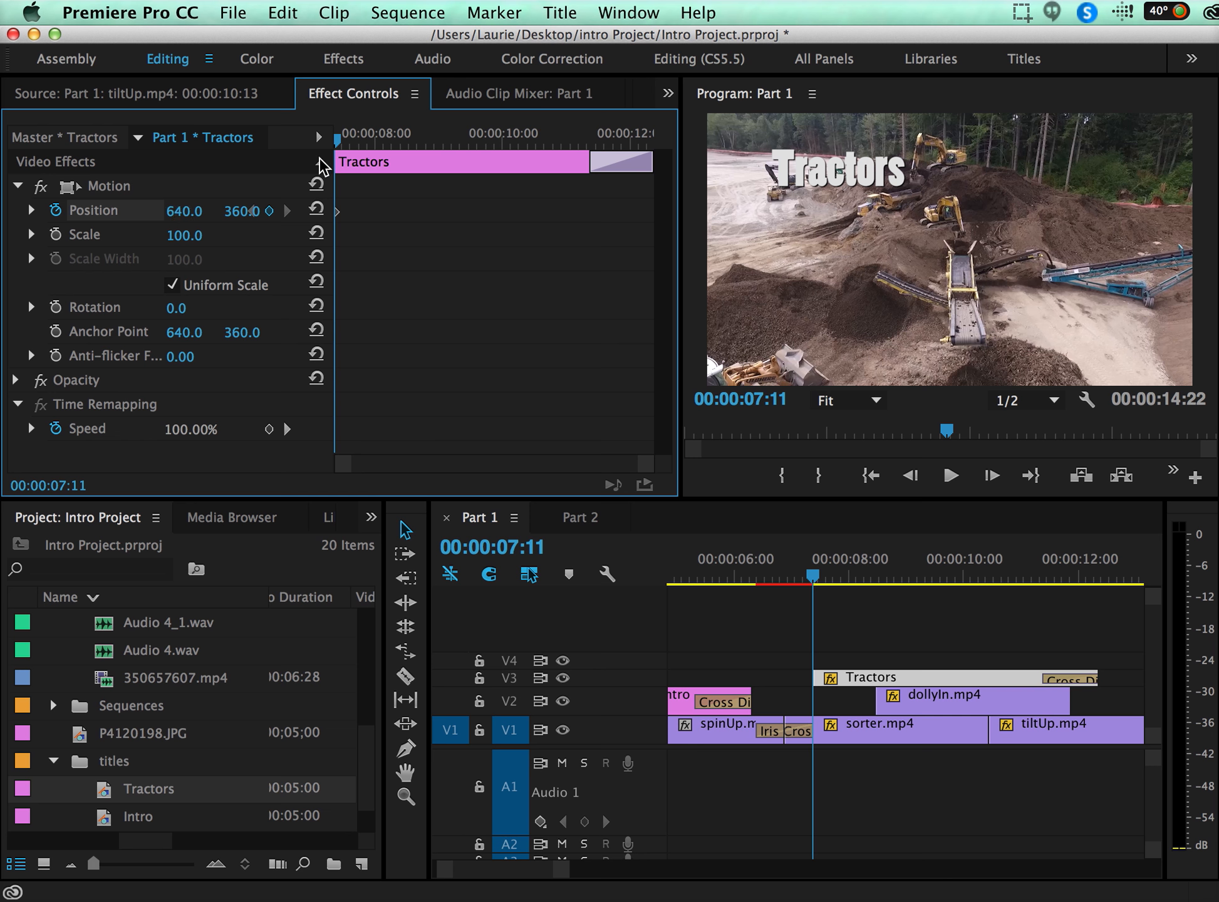
{"action": "left_click", "coordinate": [1071, 682]}
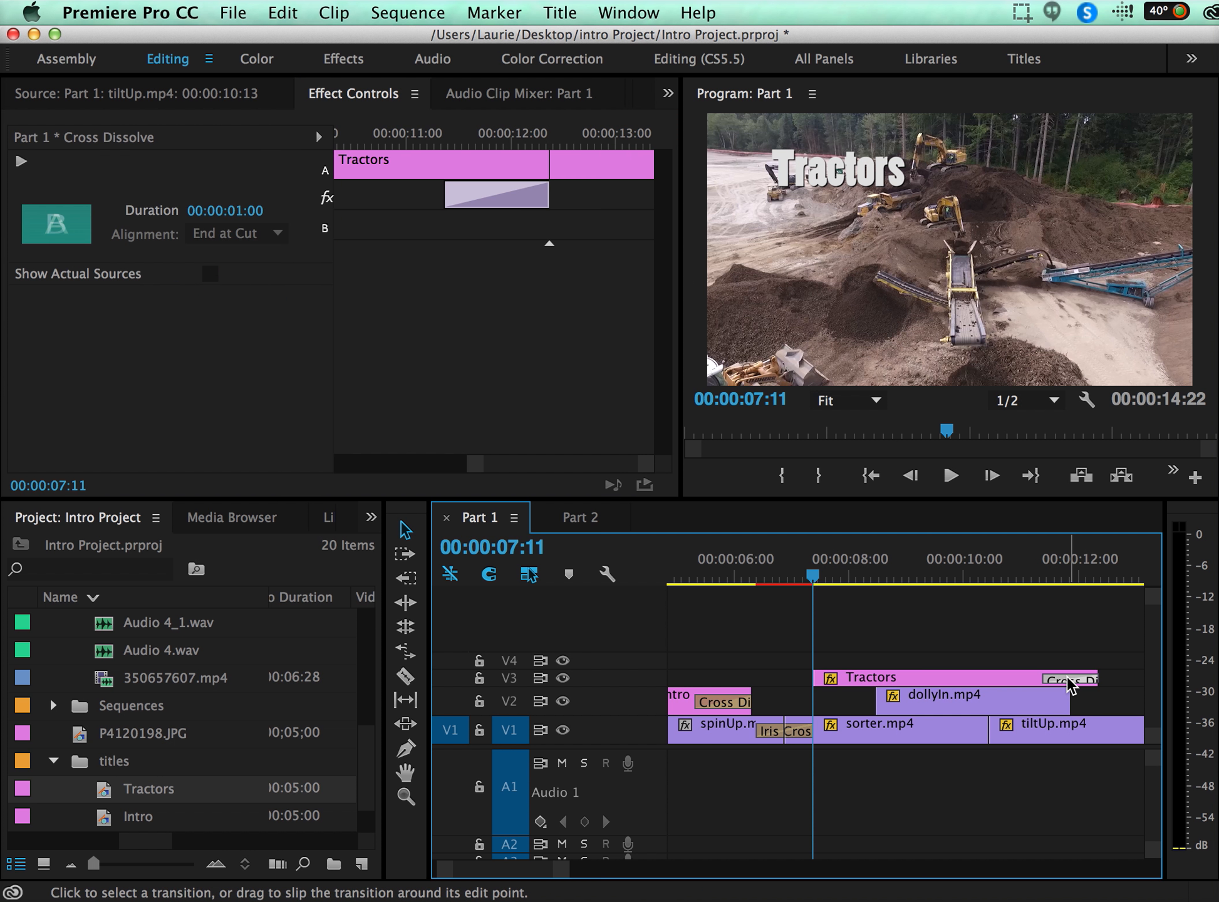
{"action": "left_click", "coordinate": [1074, 703]}
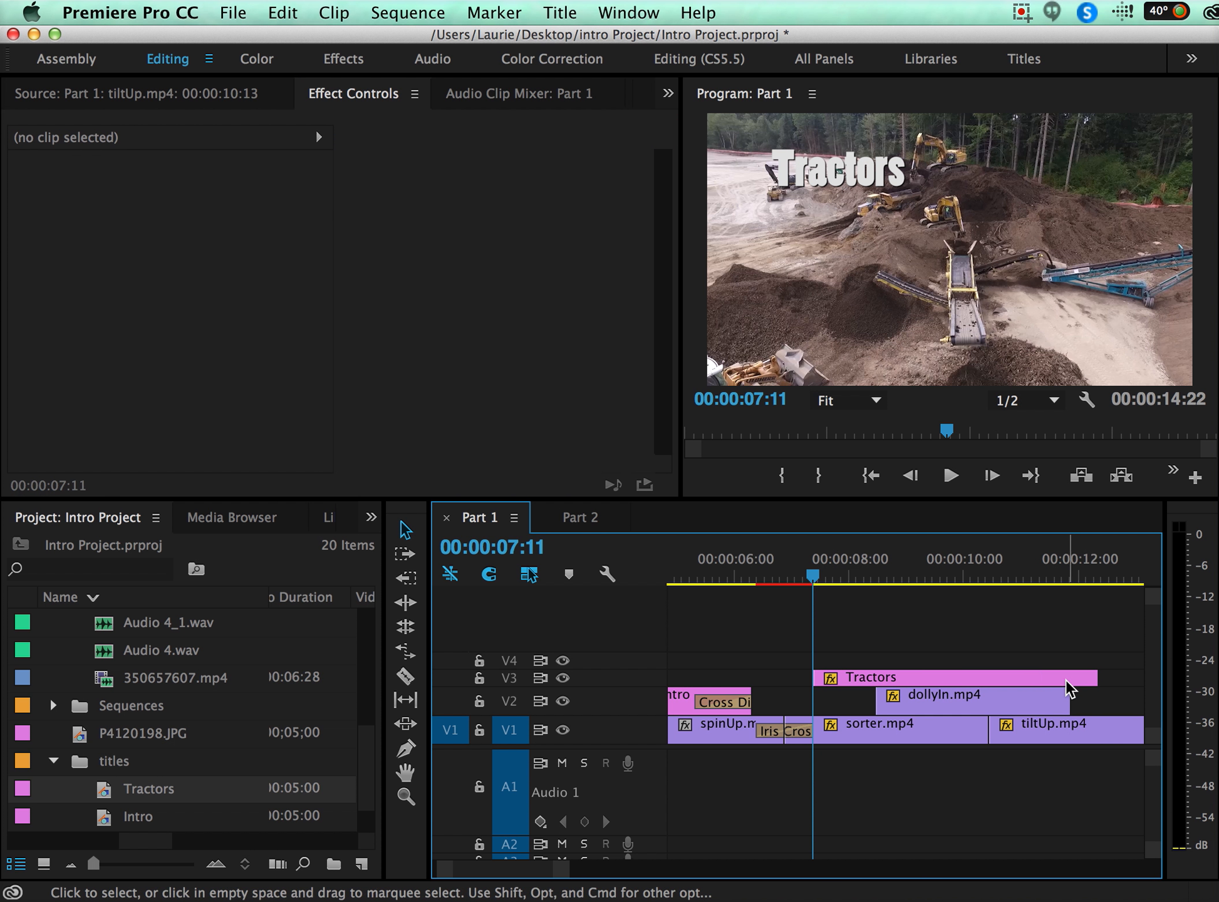
- Add a Position keyframe of 1285.0, 798.0 at the Tractors clip's last frame, 00:00:12:10
{"action": "left_click", "coordinate": [898, 682]}
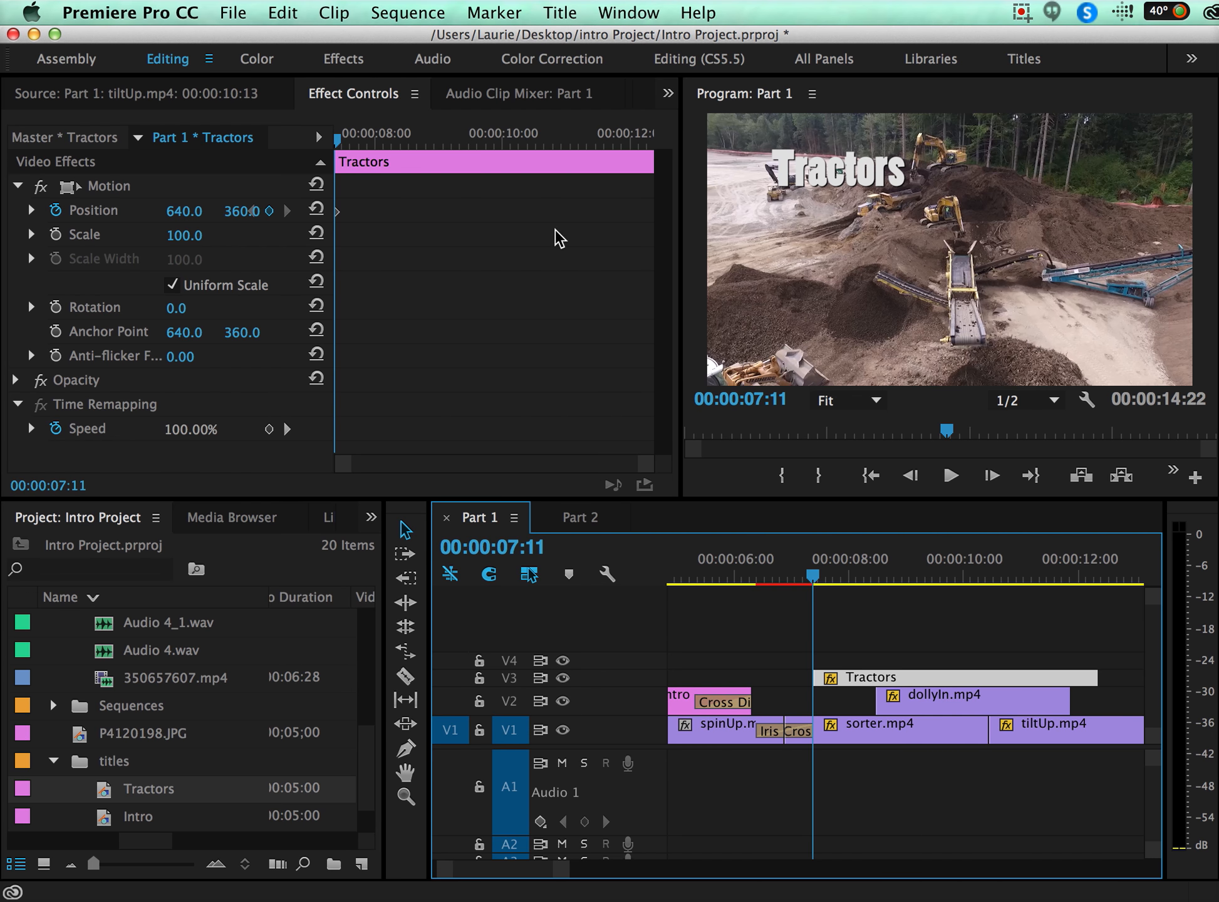
{"action": "left_click", "coordinate": [339, 136]}
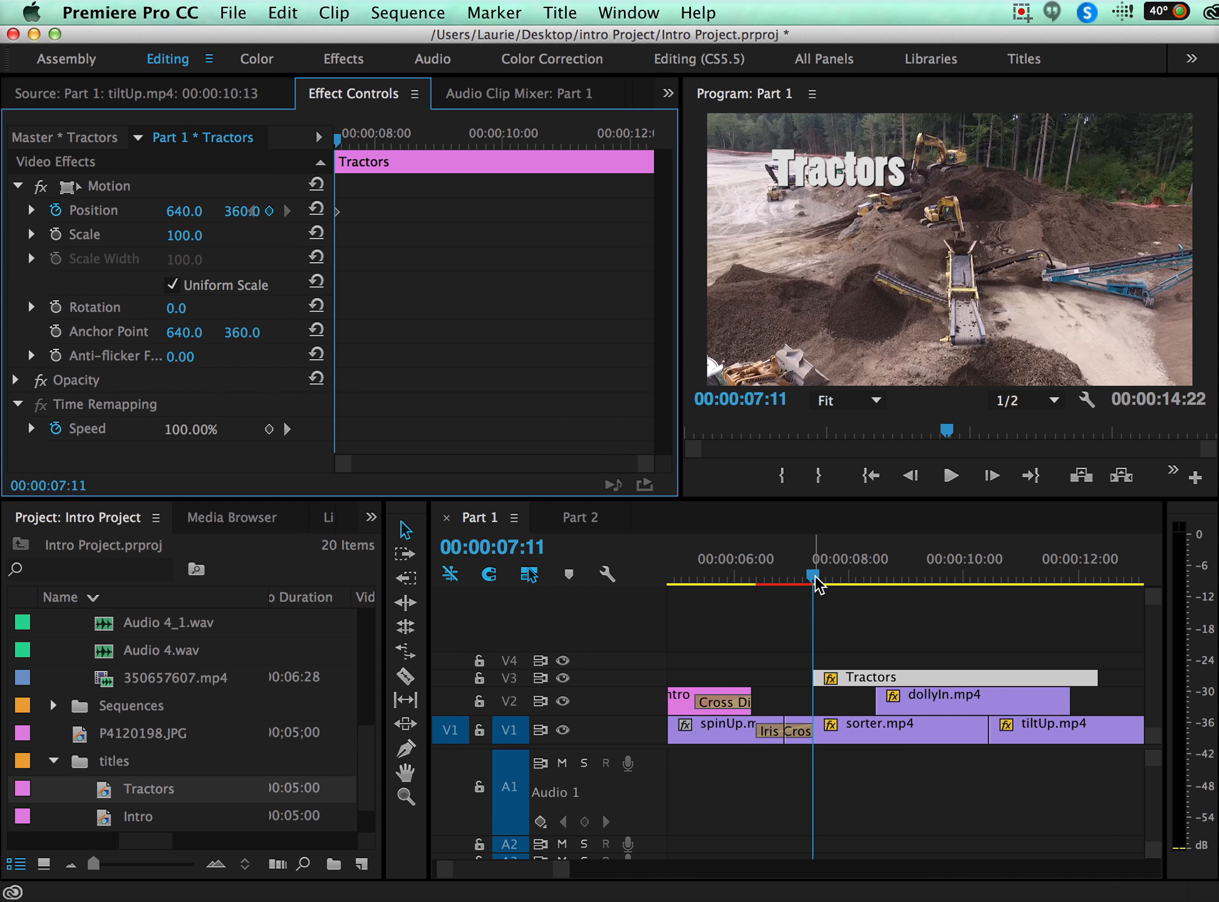
{"action": "left_click_drag", "start_coordinate": [811, 573], "coordinate": [1089, 615]}
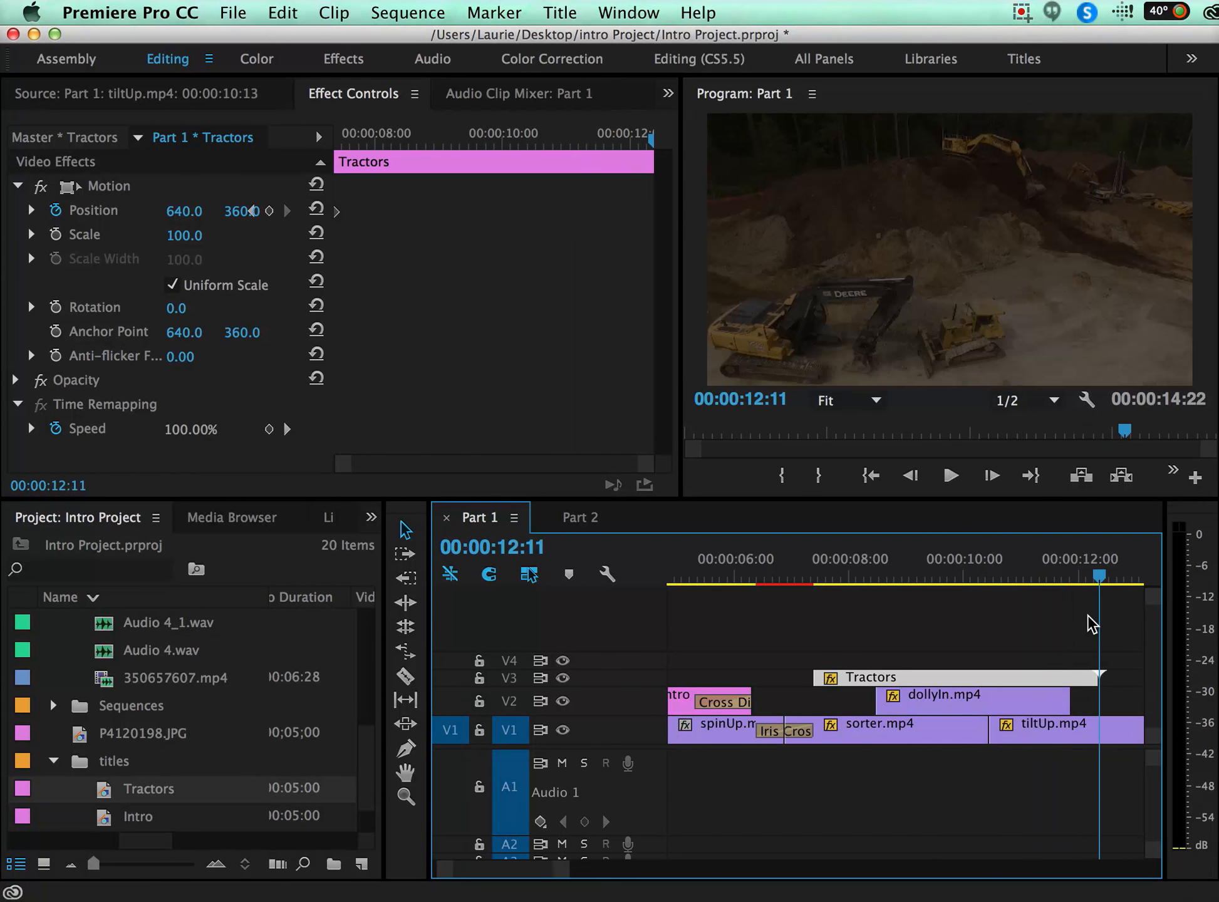
{"action": "key", "text": "Left"}
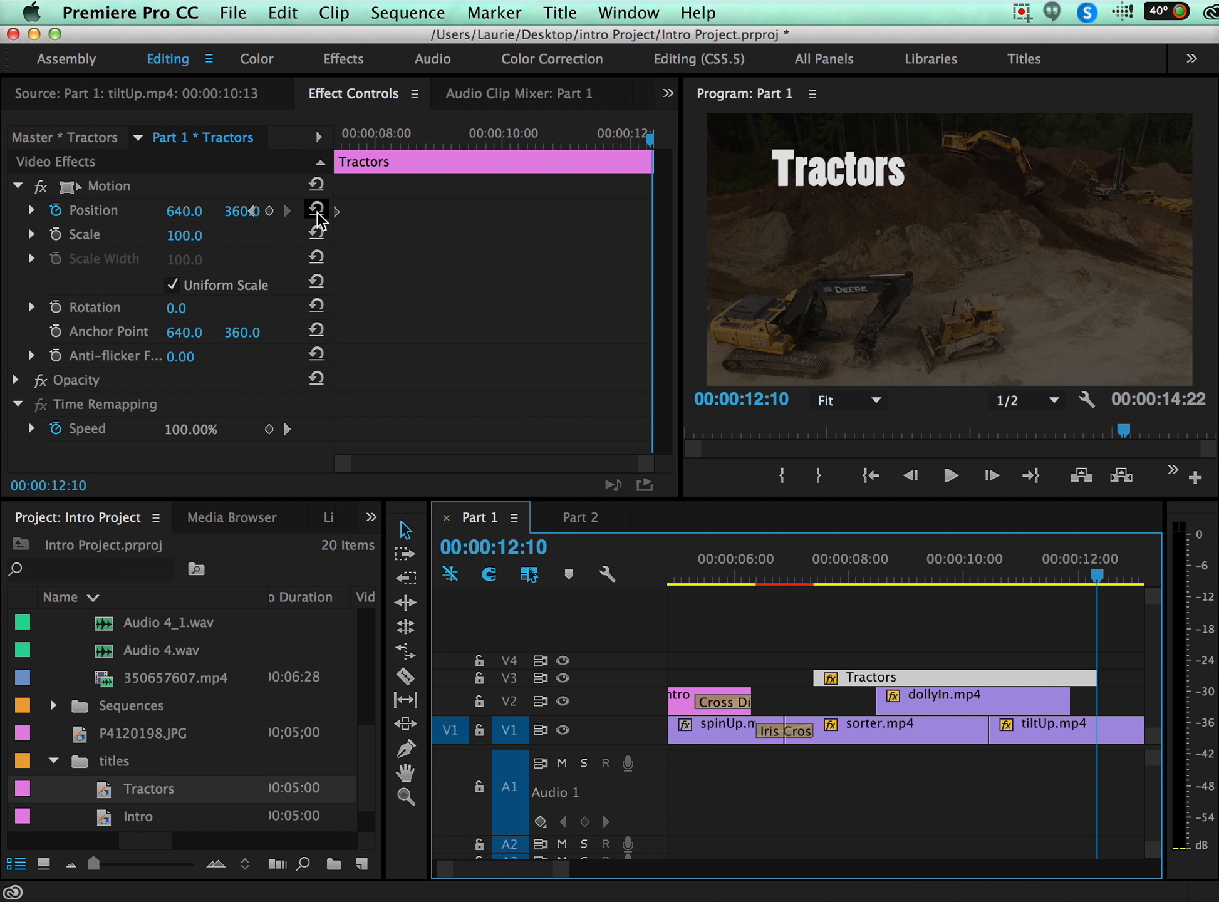
{"action": "left_click_drag", "start_coordinate": [185, 217], "coordinate": [369, 216]}
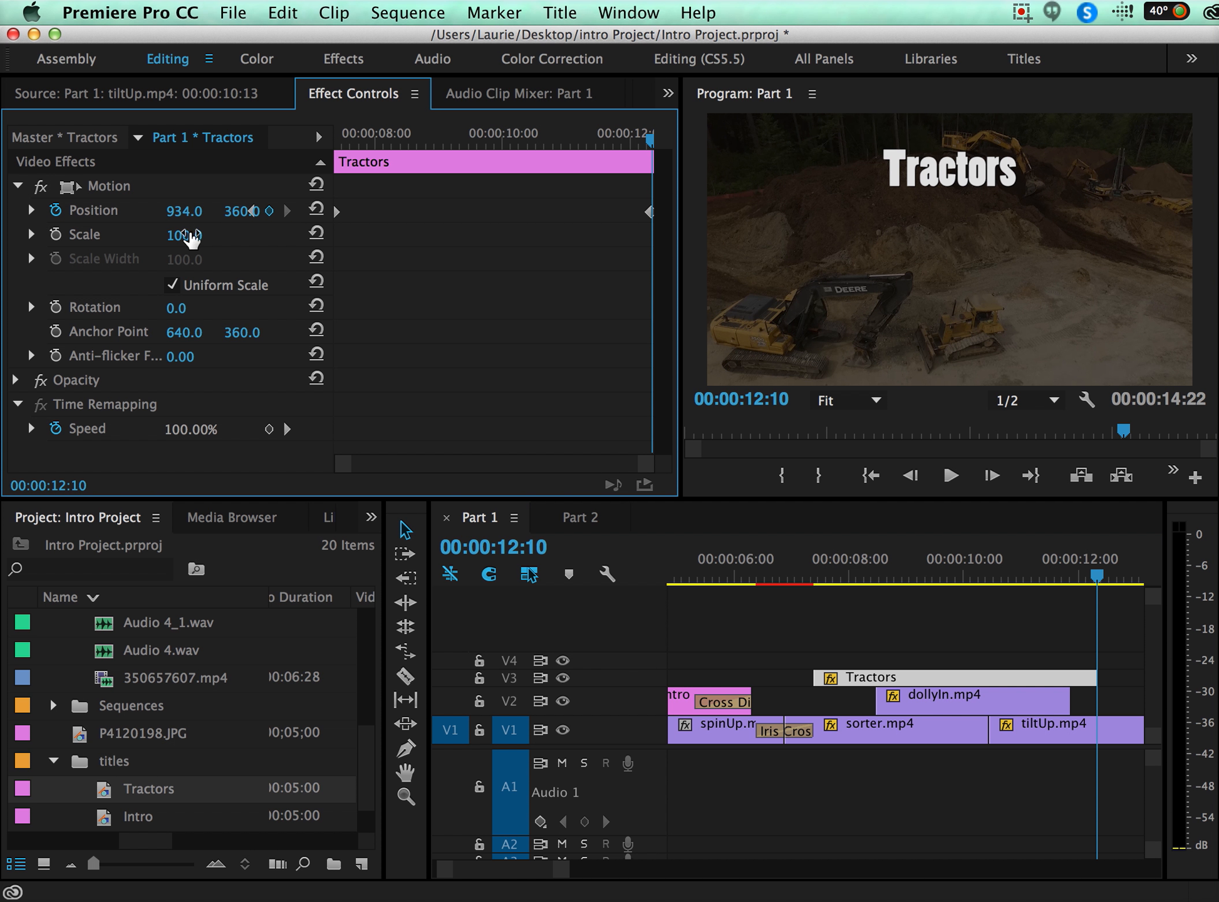
{"action": "left_click_drag", "start_coordinate": [242, 210], "coordinate": [382, 211]}
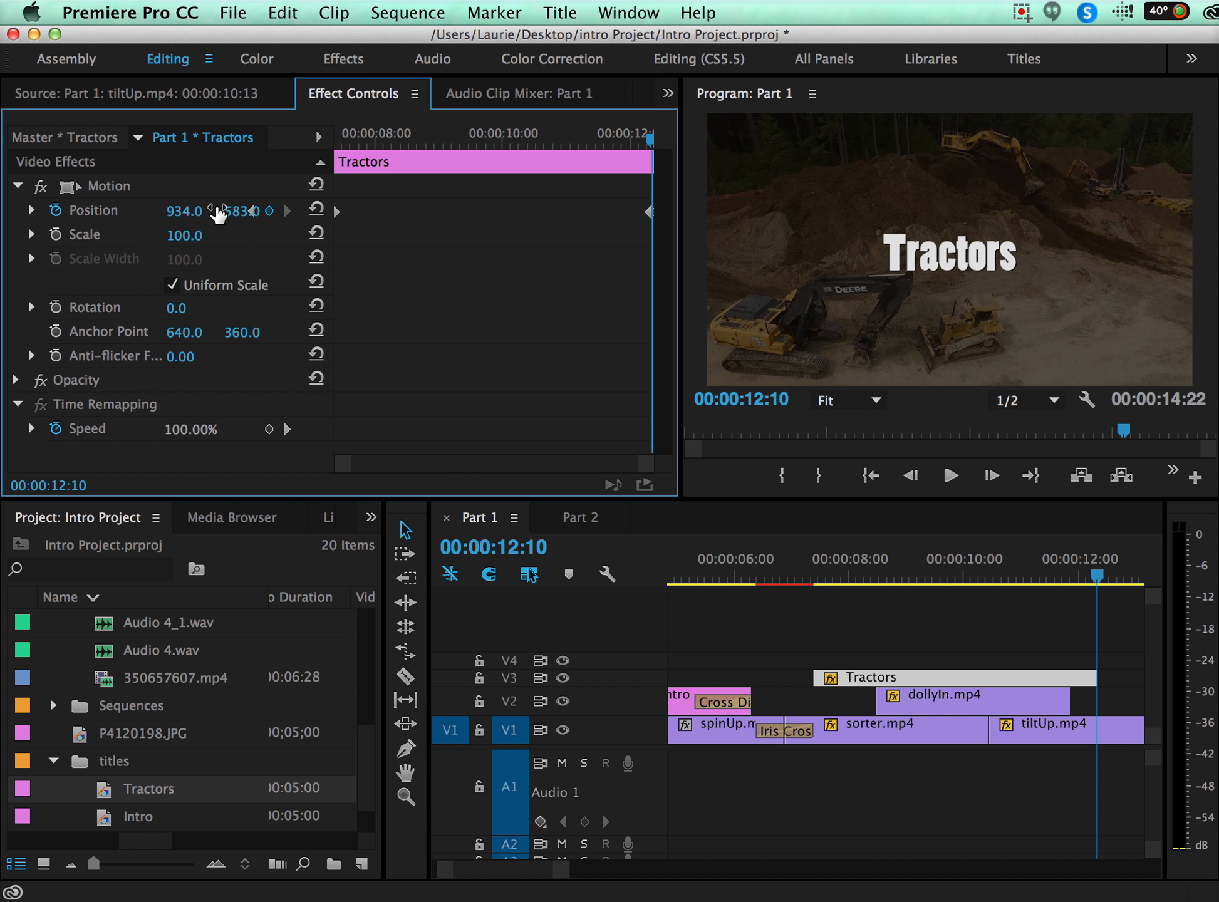
{"action": "left_click_drag", "start_coordinate": [179, 213], "coordinate": [344, 211]}
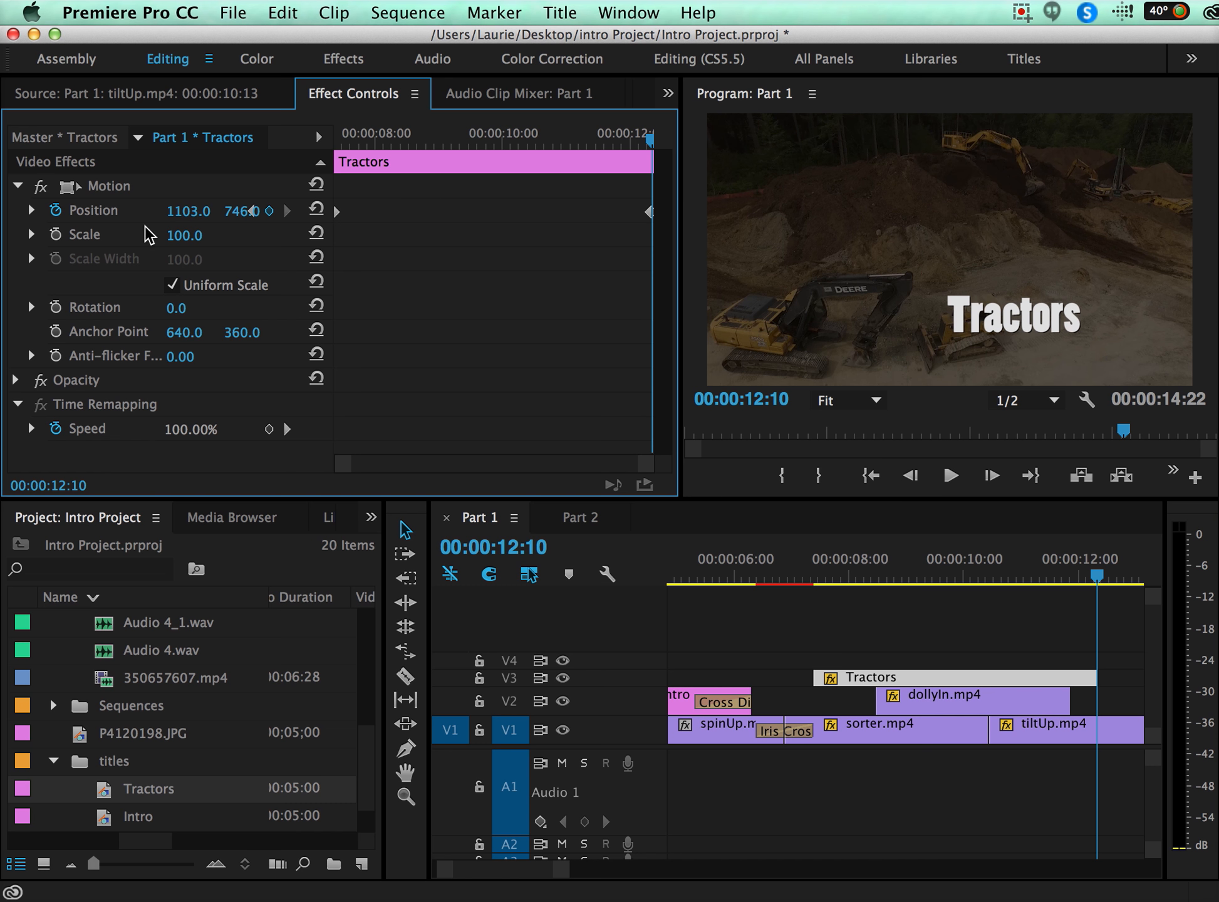
{"action": "left_click_drag", "start_coordinate": [192, 212], "coordinate": [267, 213]}
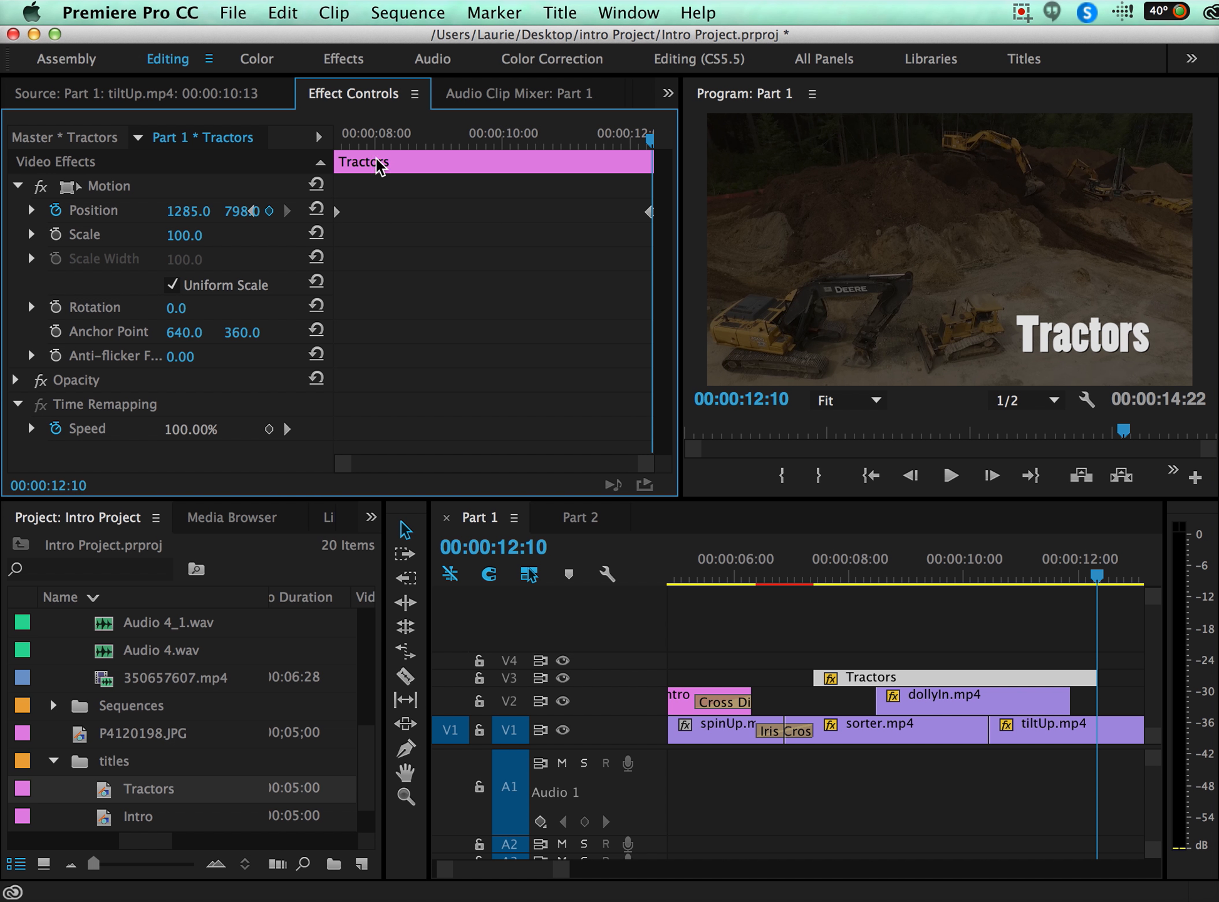
- Play the sequence from 00:00:06:25 to review the Tractors title's movement
{"action": "left_click", "coordinate": [784, 577]}
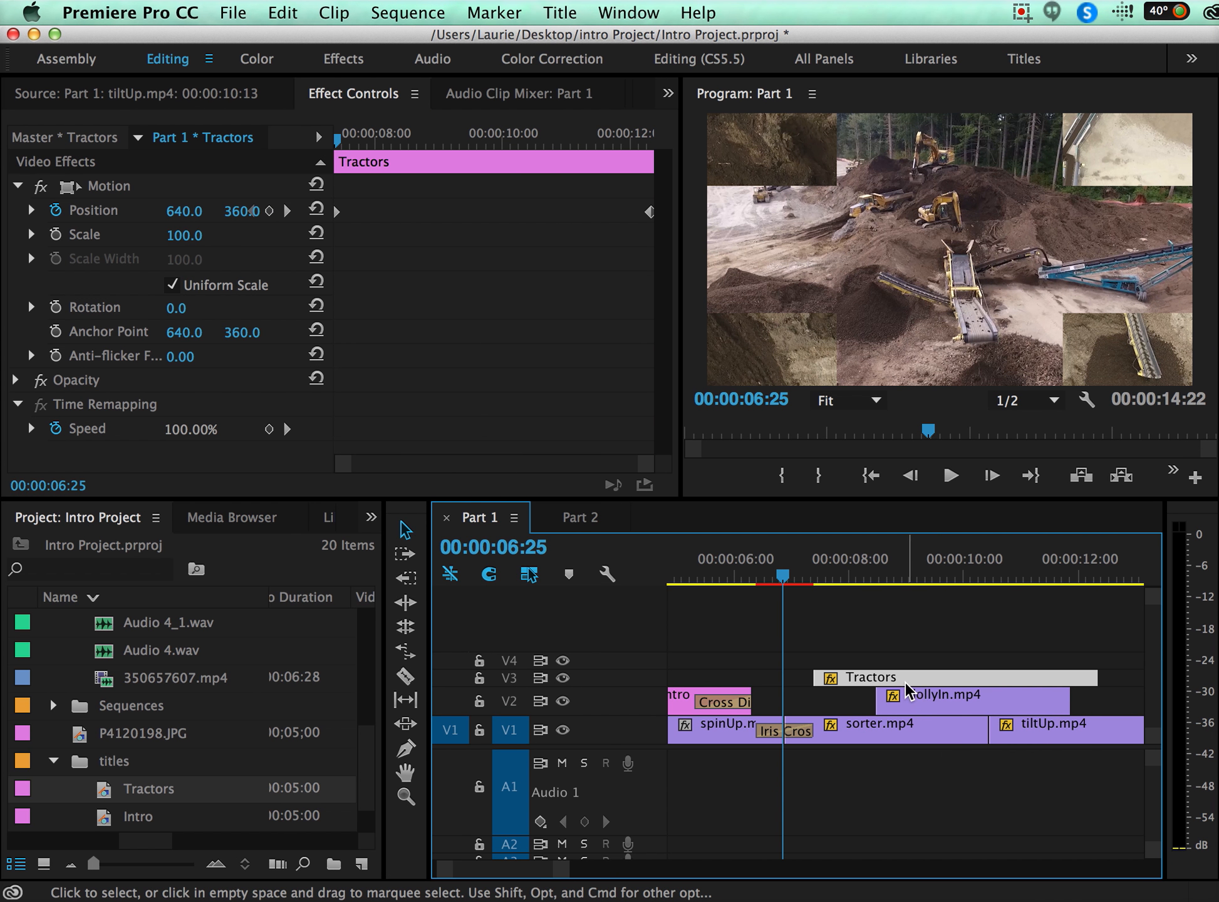
{"action": "key", "text": "space"}
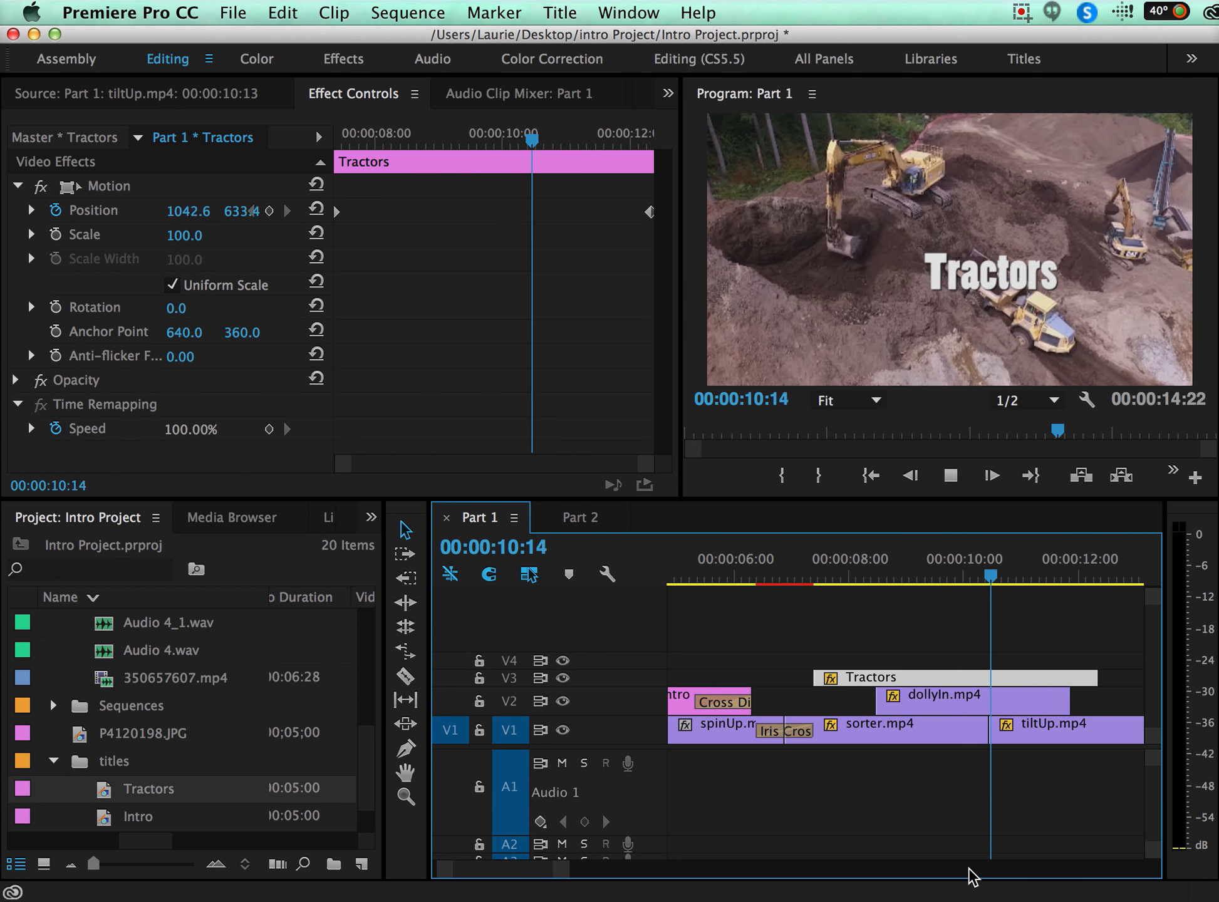
{"action": "key", "text": "space"}
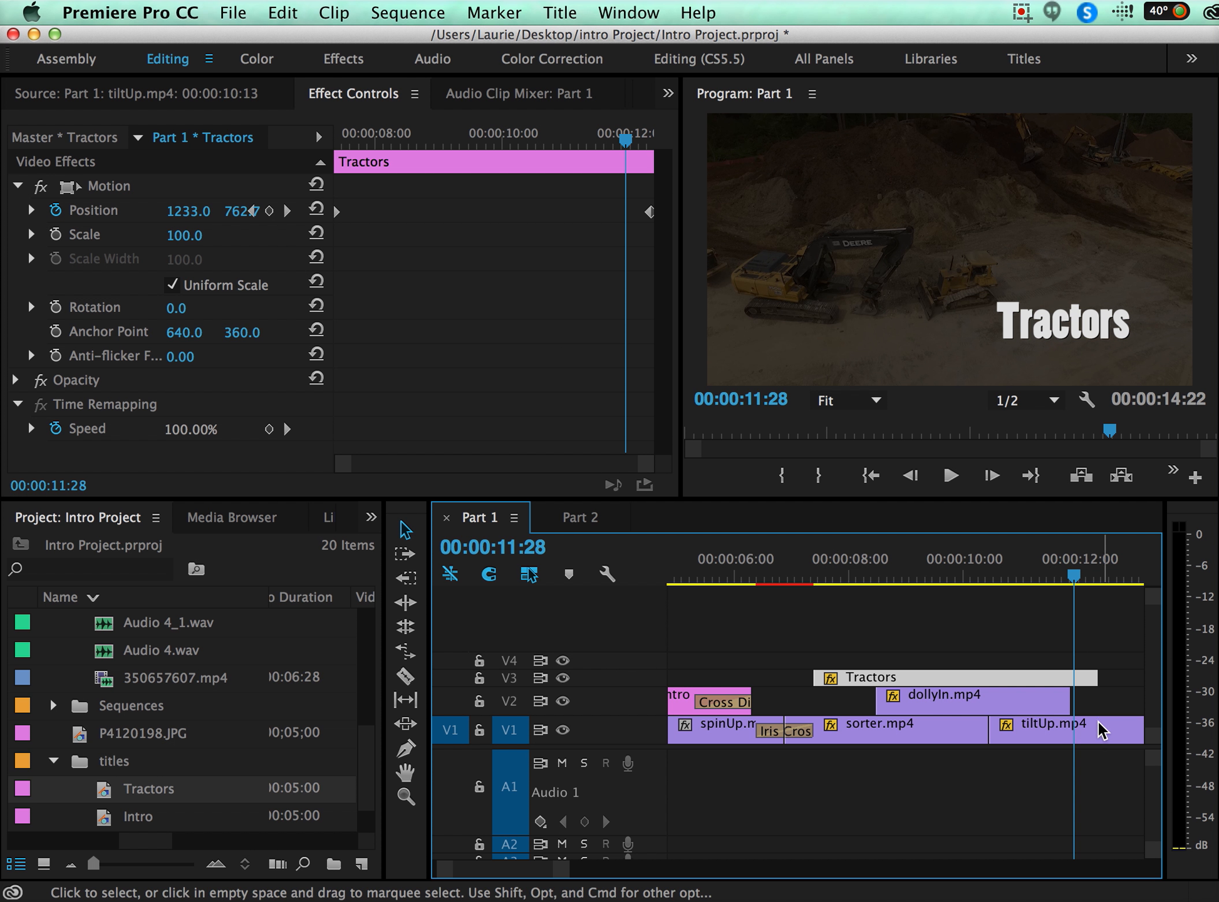
- Set the Tractors clip's closing Position keyframe at 00:00:12:10 to 1377.0, 1034.0, moving the title out of the frame
{"action": "left_click_drag", "start_coordinate": [1071, 576], "coordinate": [1088, 584]}
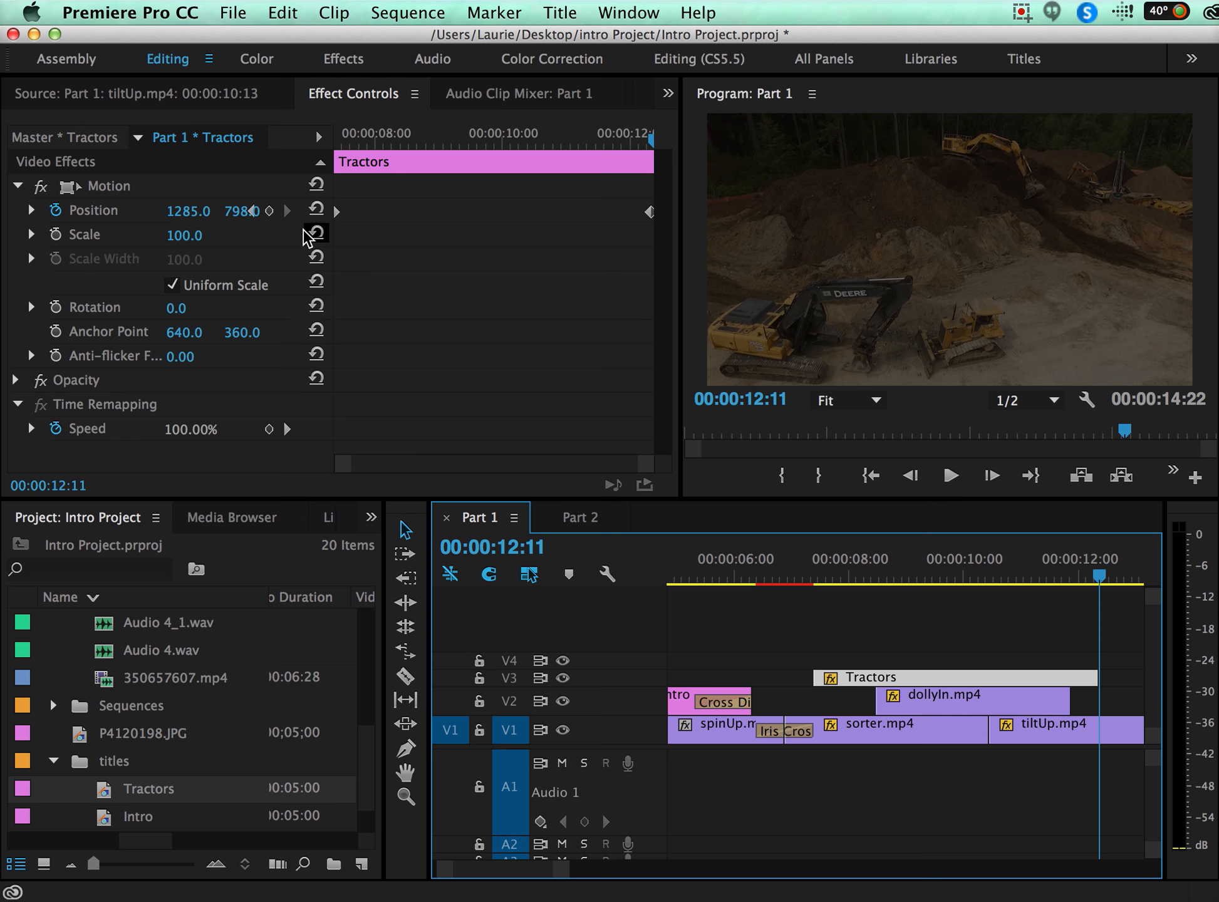
{"action": "key", "text": "Left"}
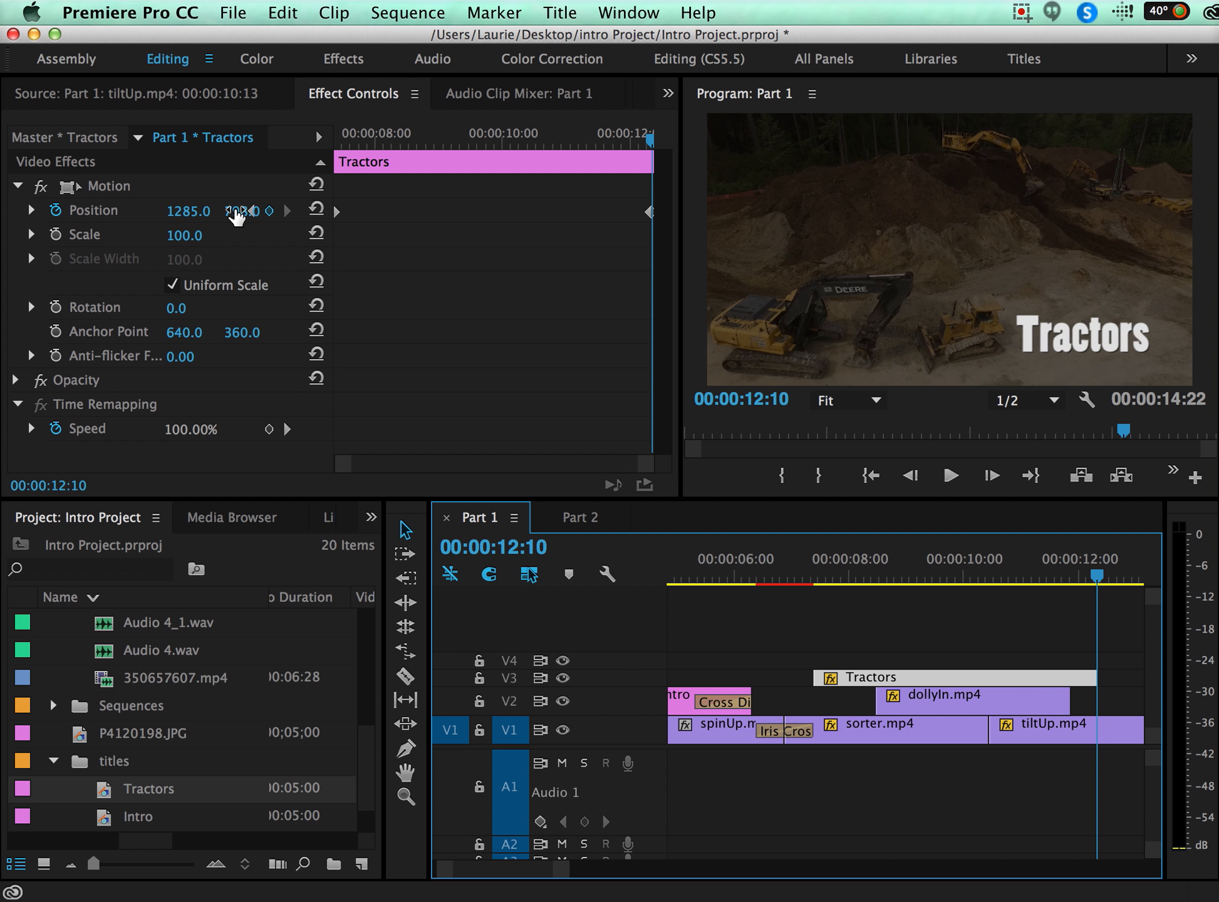
{"action": "left_click_drag", "start_coordinate": [238, 214], "coordinate": [83, 196]}
{"action": "left_click_drag", "start_coordinate": [175, 210], "coordinate": [186, 210]}
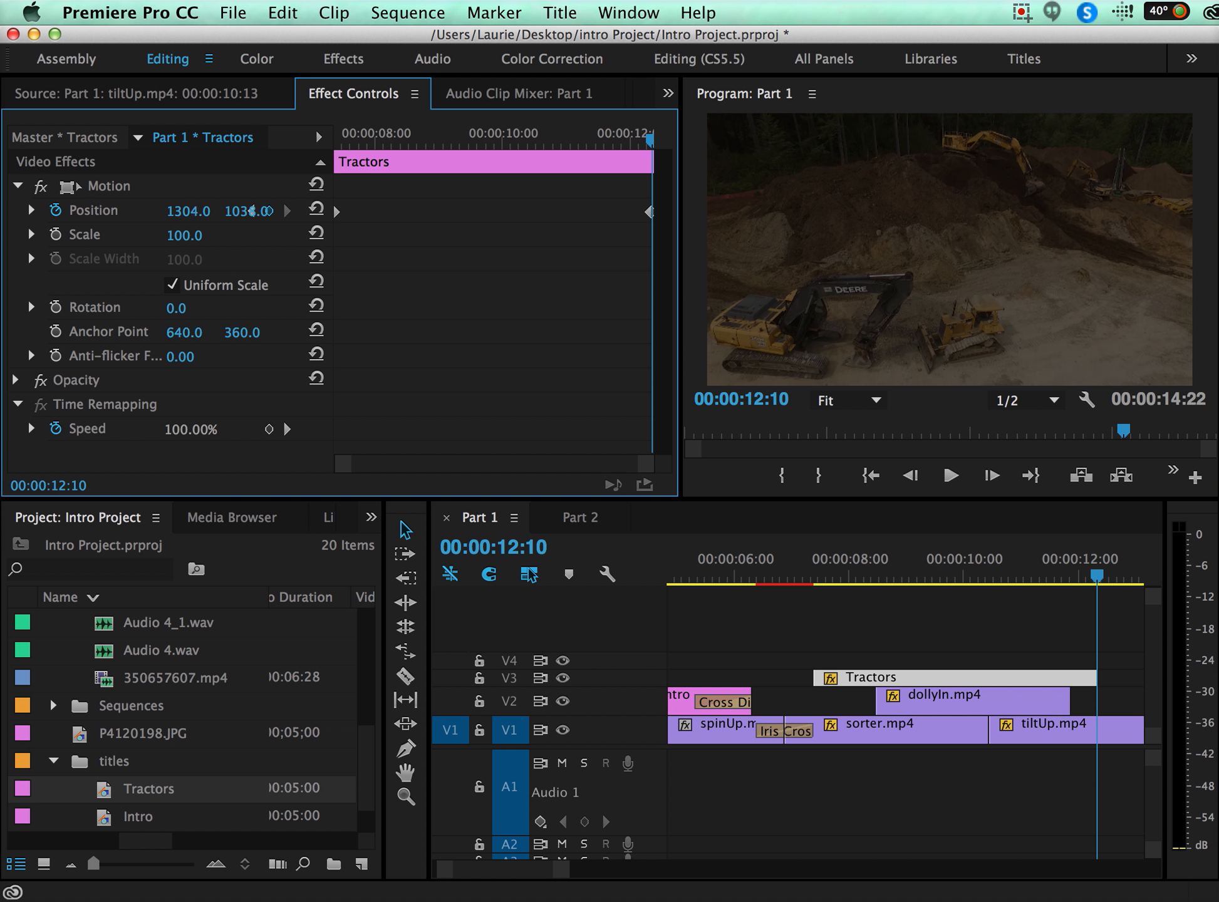
- Play the sequence from around the middle of the Tractors clip past its end to check the title's exit
{"action": "left_click", "coordinate": [910, 575]}
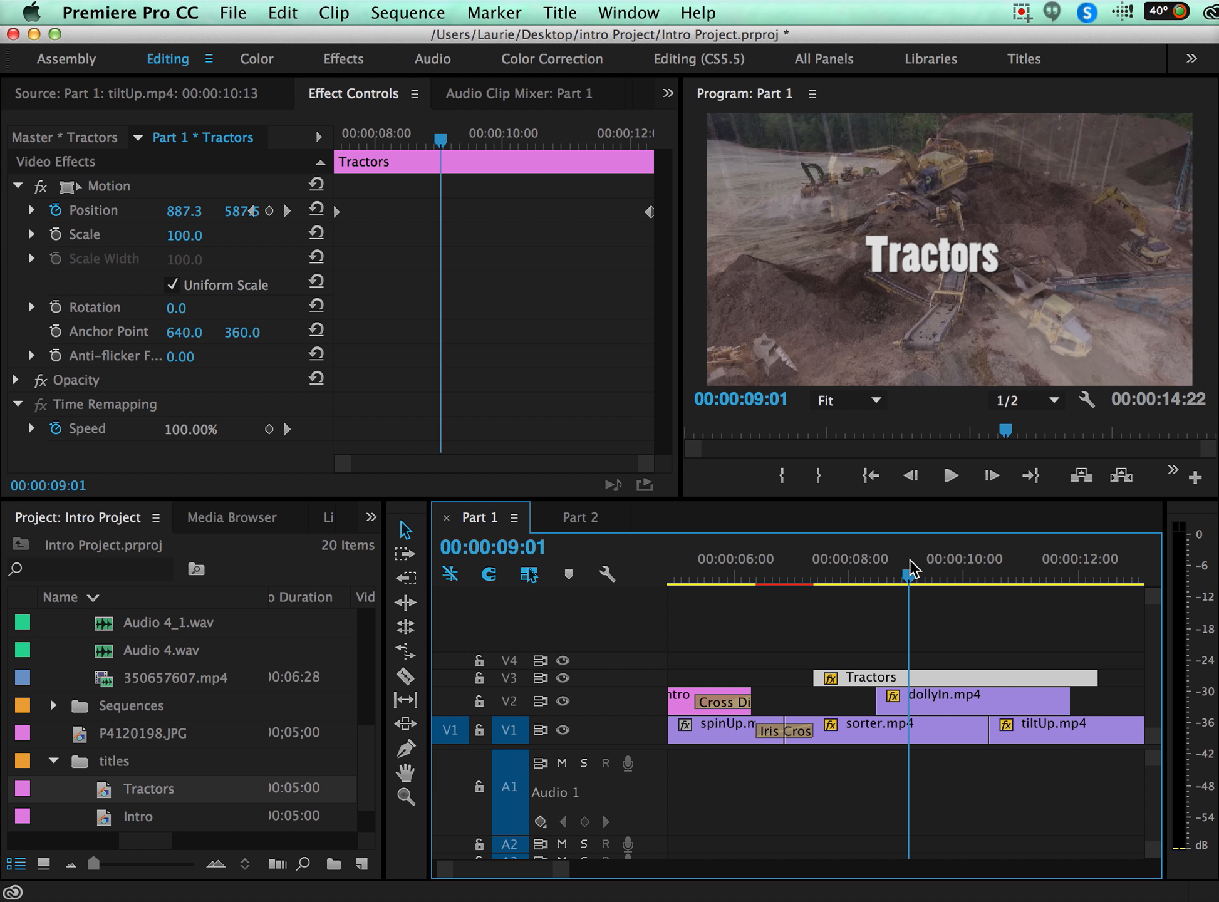
{"action": "key", "text": "space"}
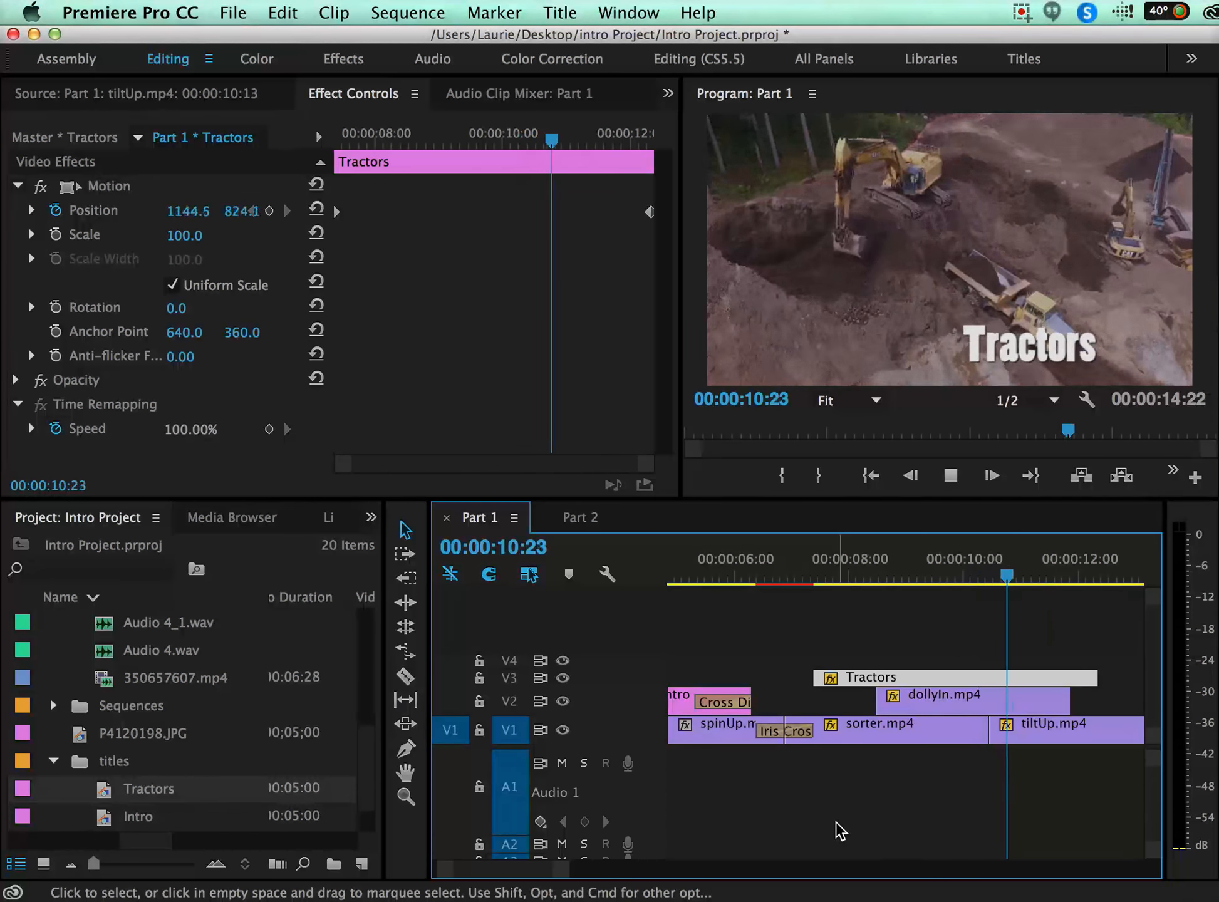
{"action": "key", "text": "space"}
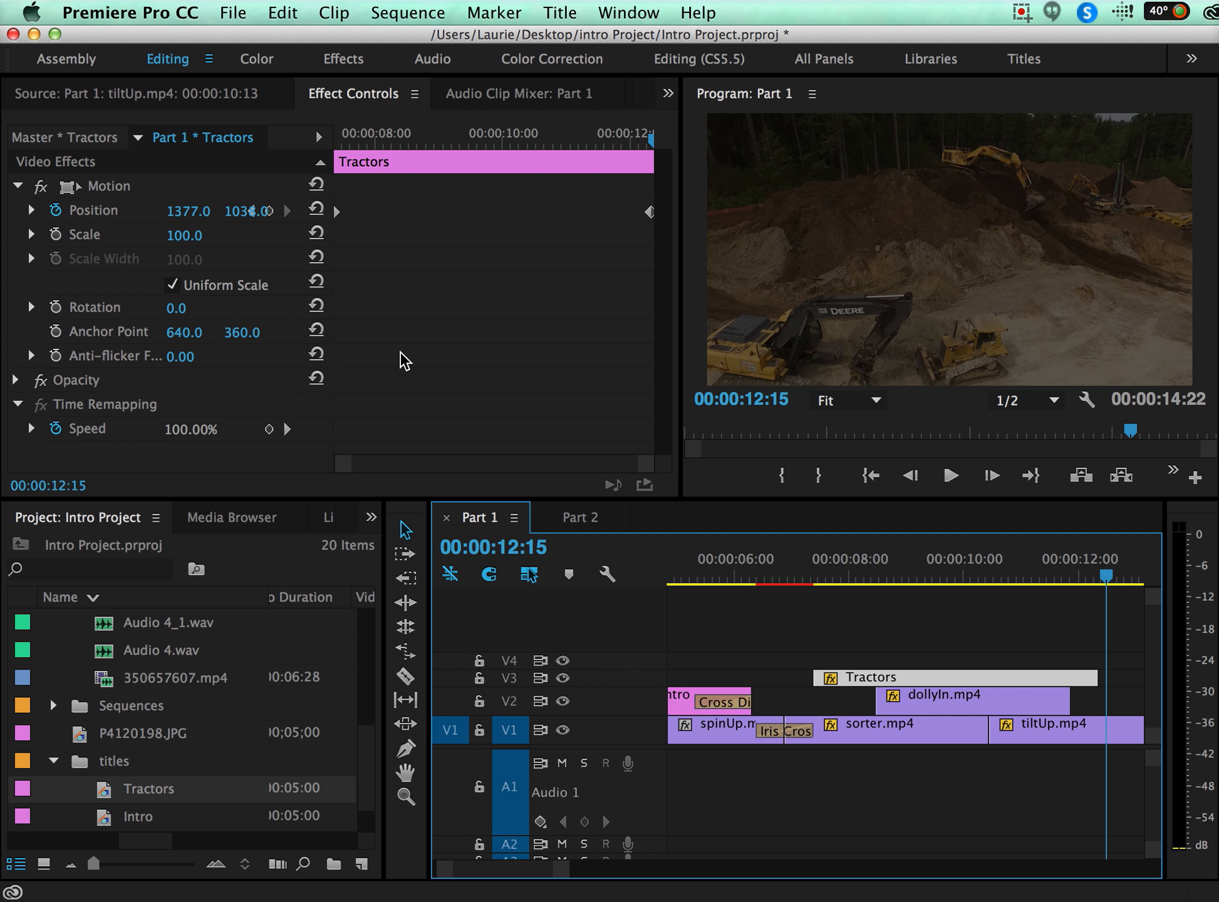
{"action": "left_click", "coordinate": [548, 11]}
{"action": "mouse_move", "coordinate": [585, 79]}
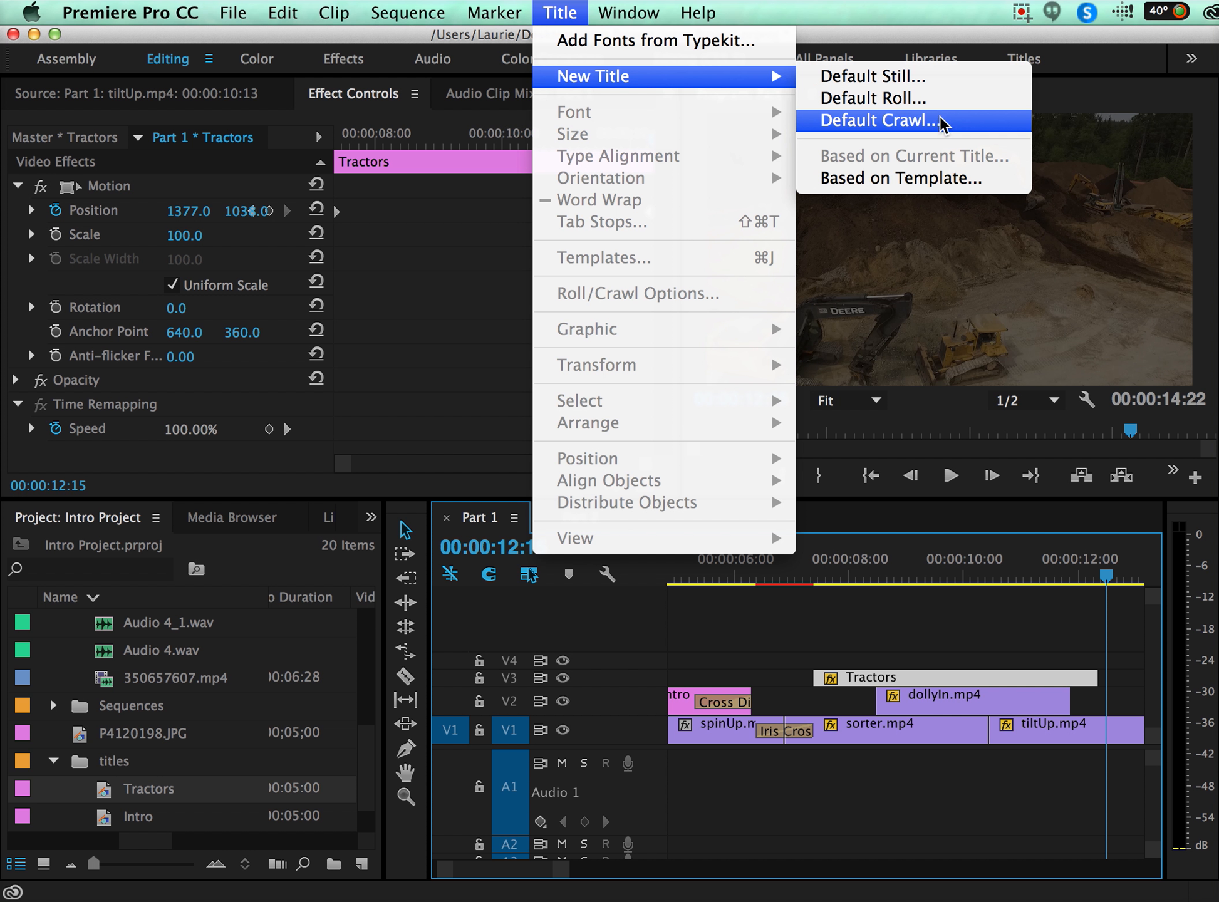
{"action": "left_click", "coordinate": [974, 279]}
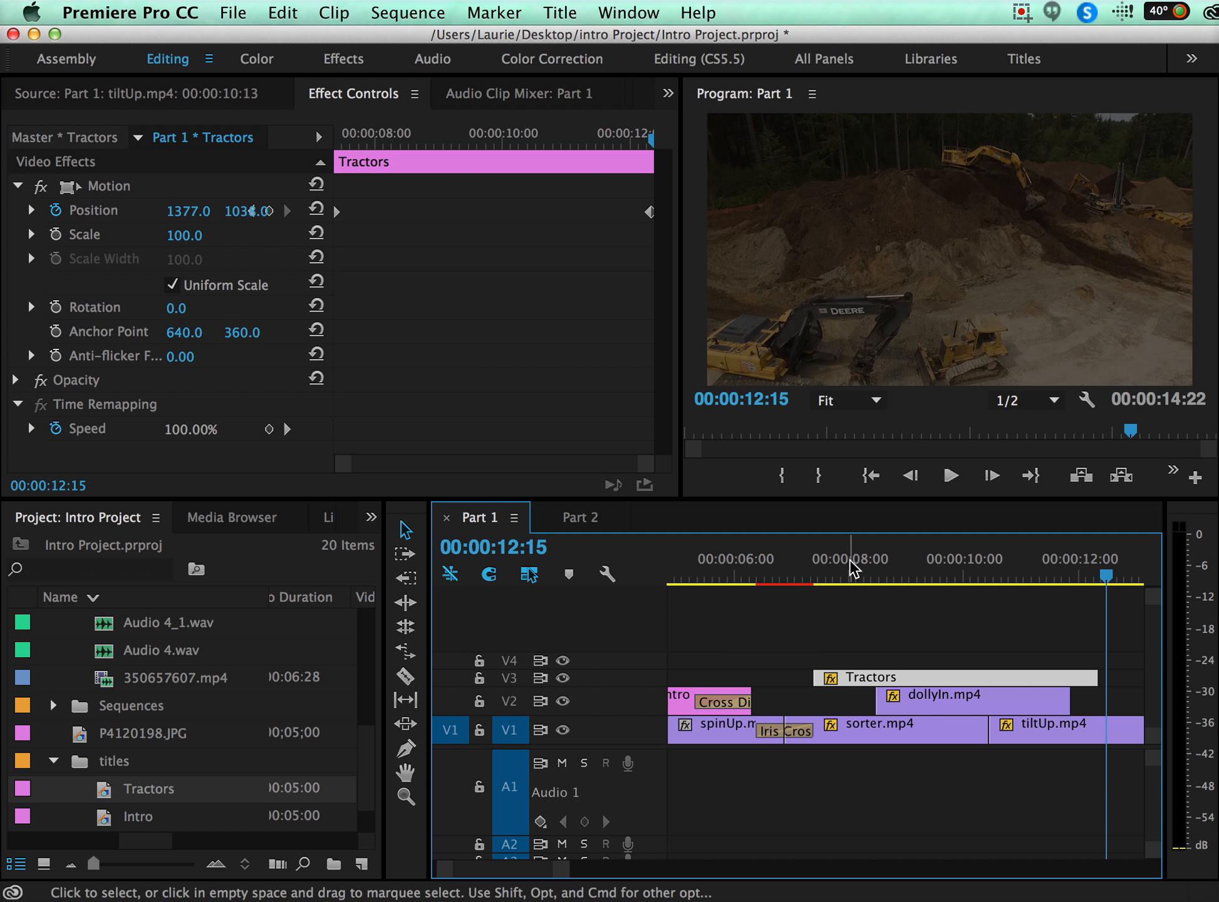
{"action": "left_click", "coordinate": [1022, 13]}
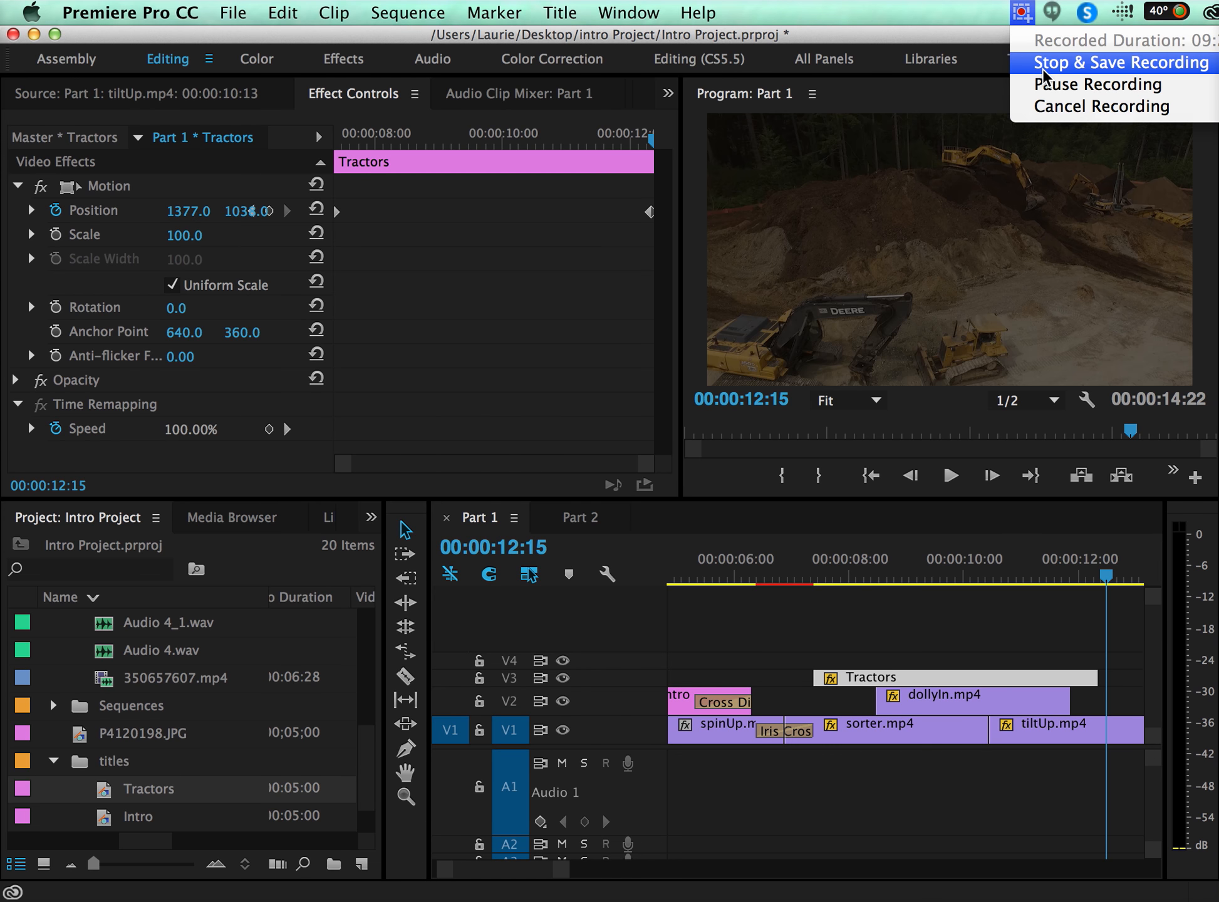